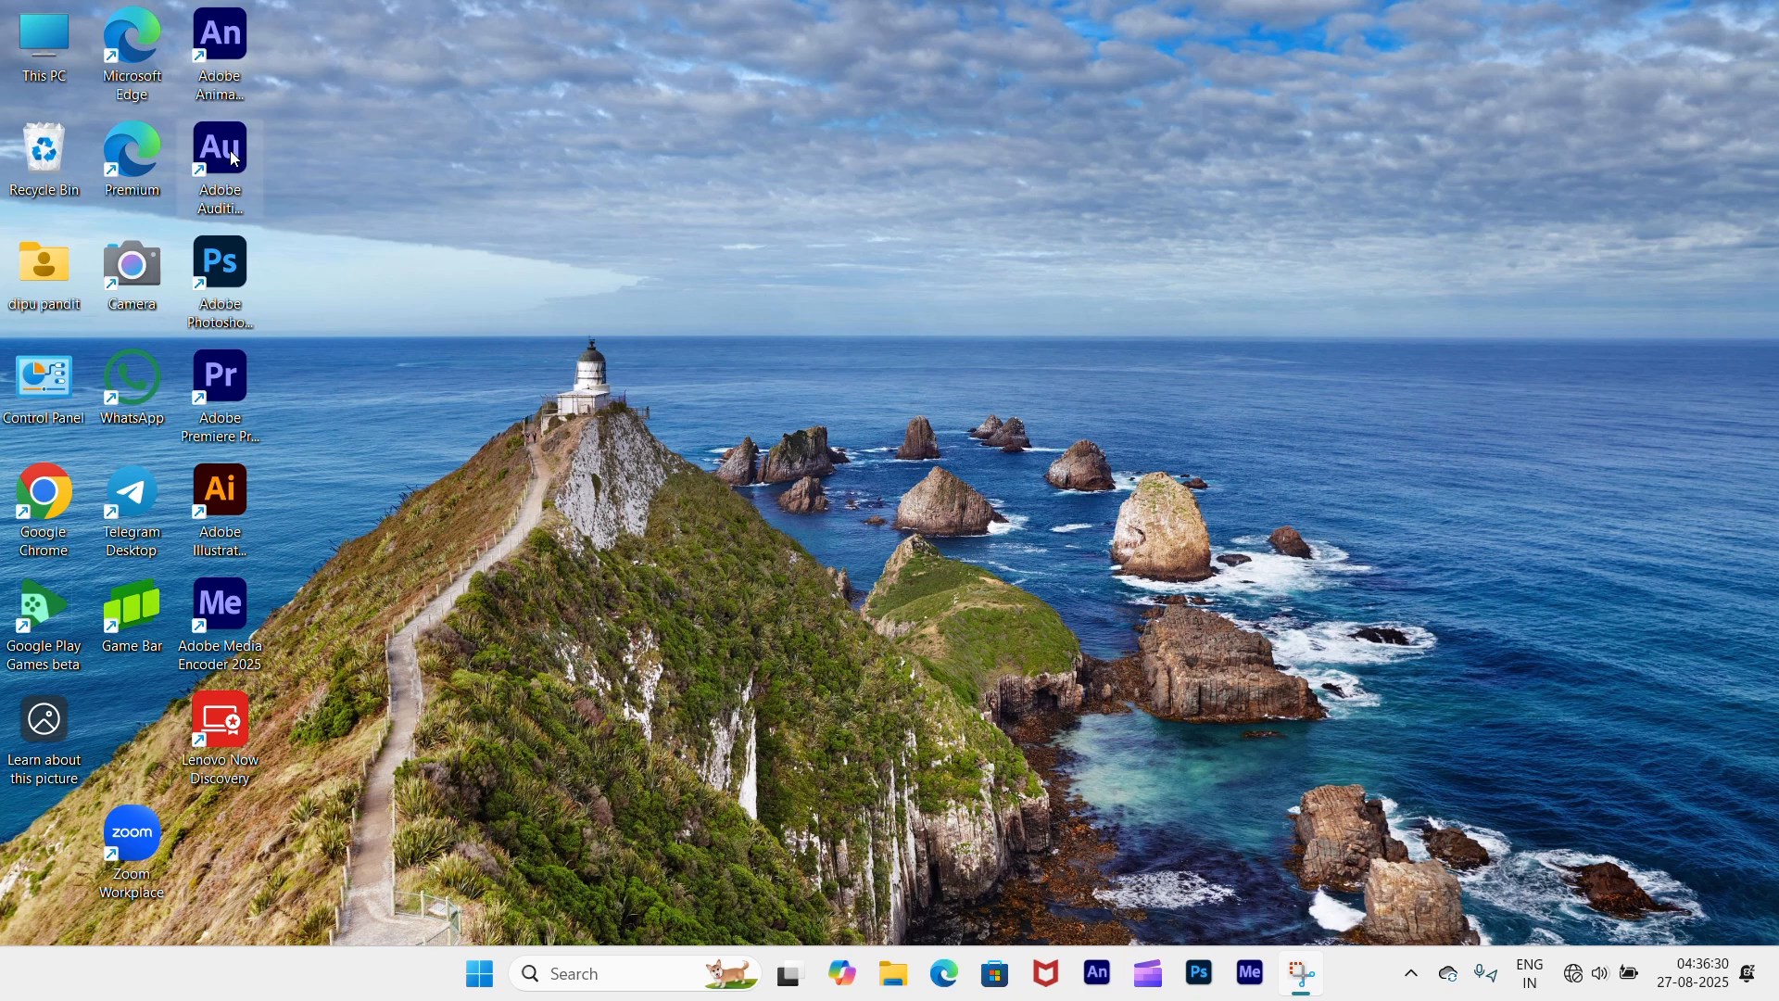
# - Launch Adobe Audition from the desktop and minimize its window once it has loaded
pyautogui.click(233, 159)
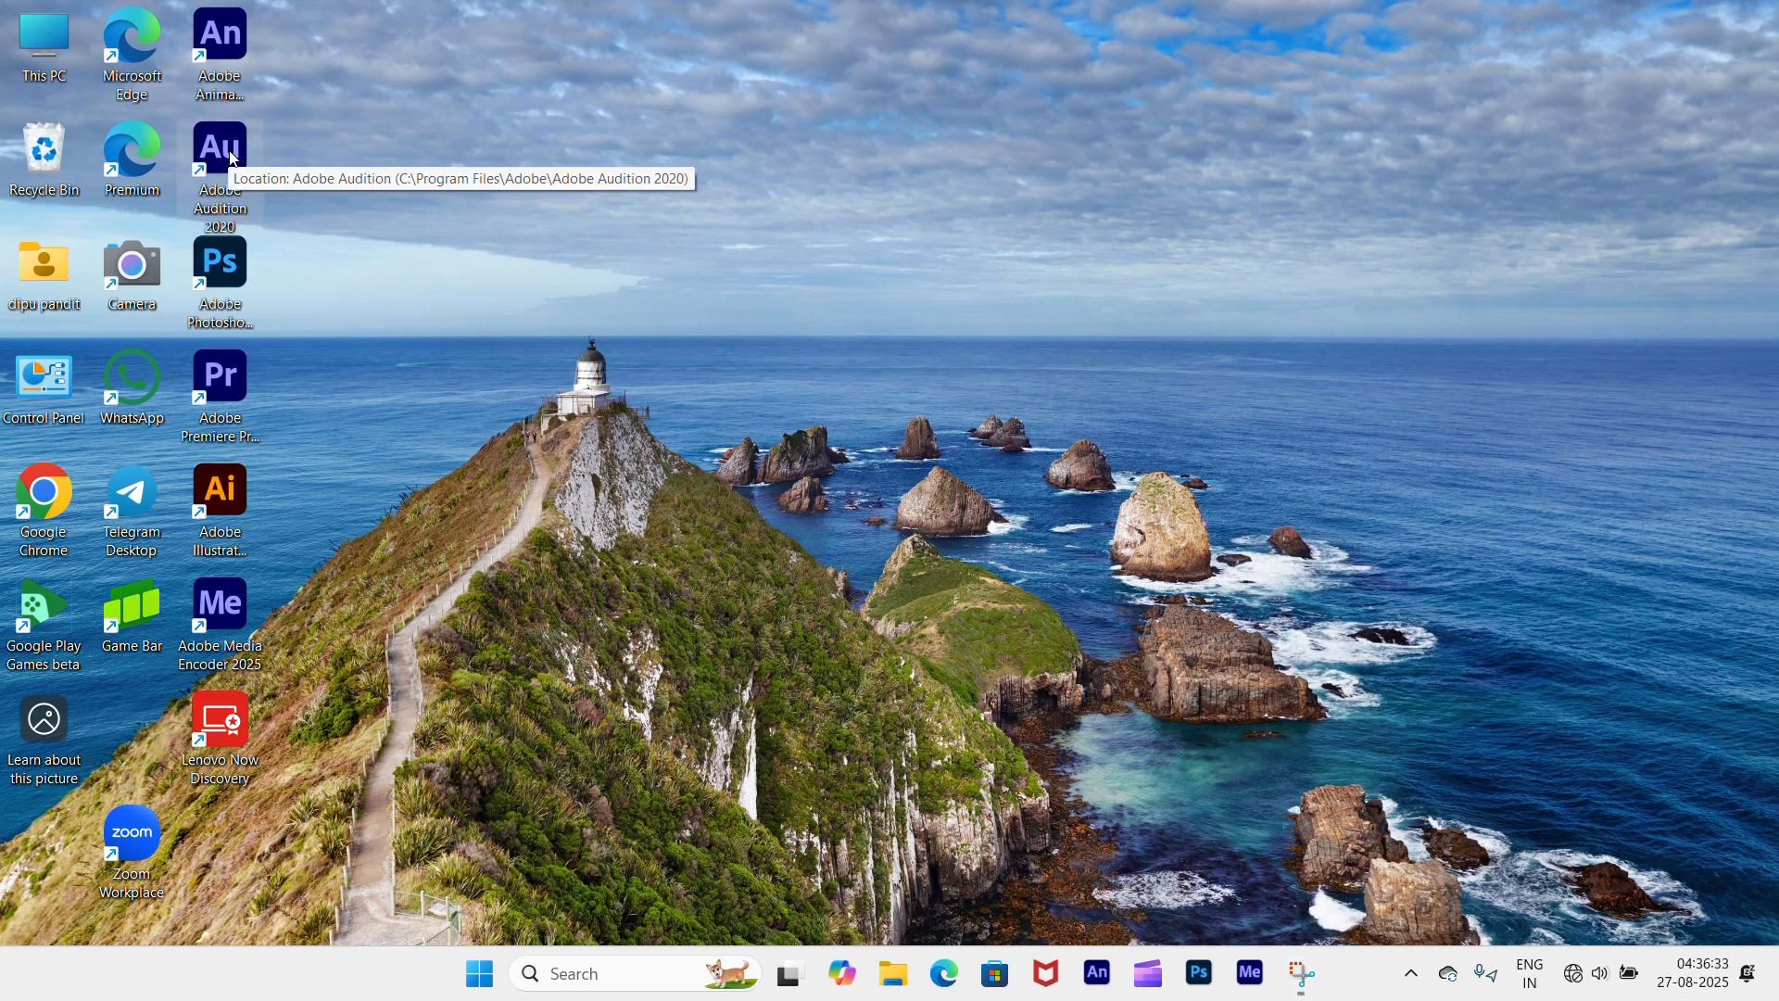
pyautogui.doubleClick(231, 155)
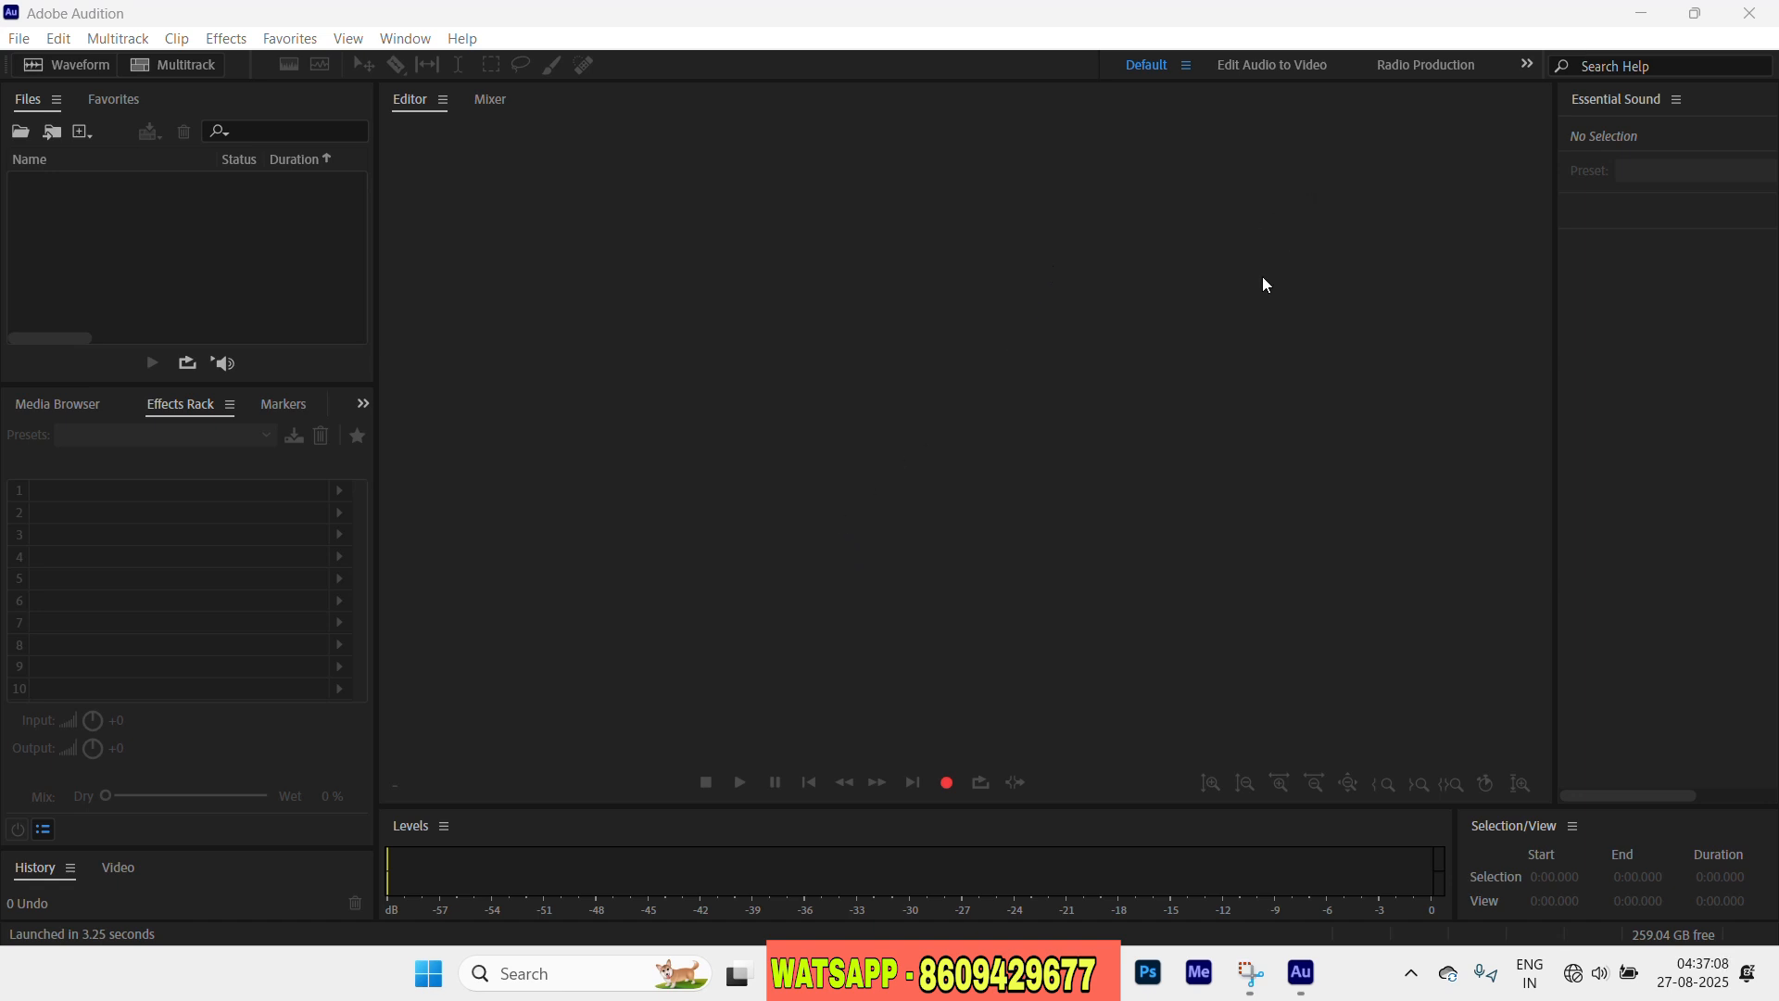
pyautogui.click(1640, 18)
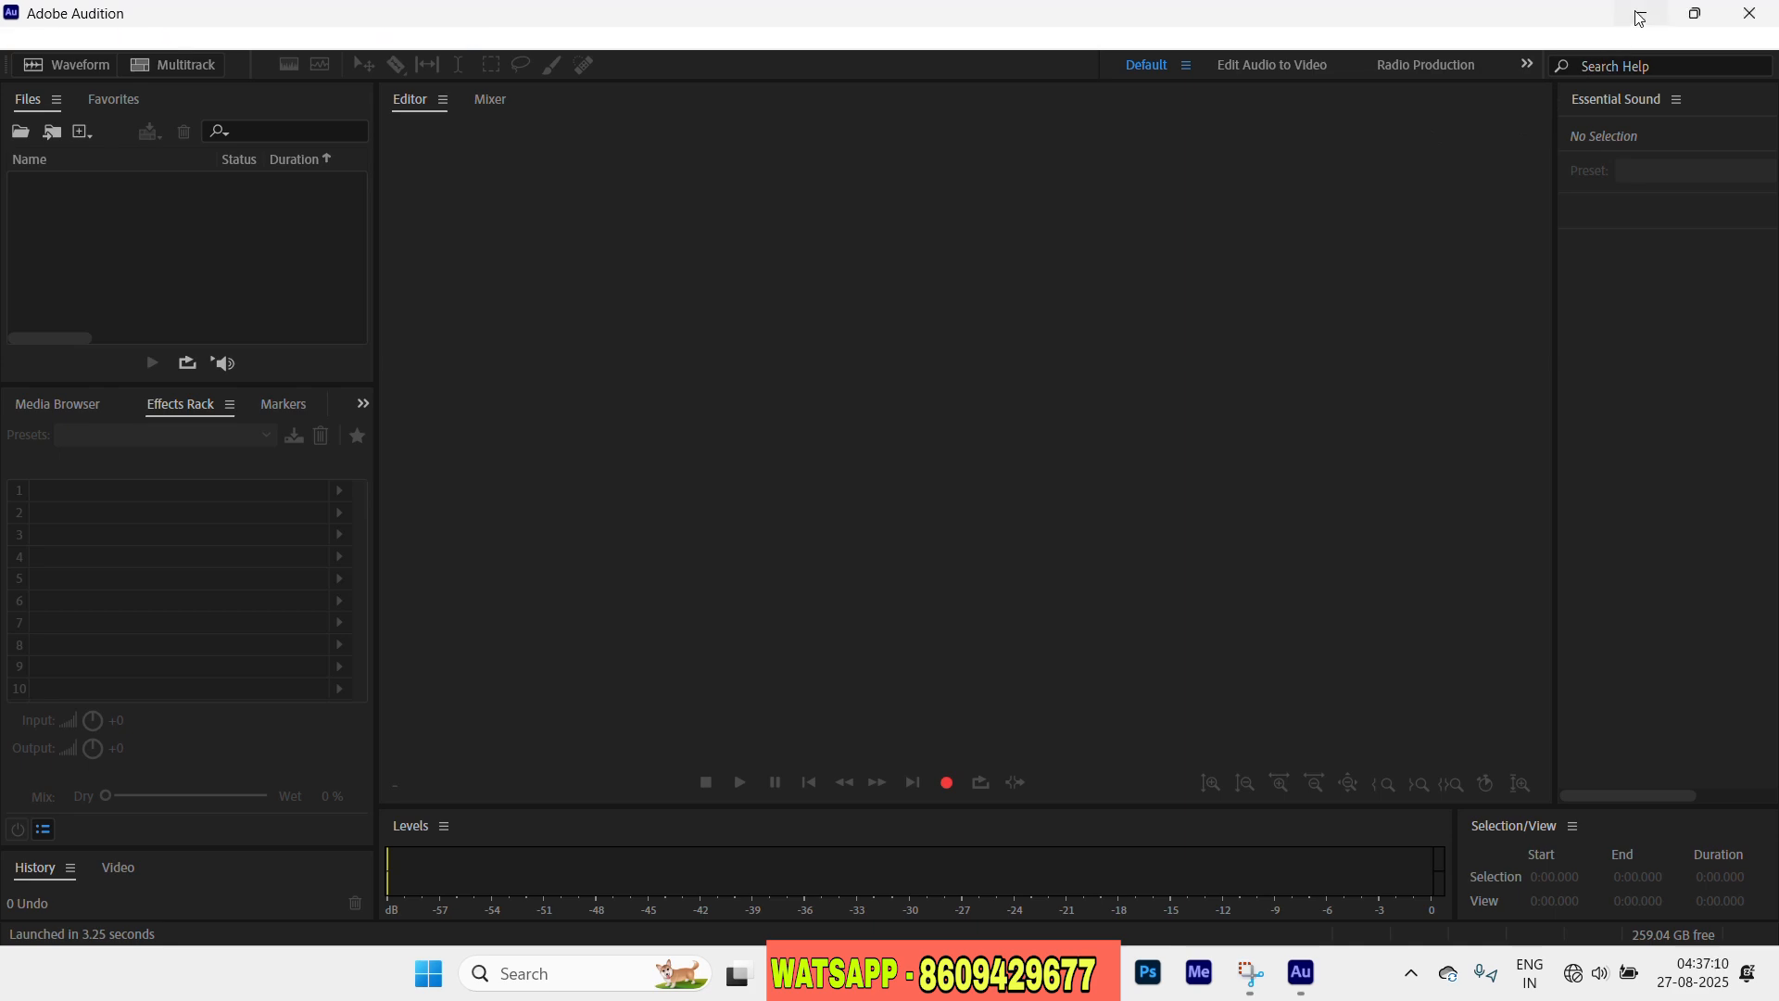
pyautogui.click(1640, 17)
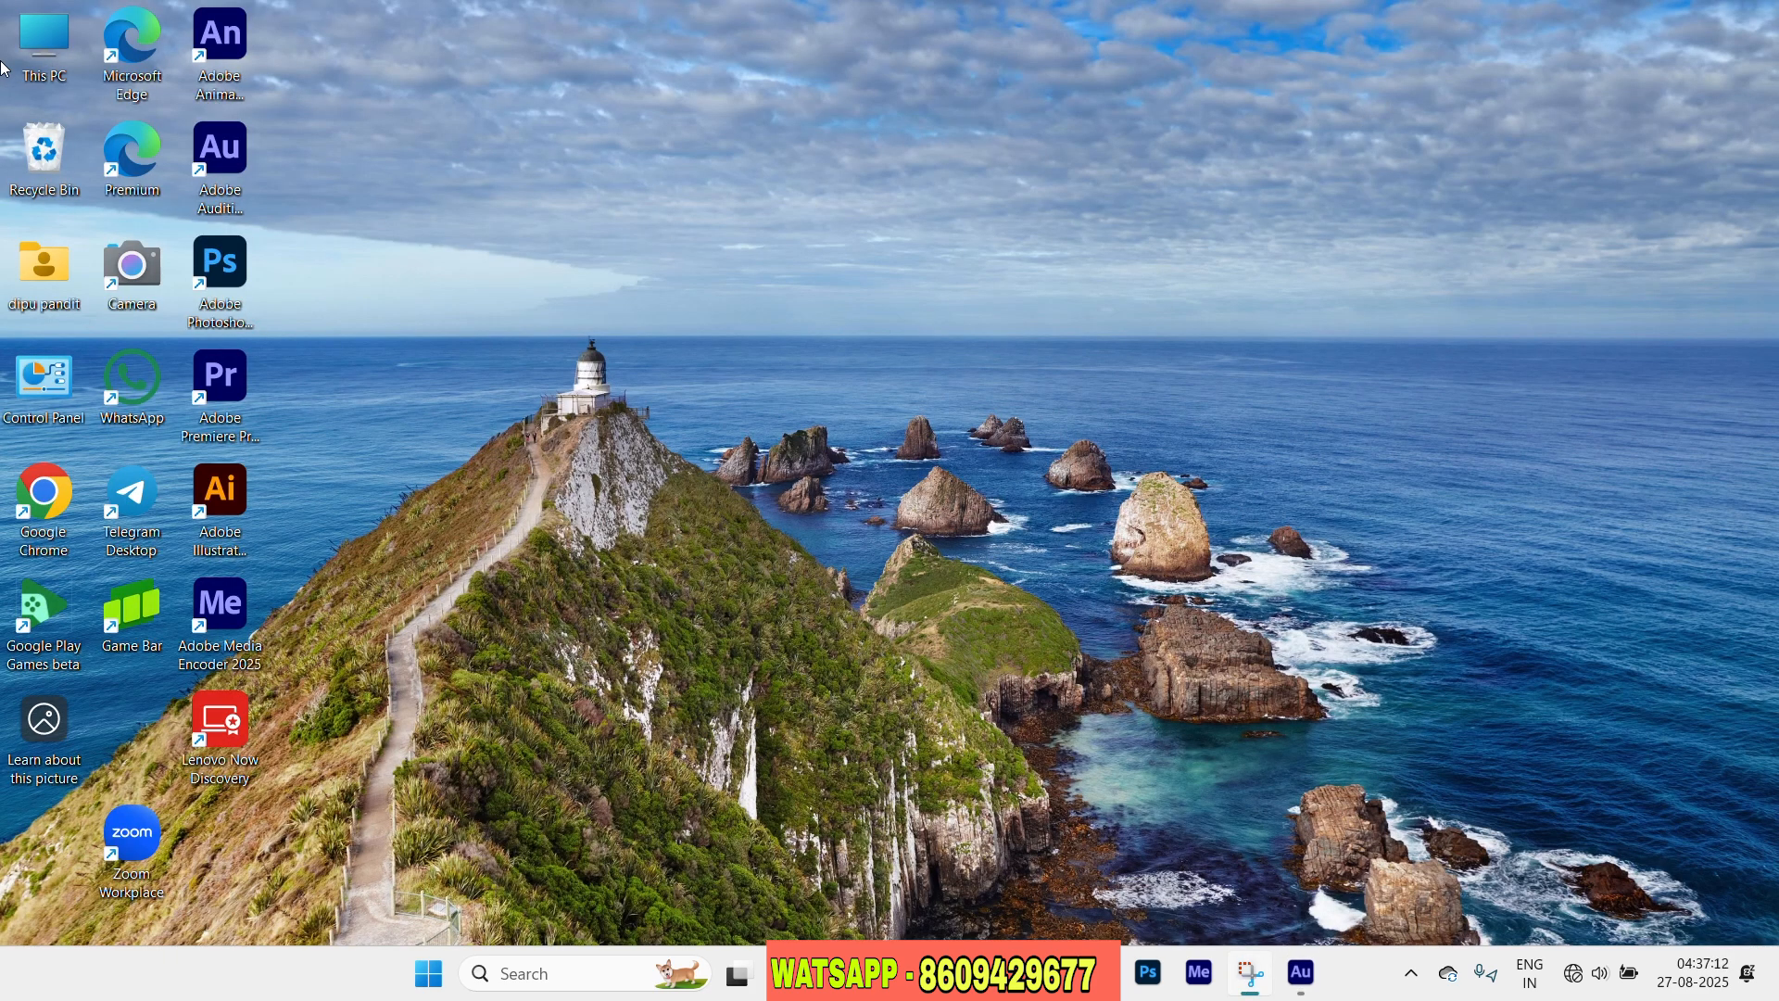
# - Import New recording 111 from New folder on the Windows-SSD (C:) drive into Adobe Audition's project files
pyautogui.doubleClick(42, 61)
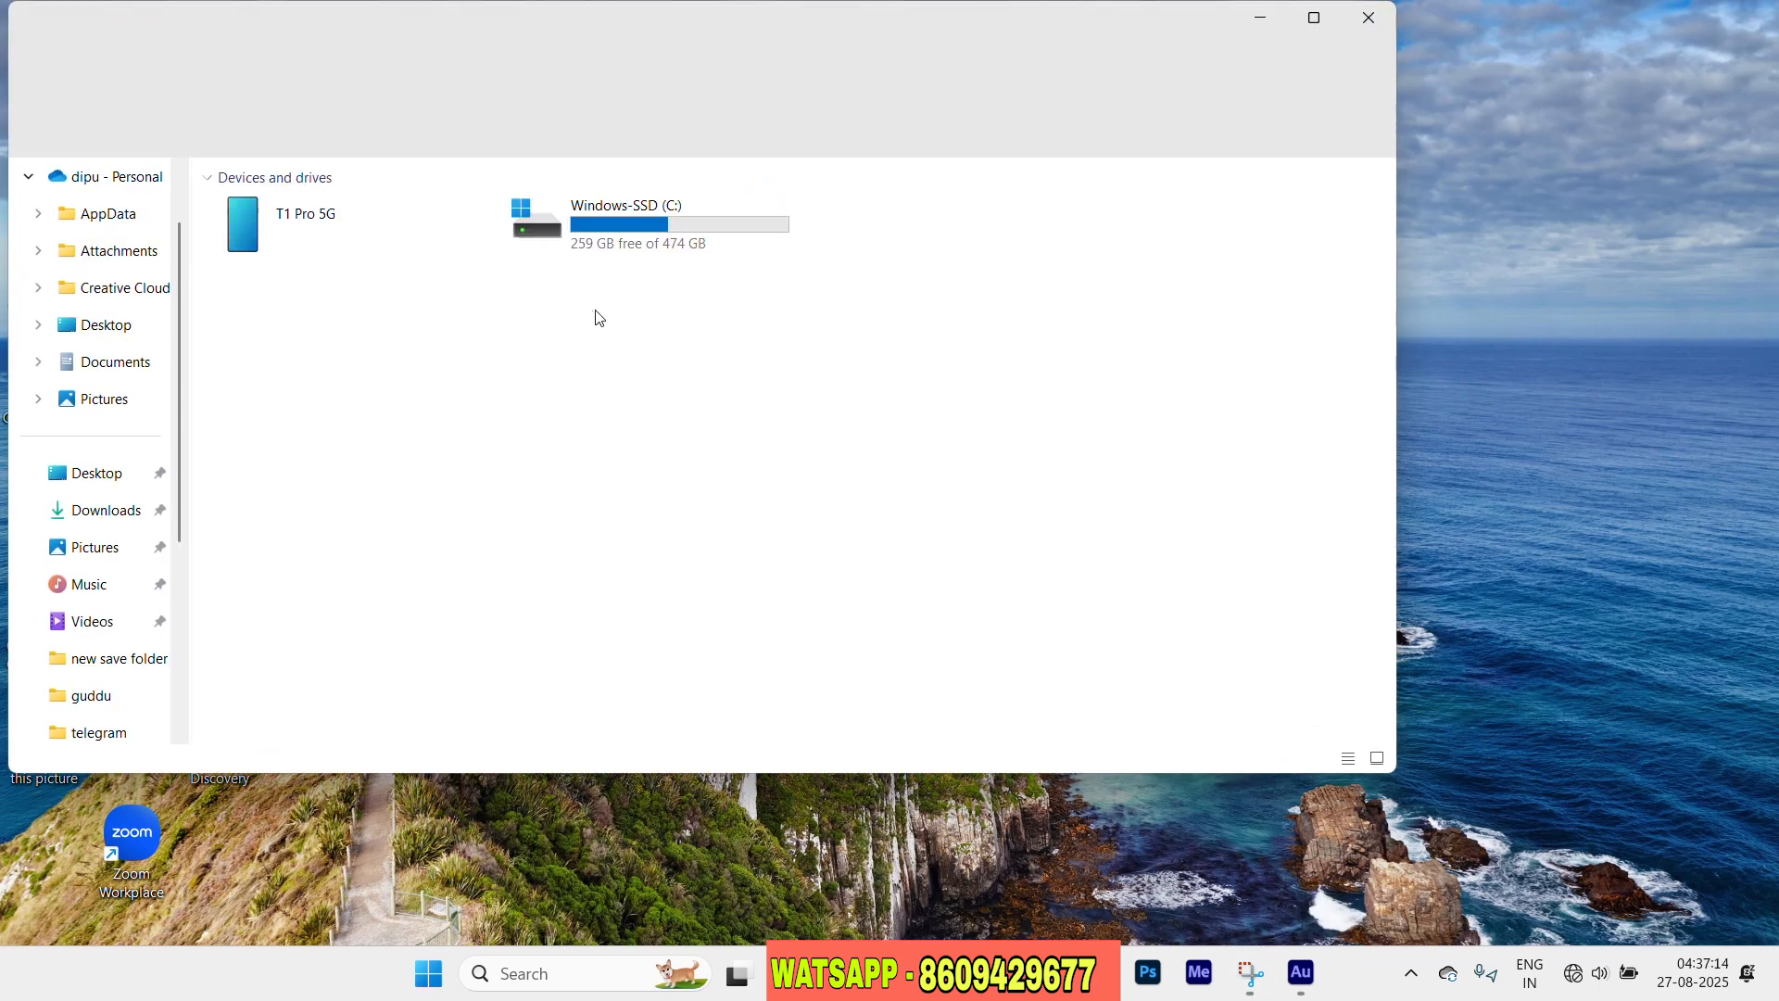
pyautogui.click(612, 249)
pyautogui.doubleClick(620, 246)
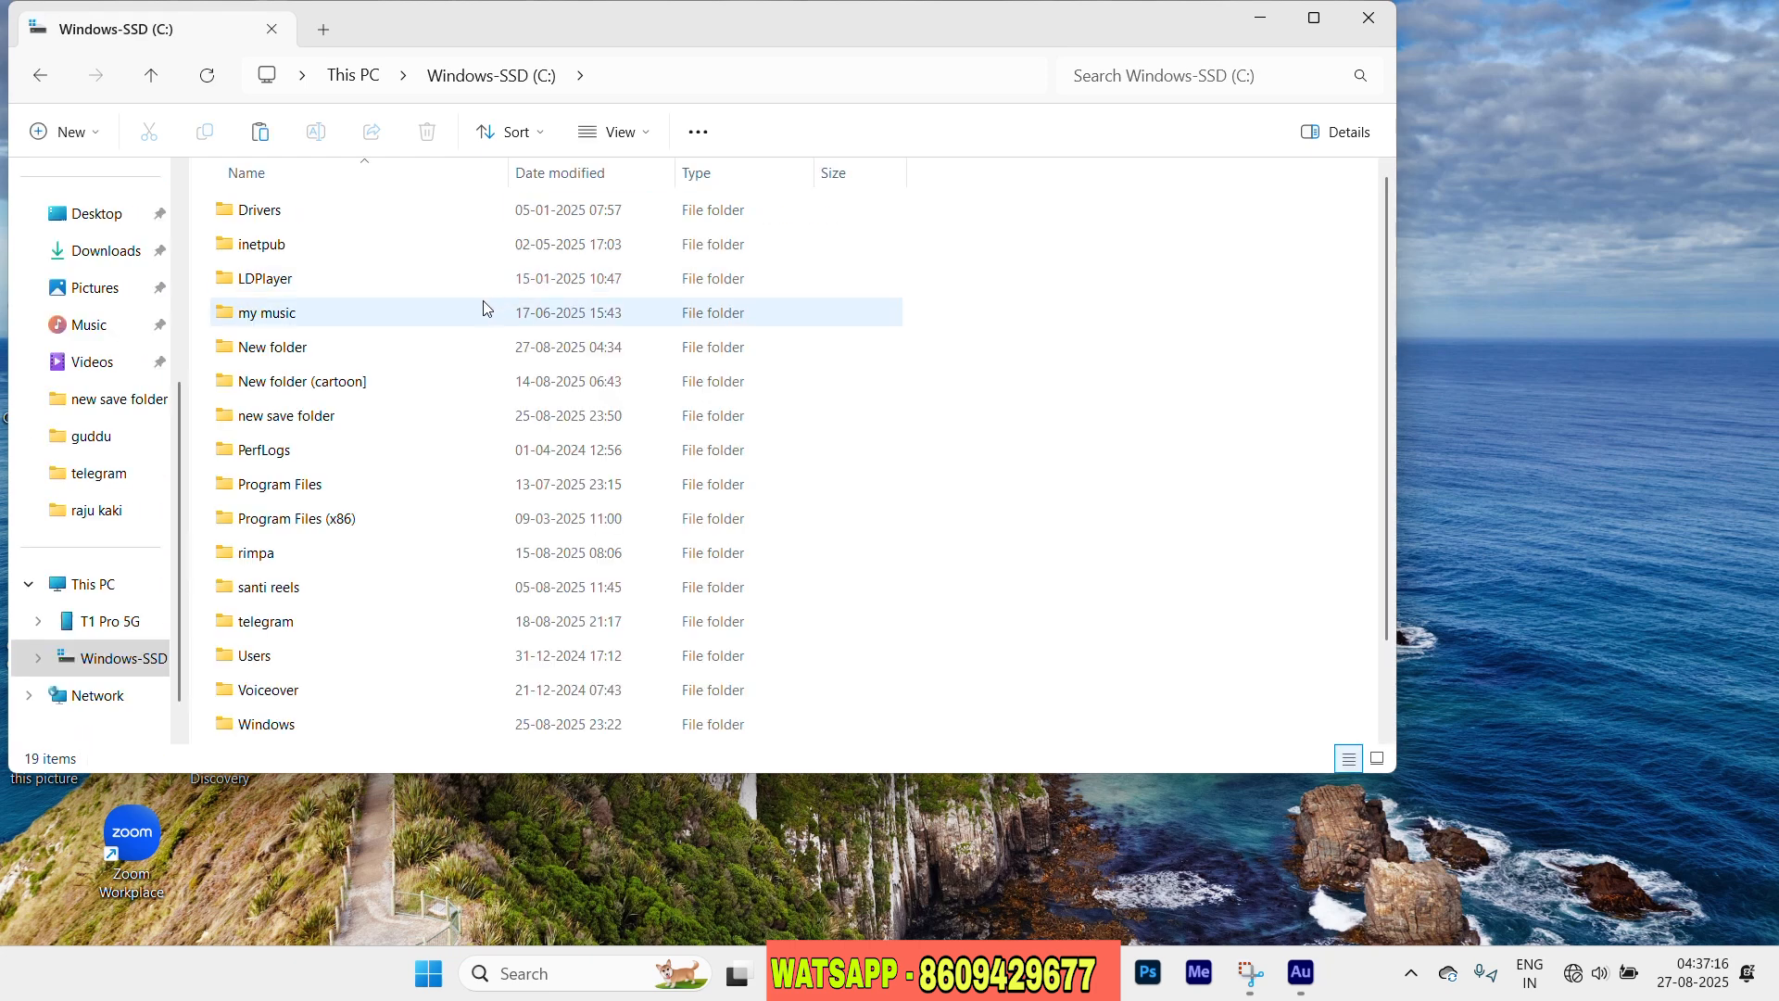
pyautogui.click(463, 358)
pyautogui.doubleClick(463, 358)
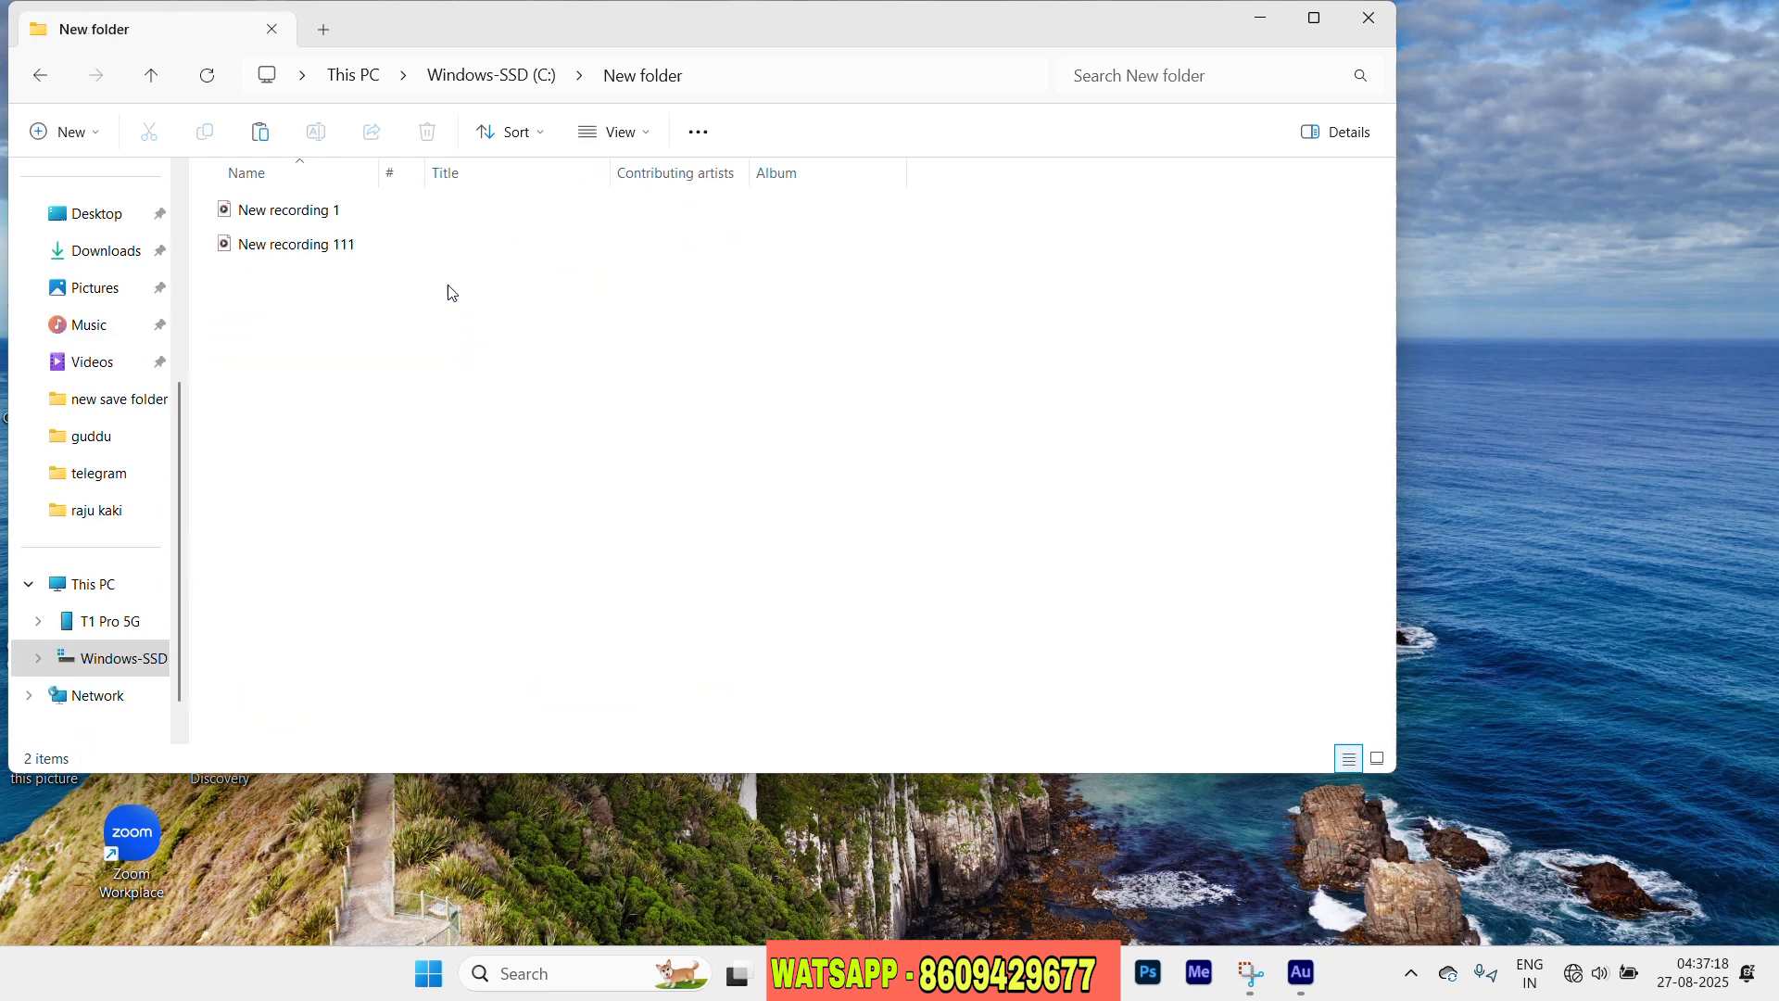
pyautogui.click(390, 260)
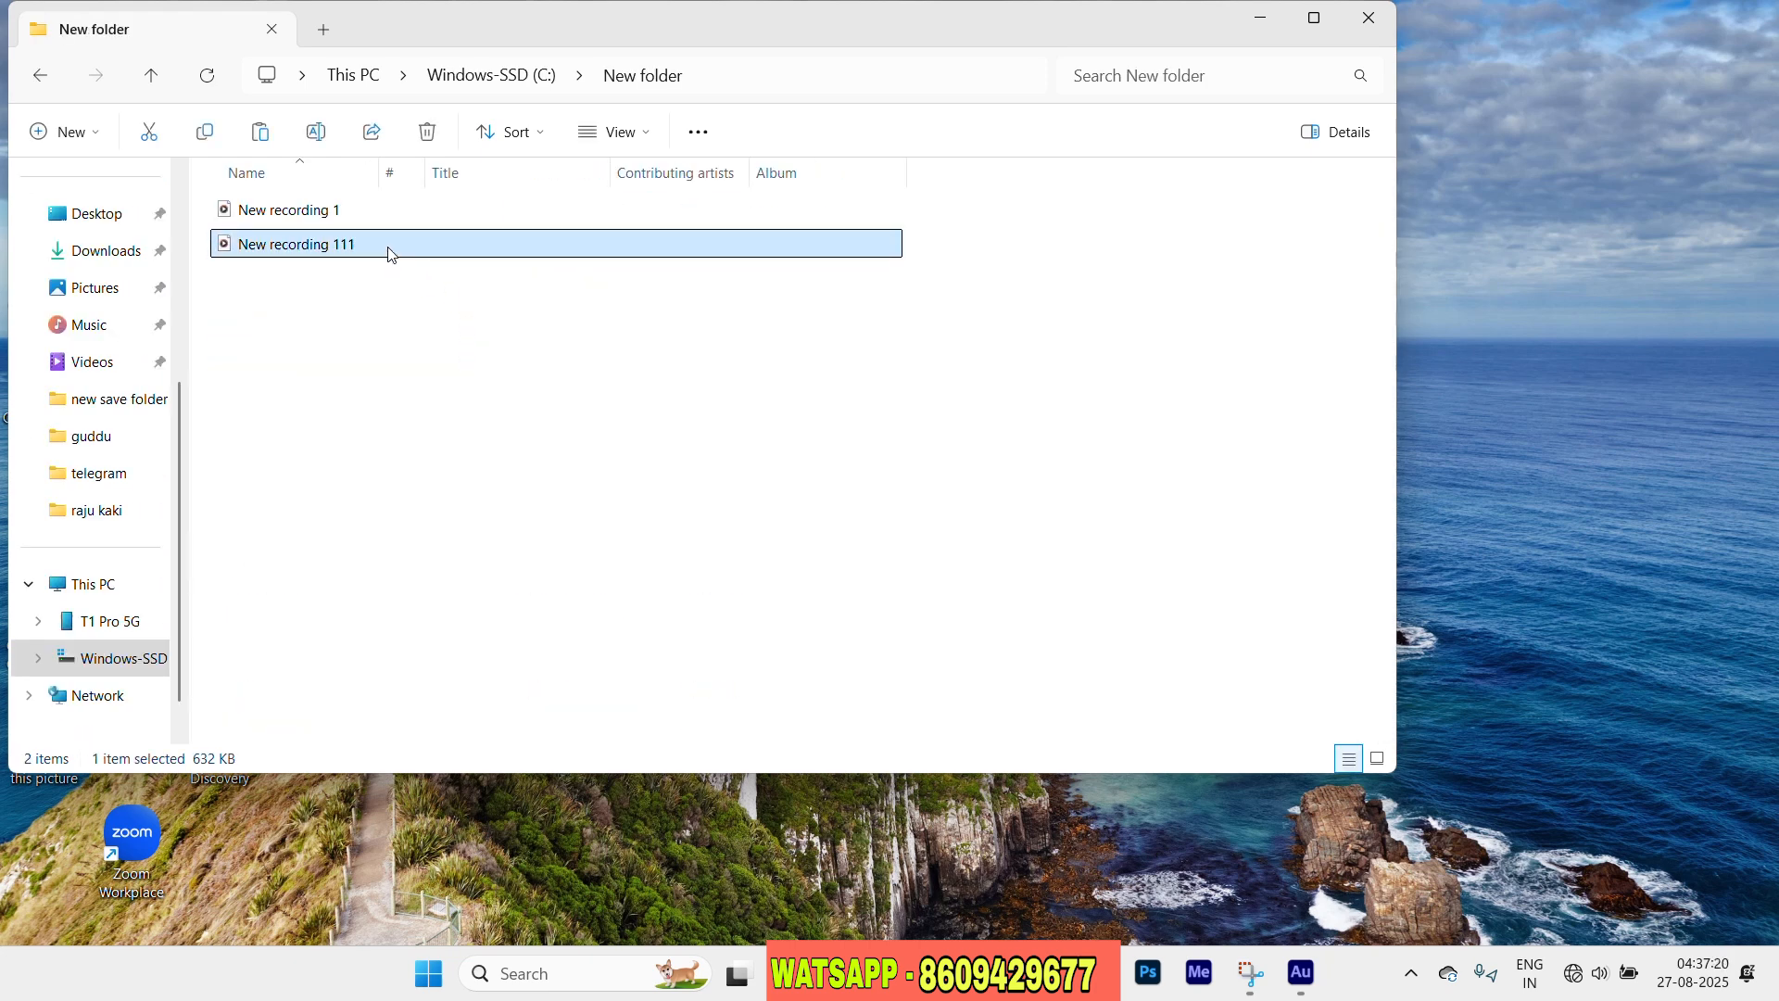
pyautogui.moveTo(390, 261); pyautogui.dragTo(196, 335)
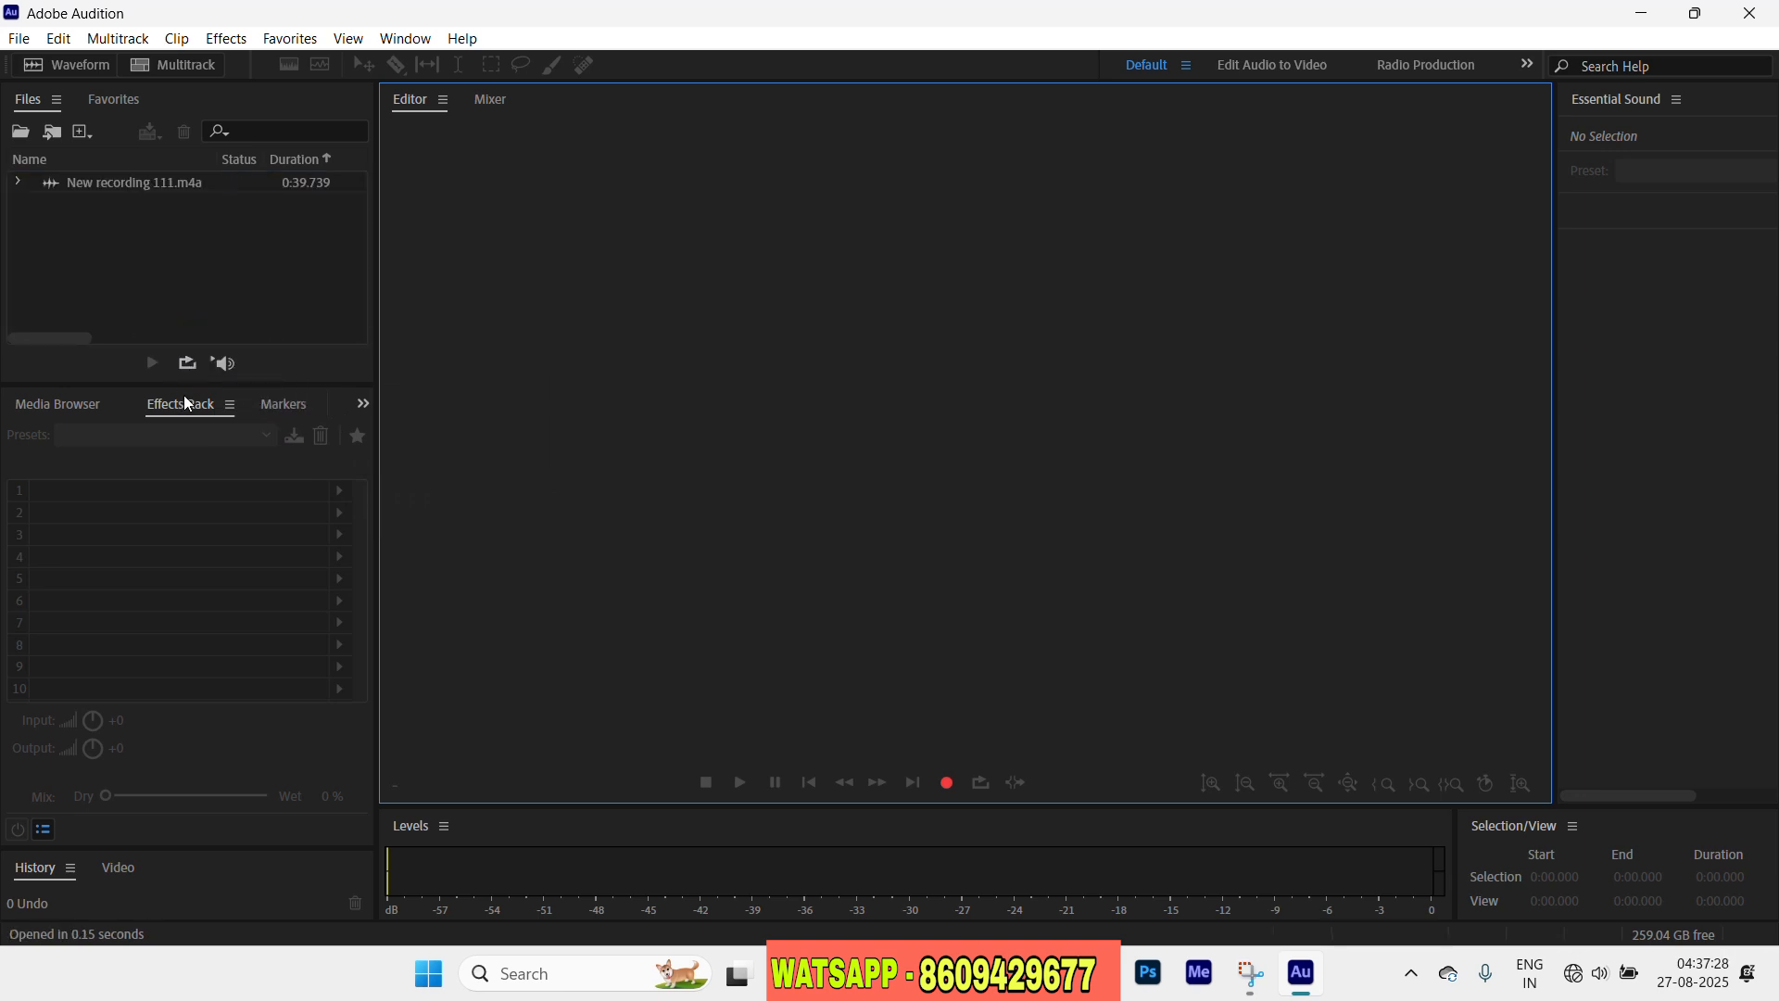
# - Open the imported New recording 111.m4a in the waveform editor
pyautogui.click(63, 406)
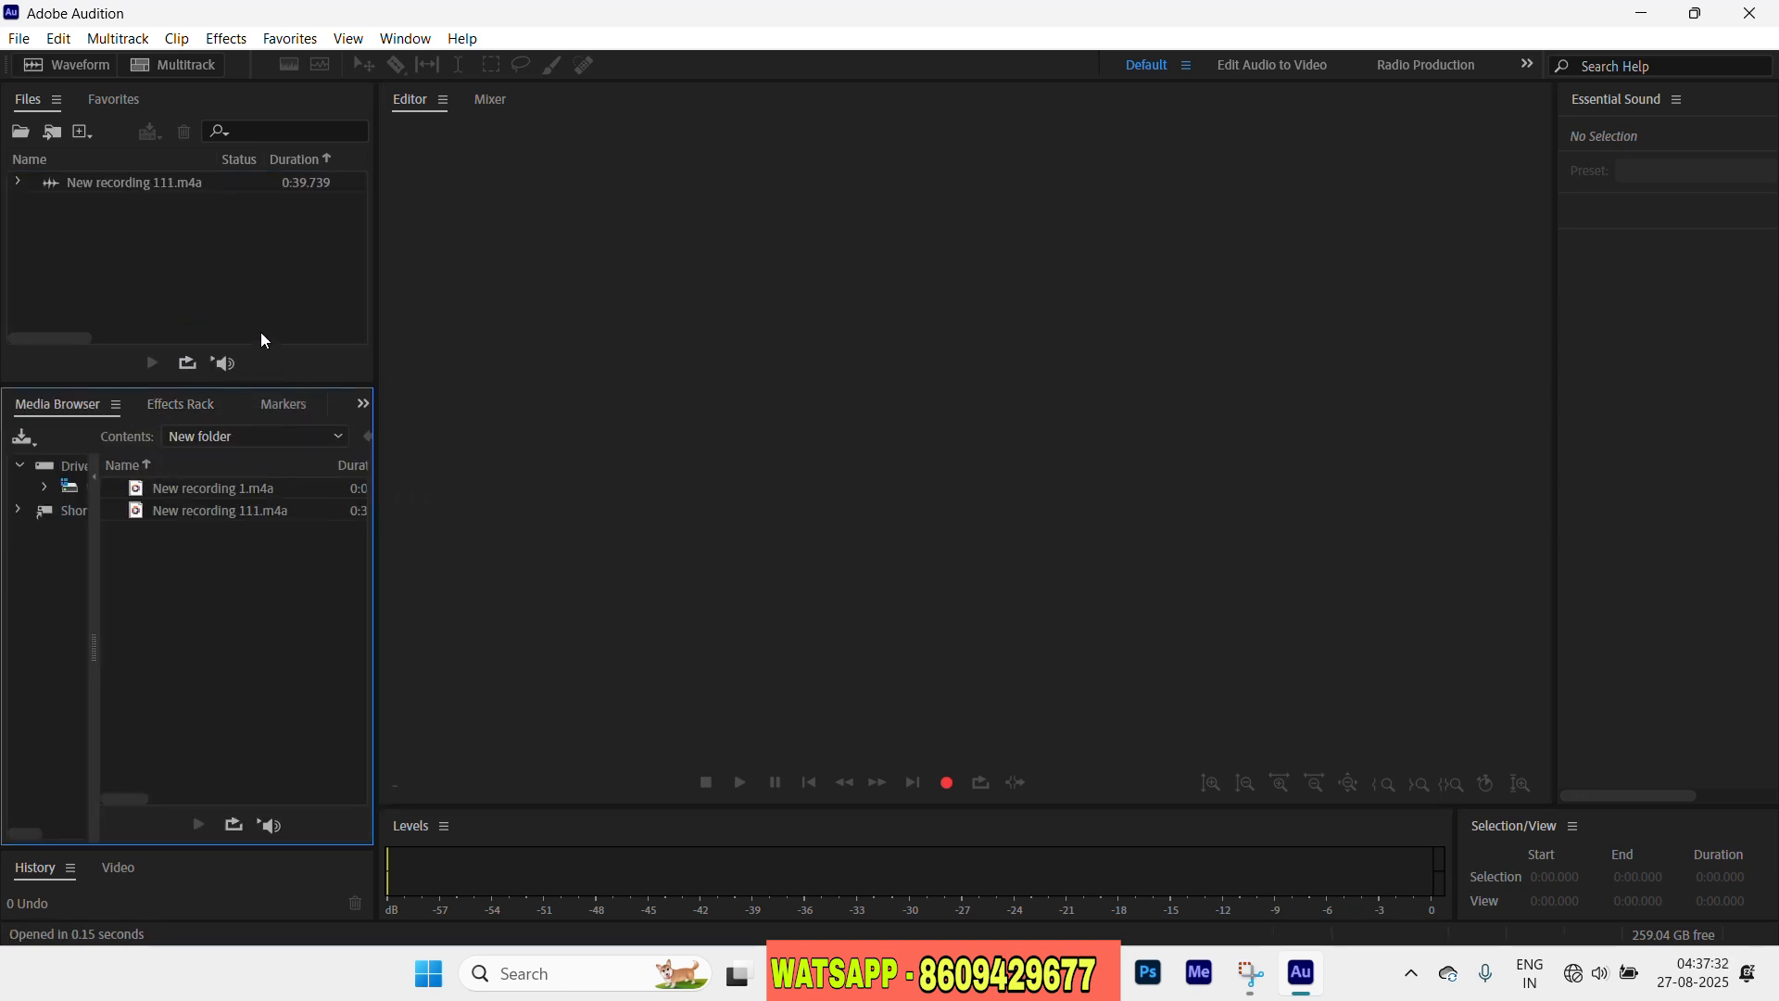
pyautogui.click(257, 499)
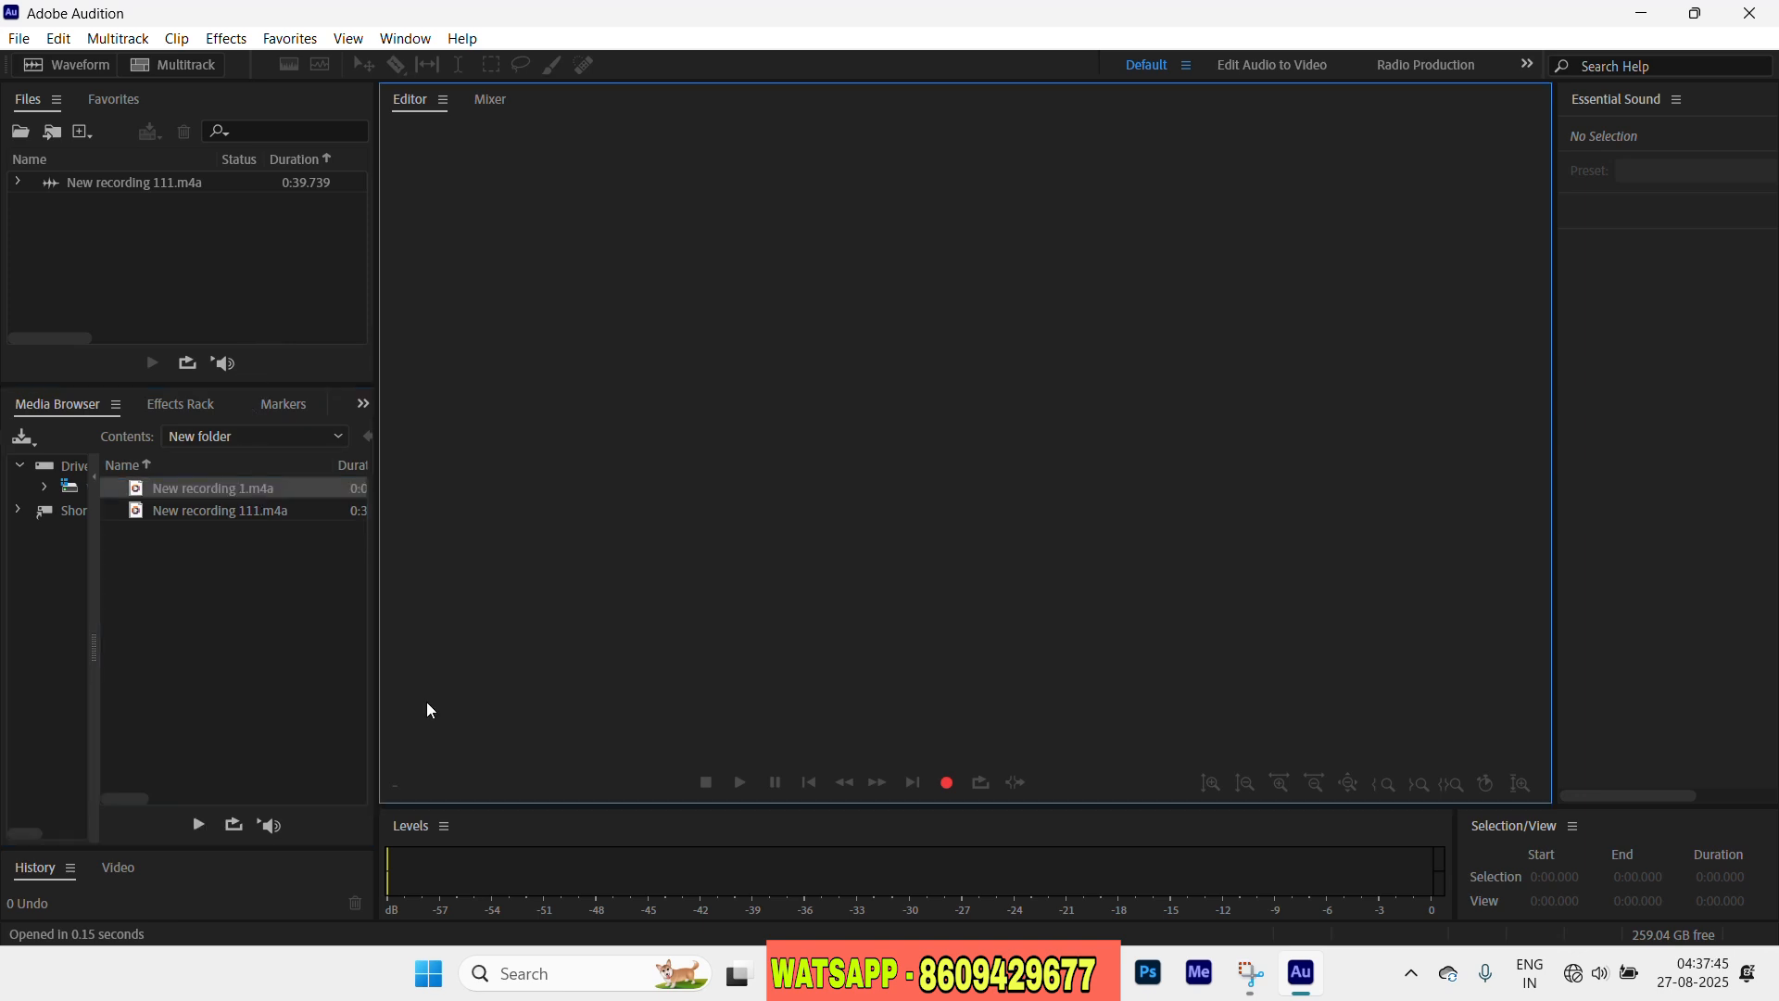
pyautogui.click(176, 191)
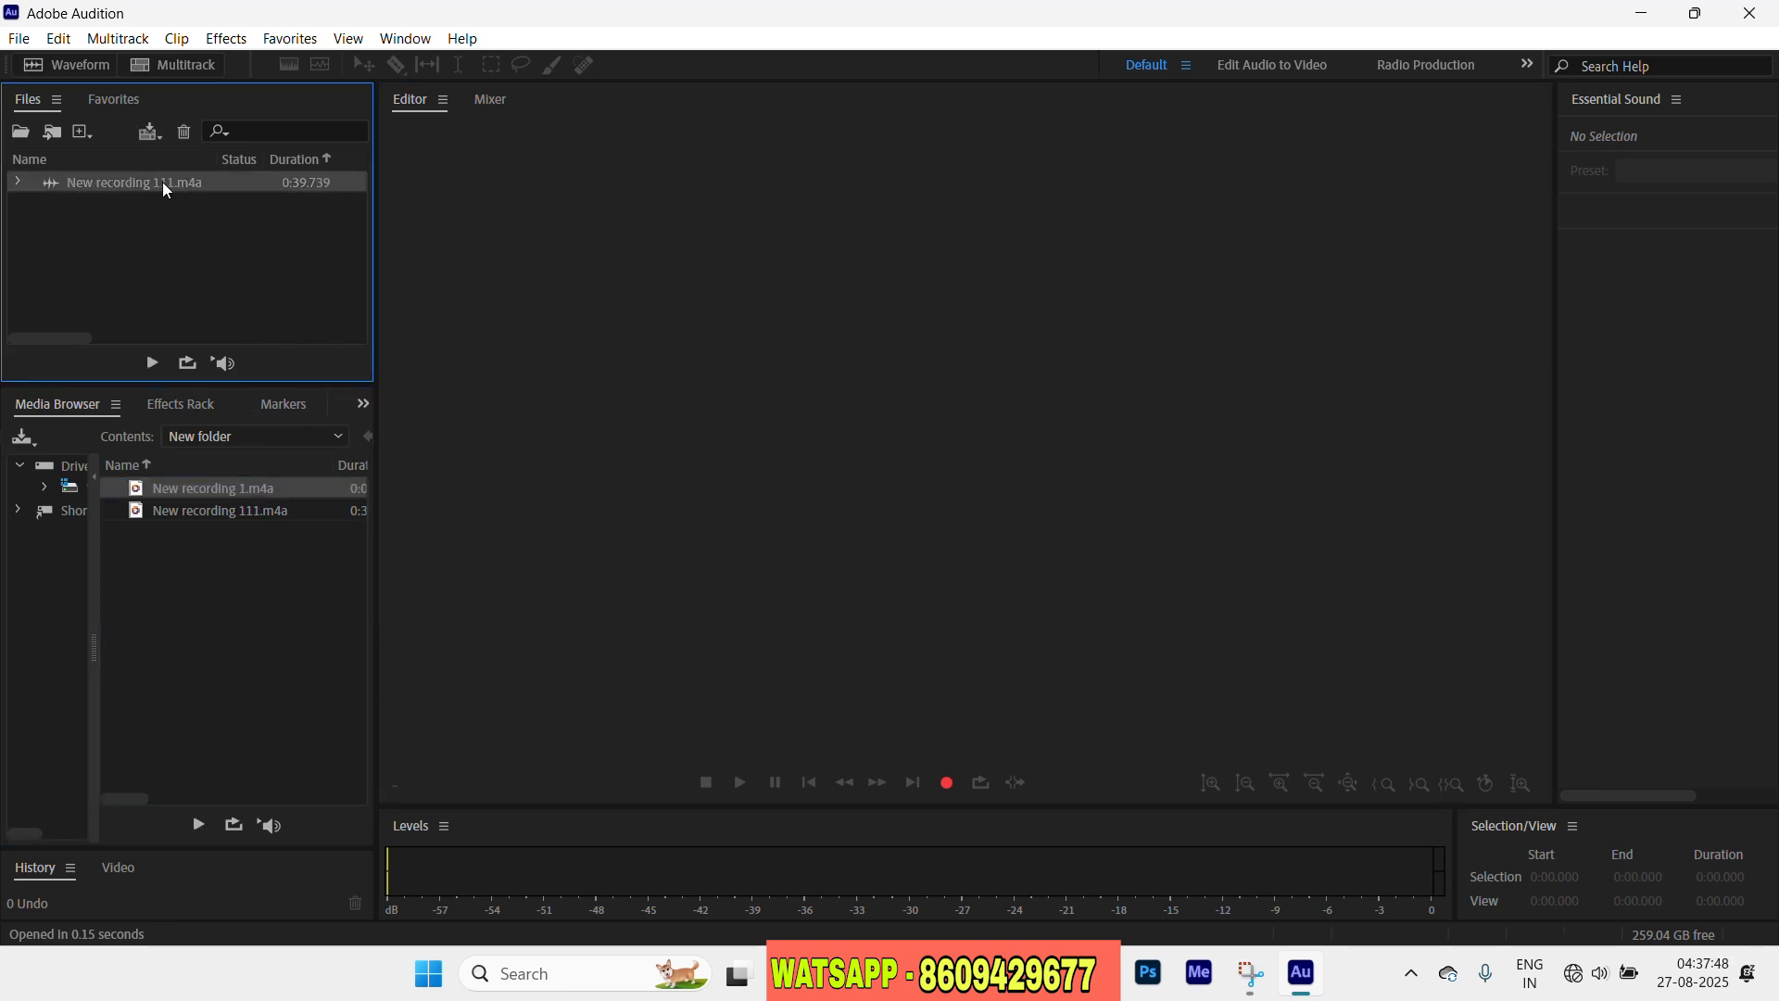
pyautogui.moveTo(165, 184); pyautogui.dragTo(620, 404)
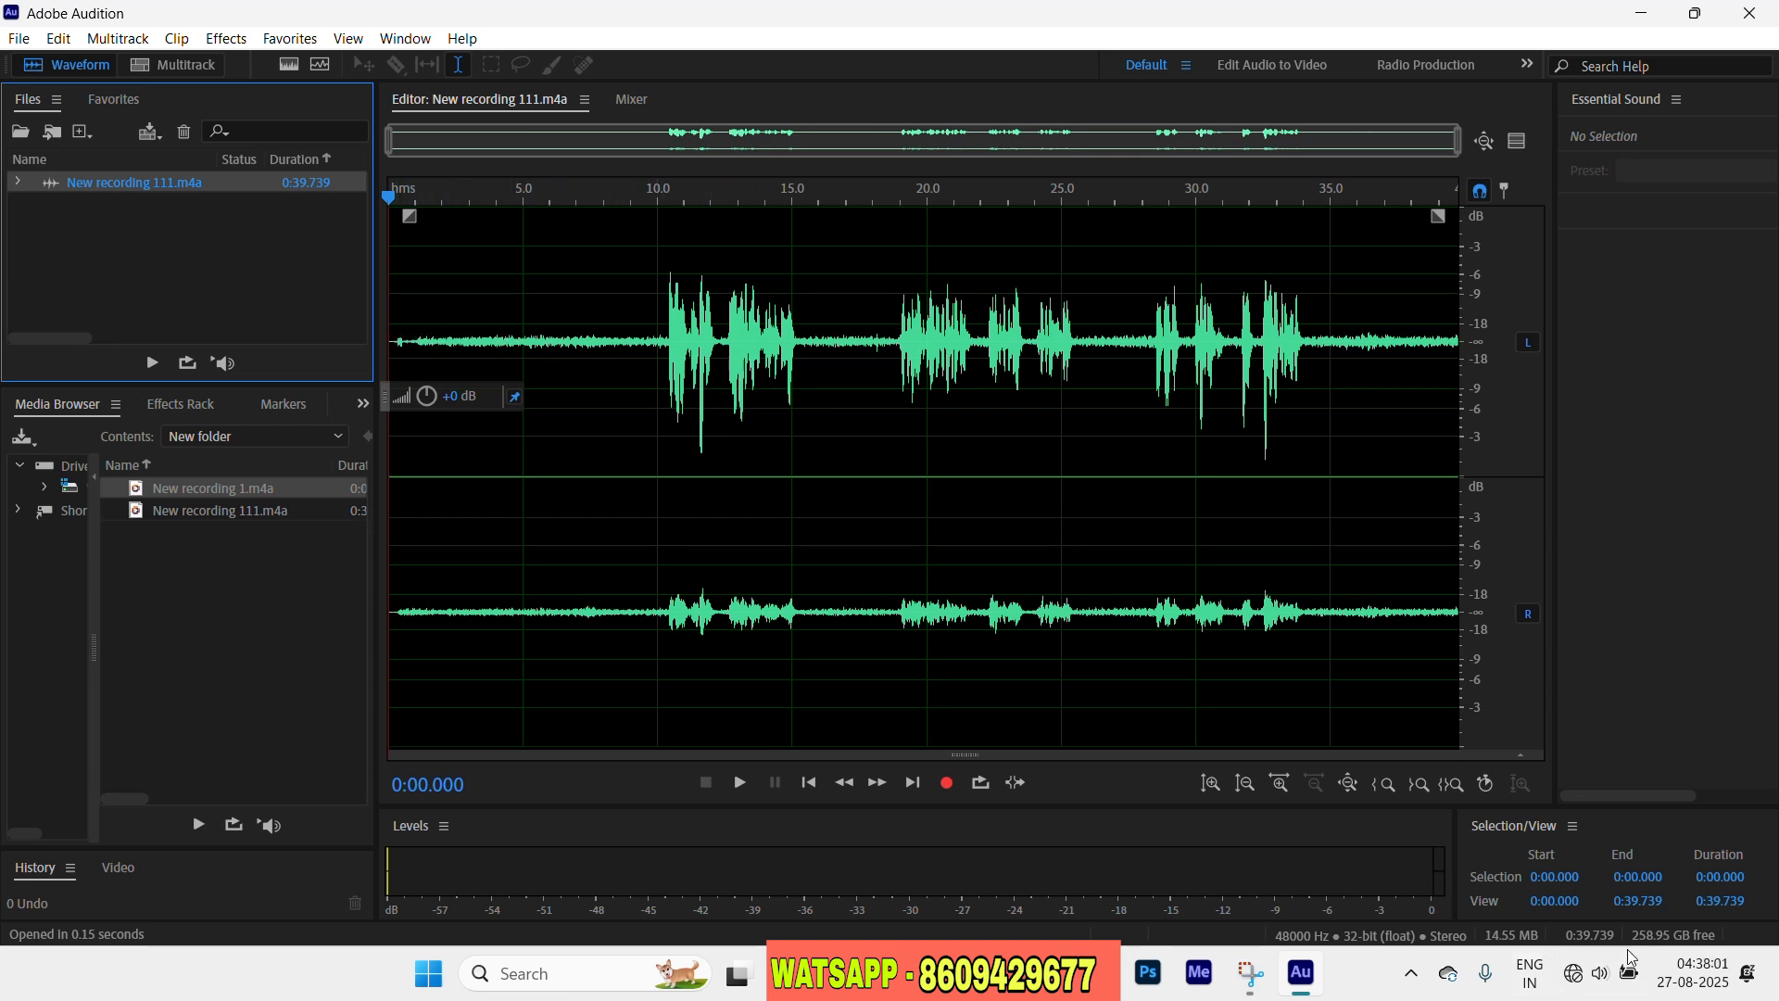
# - Raise the system speaker volume to 100
pyautogui.click(1600, 980)
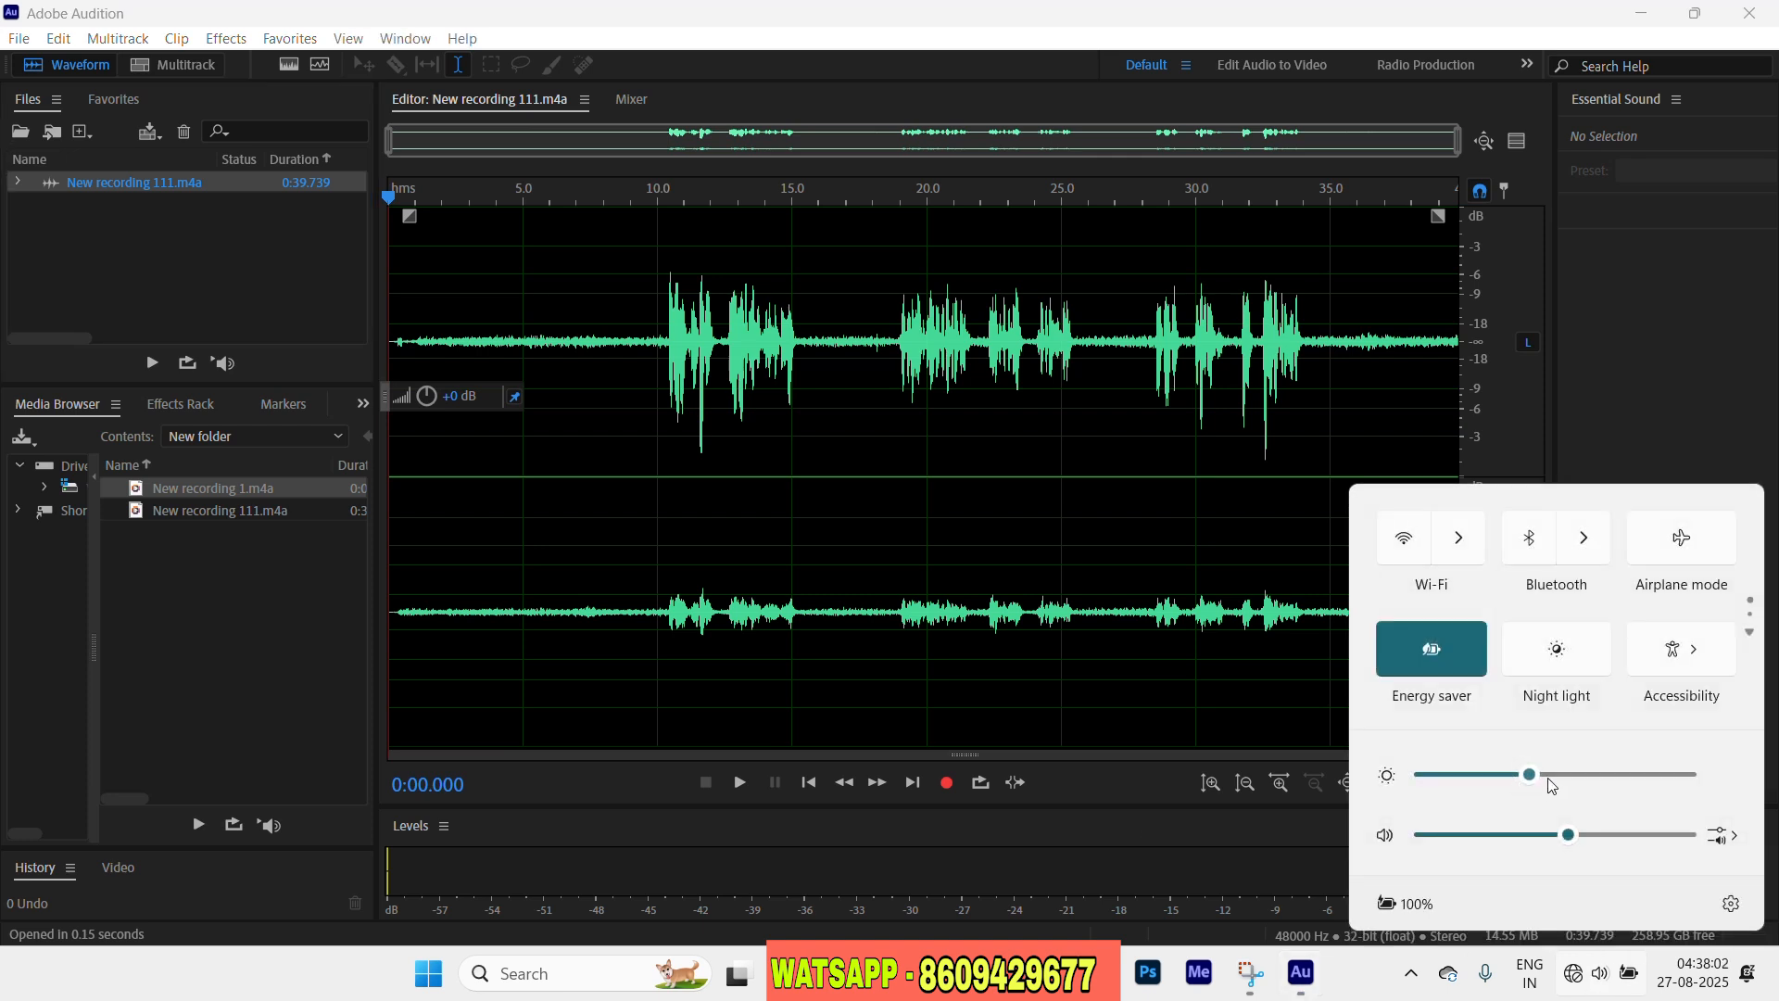
pyautogui.moveTo(1568, 835); pyautogui.dragTo(1687, 835)
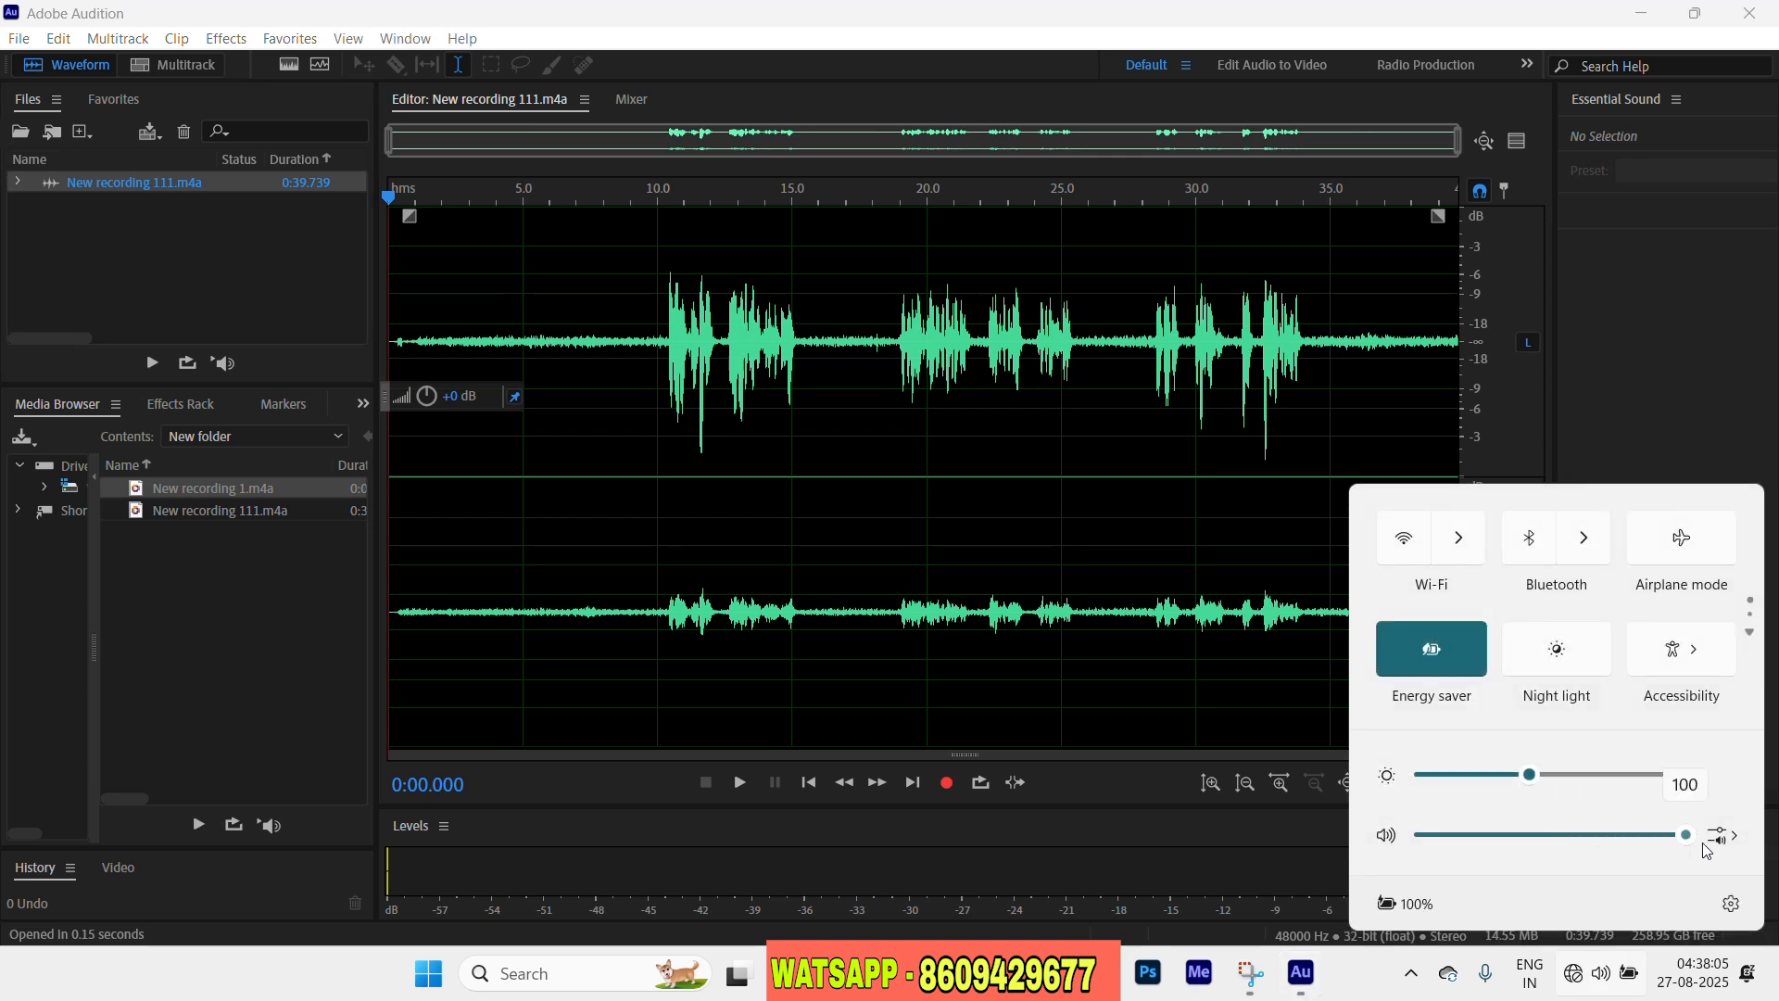
pyautogui.click(1628, 431)
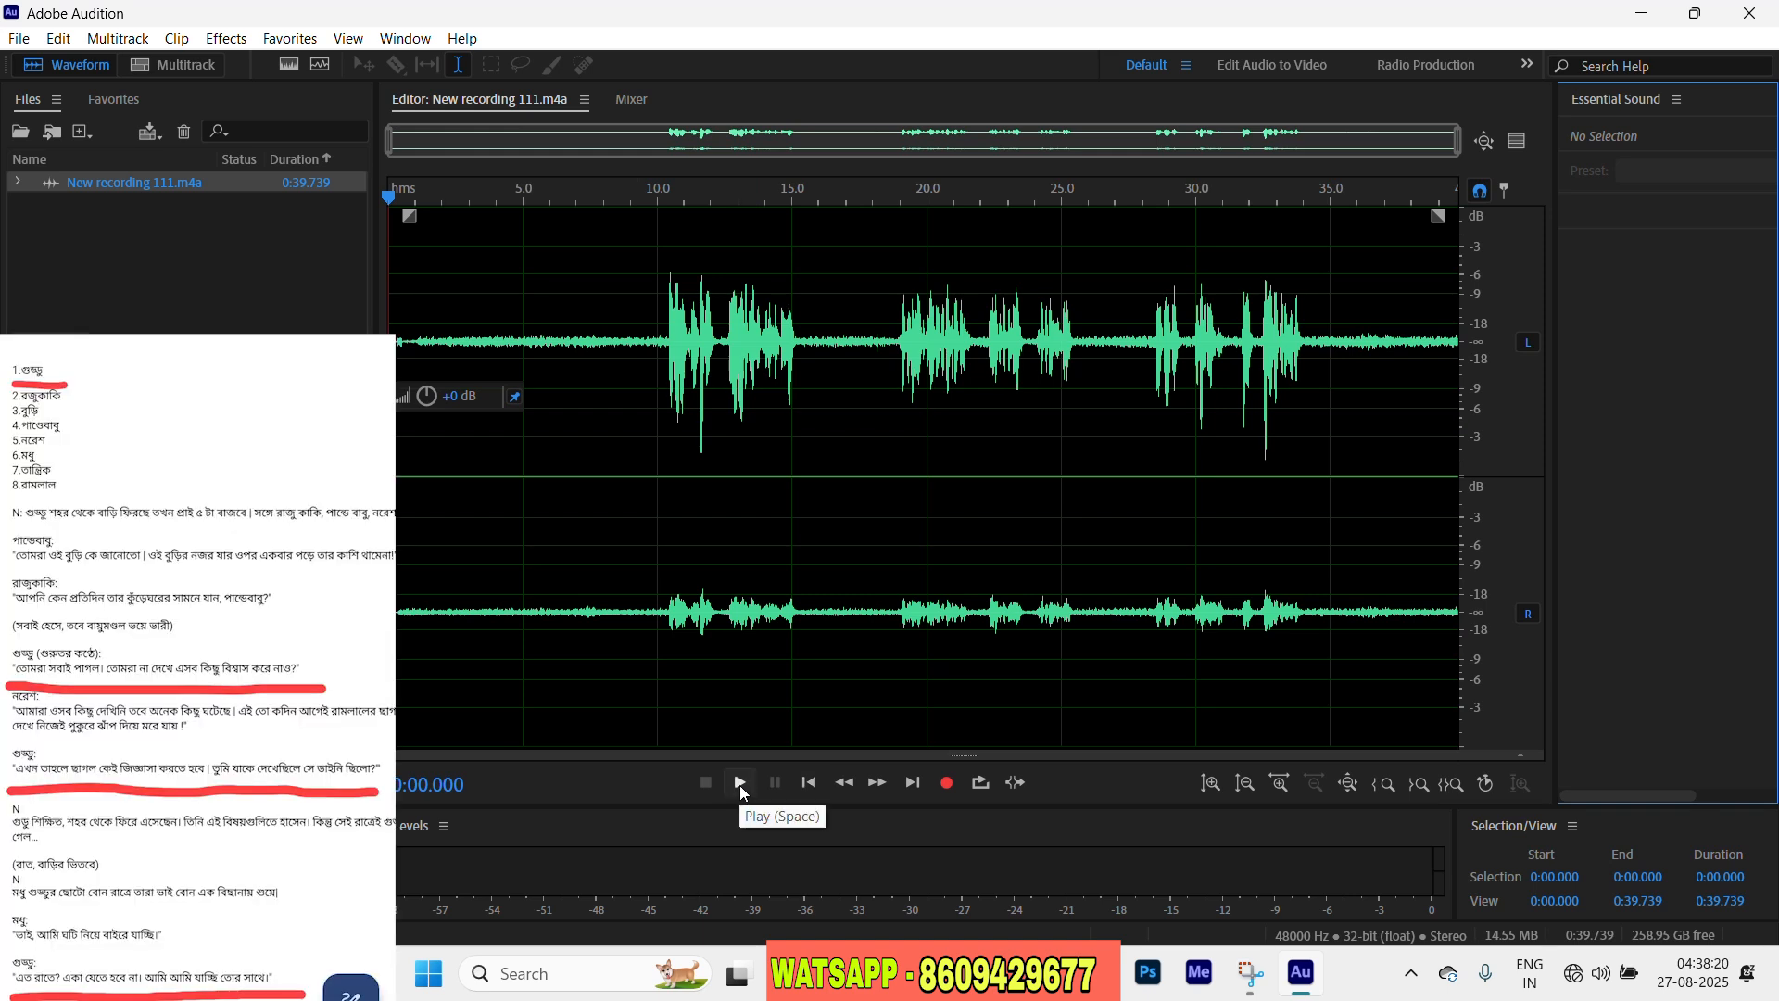
# - Play the recording from the start to hear its background noise, and pause near 0:36.6
pyautogui.click(742, 786)
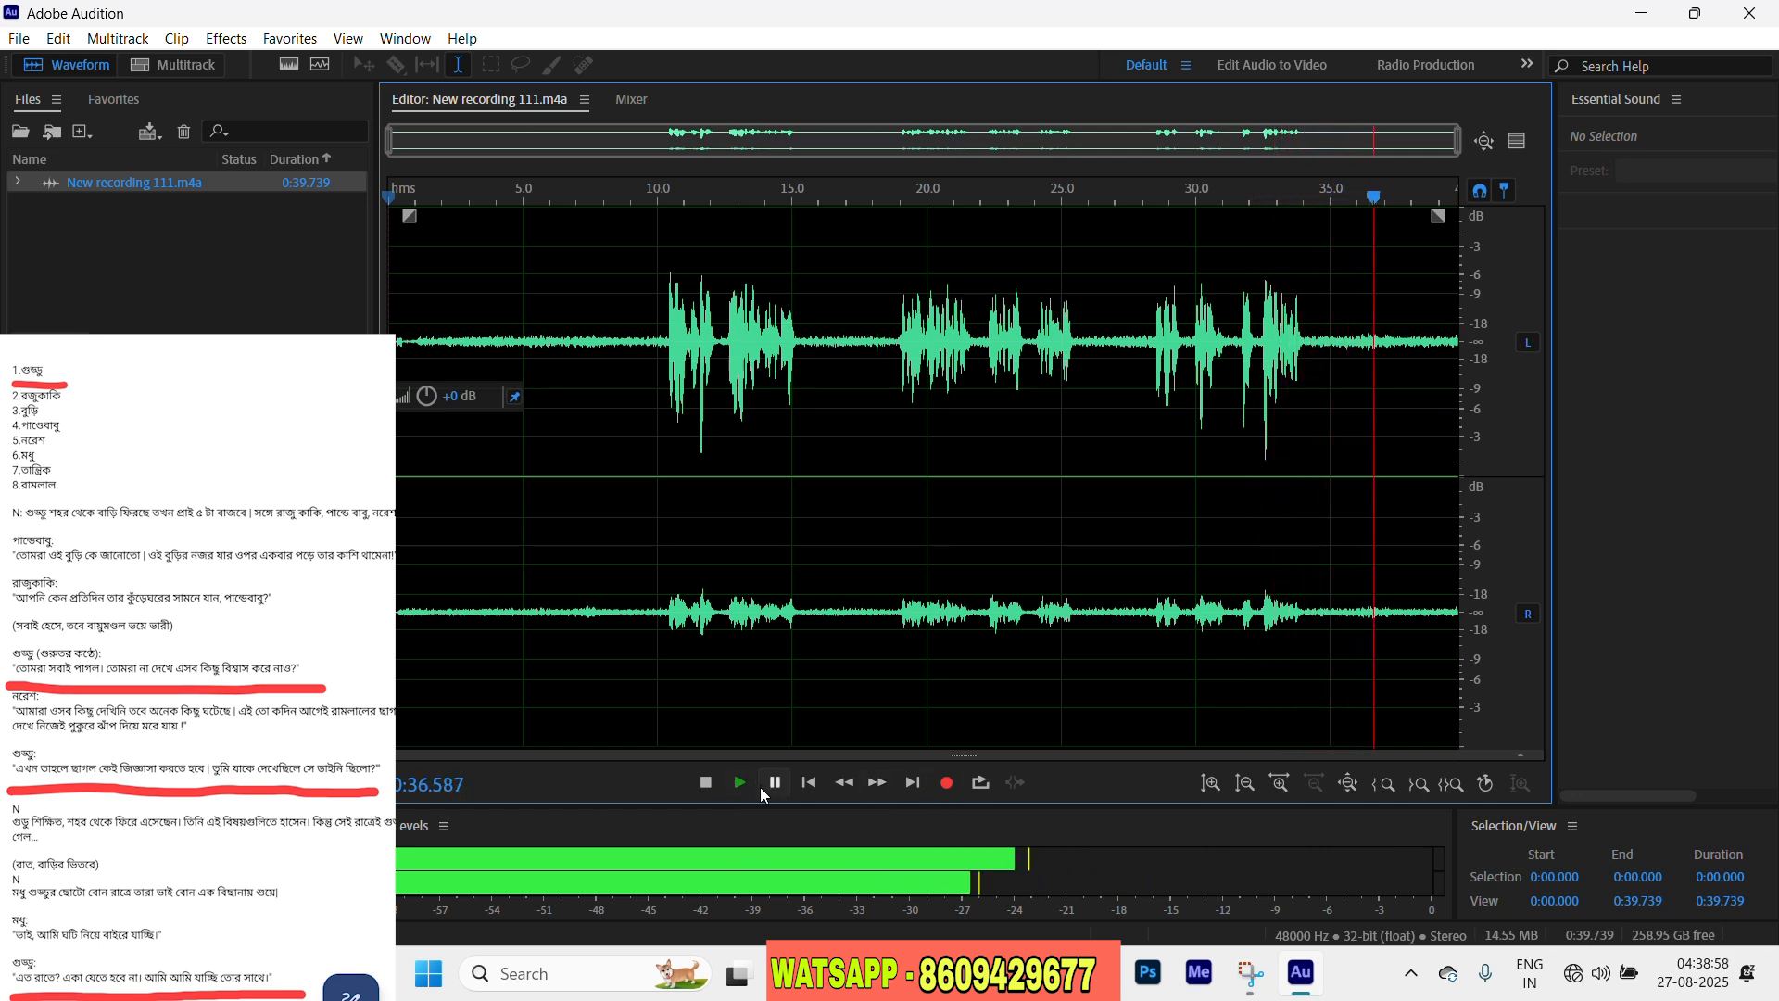
pyautogui.click(775, 788)
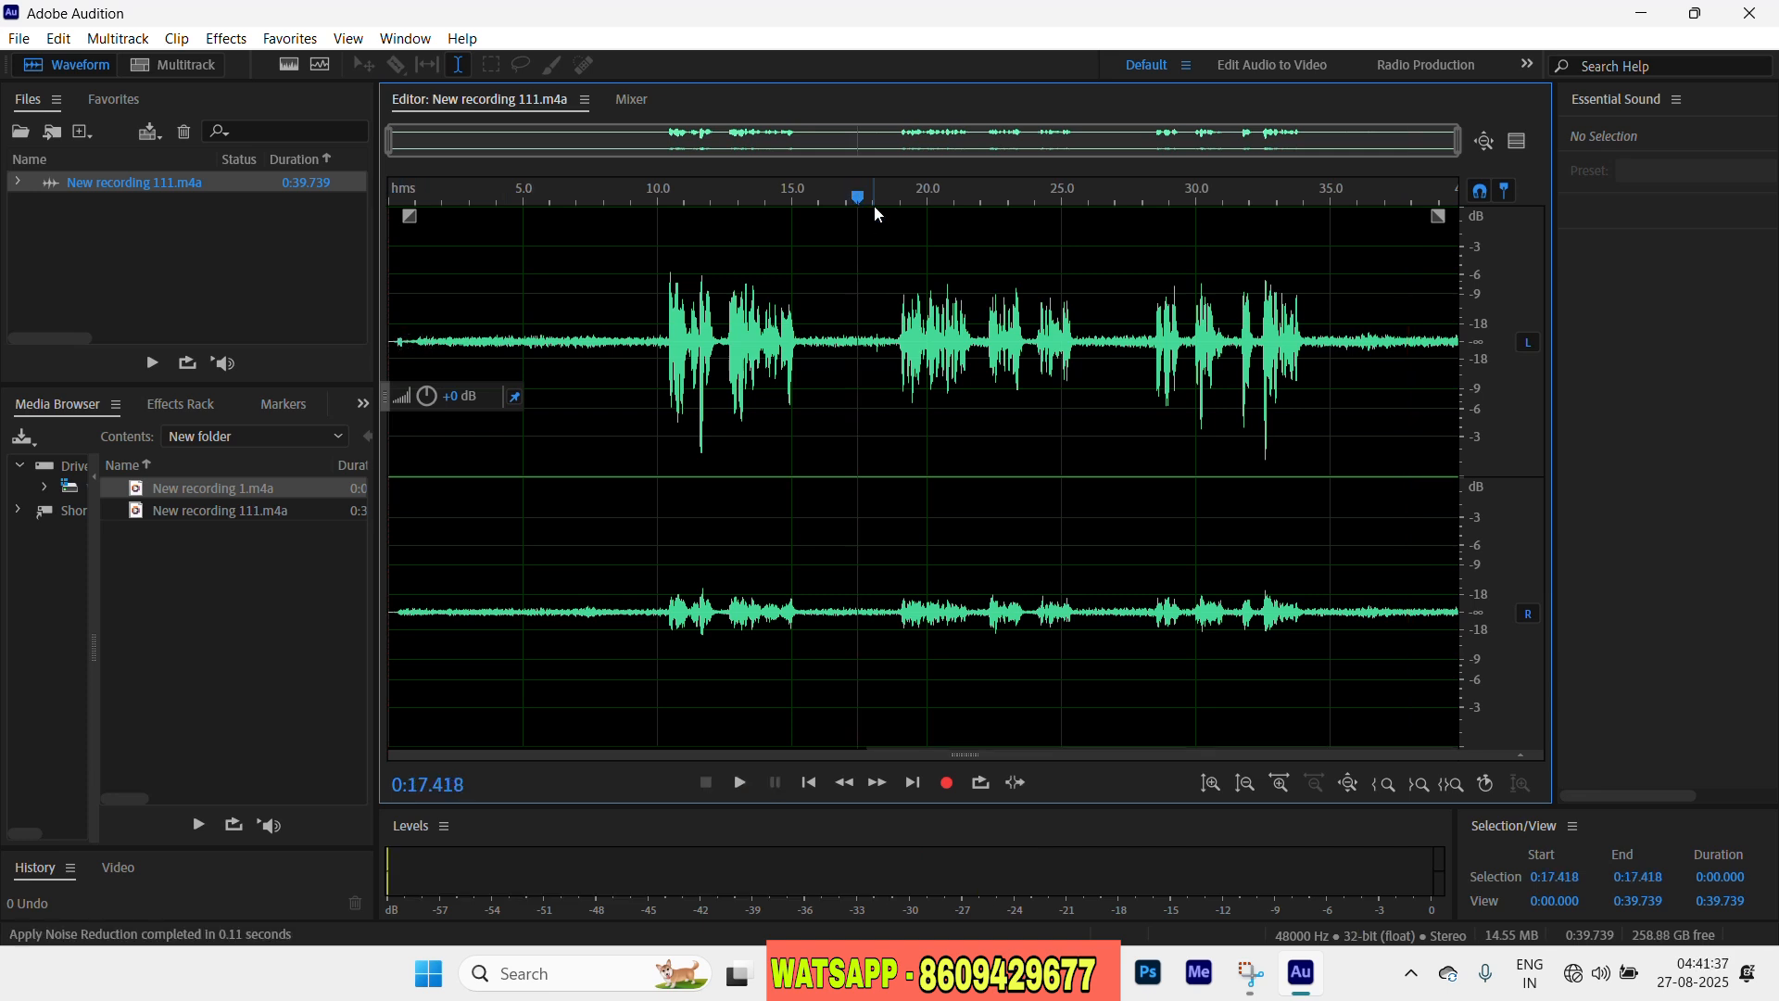
# - Capture a noise print from the speech-free section at the recording's end, 0:33.976 to 0:39.739
pyautogui.moveTo(858, 197)
pyautogui.mouseDown()
pyautogui.moveTo(776, 199)
pyautogui.moveTo(877, 199)
pyautogui.mouseUp()
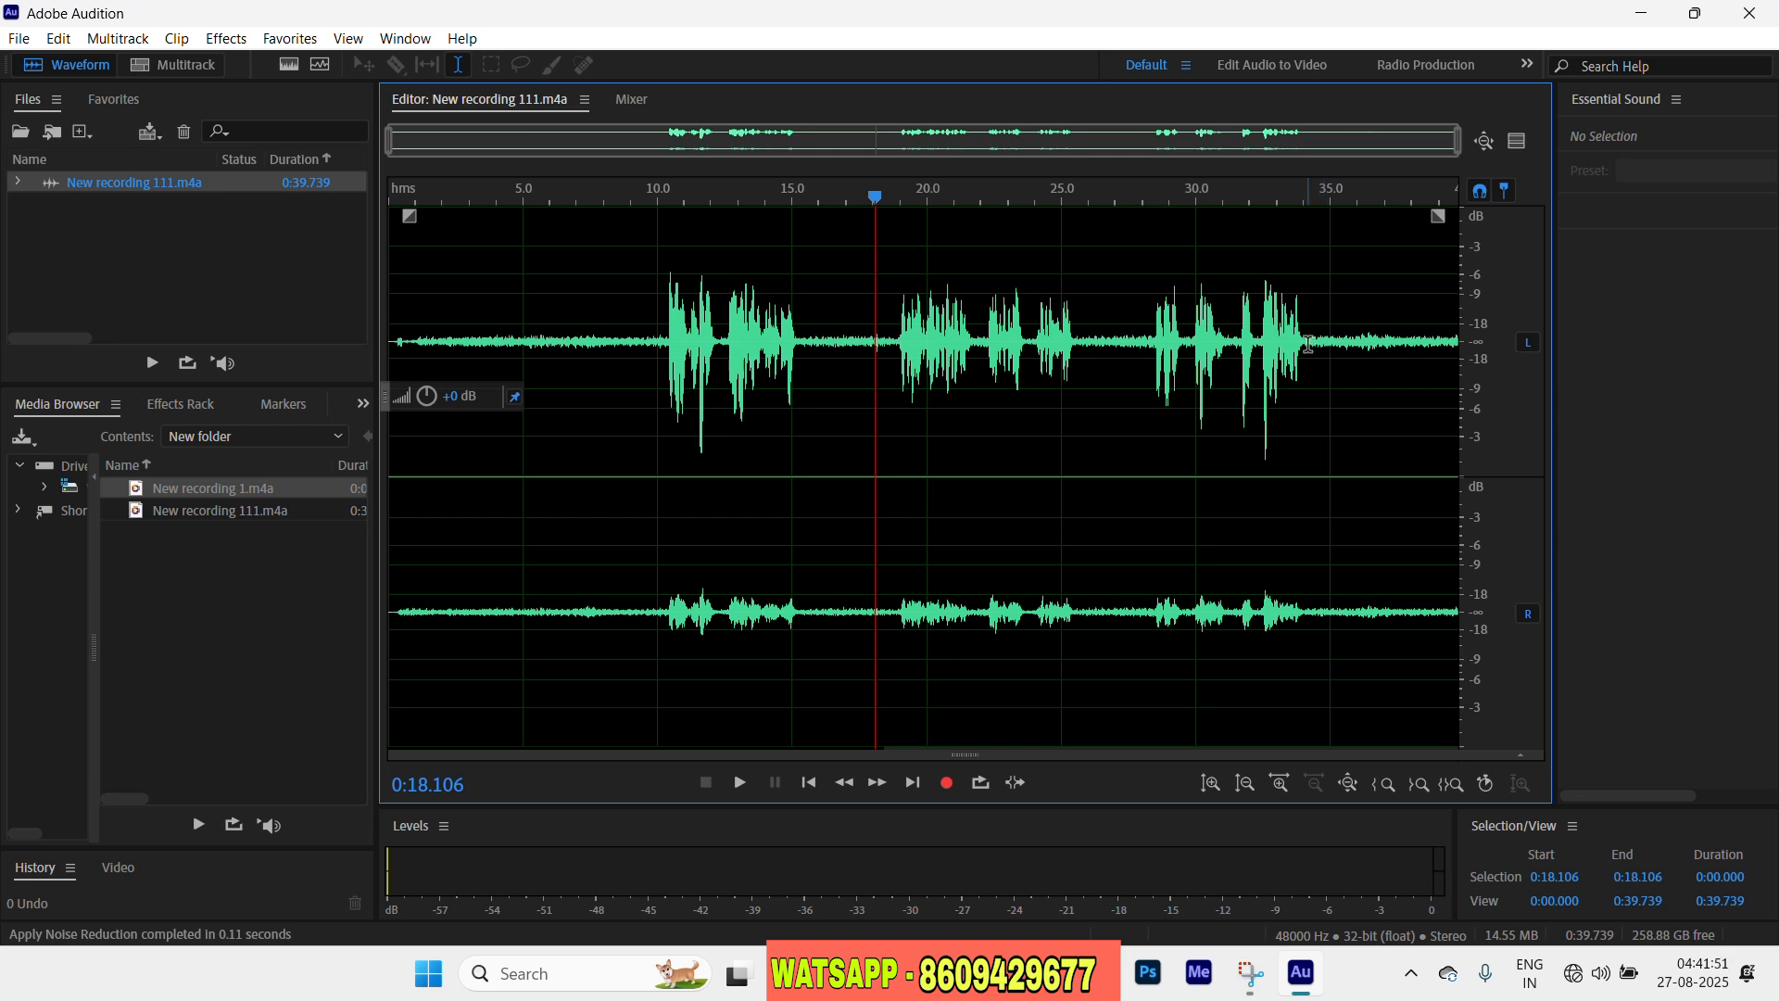
pyautogui.moveTo(1304, 344); pyautogui.dragTo(1470, 333)
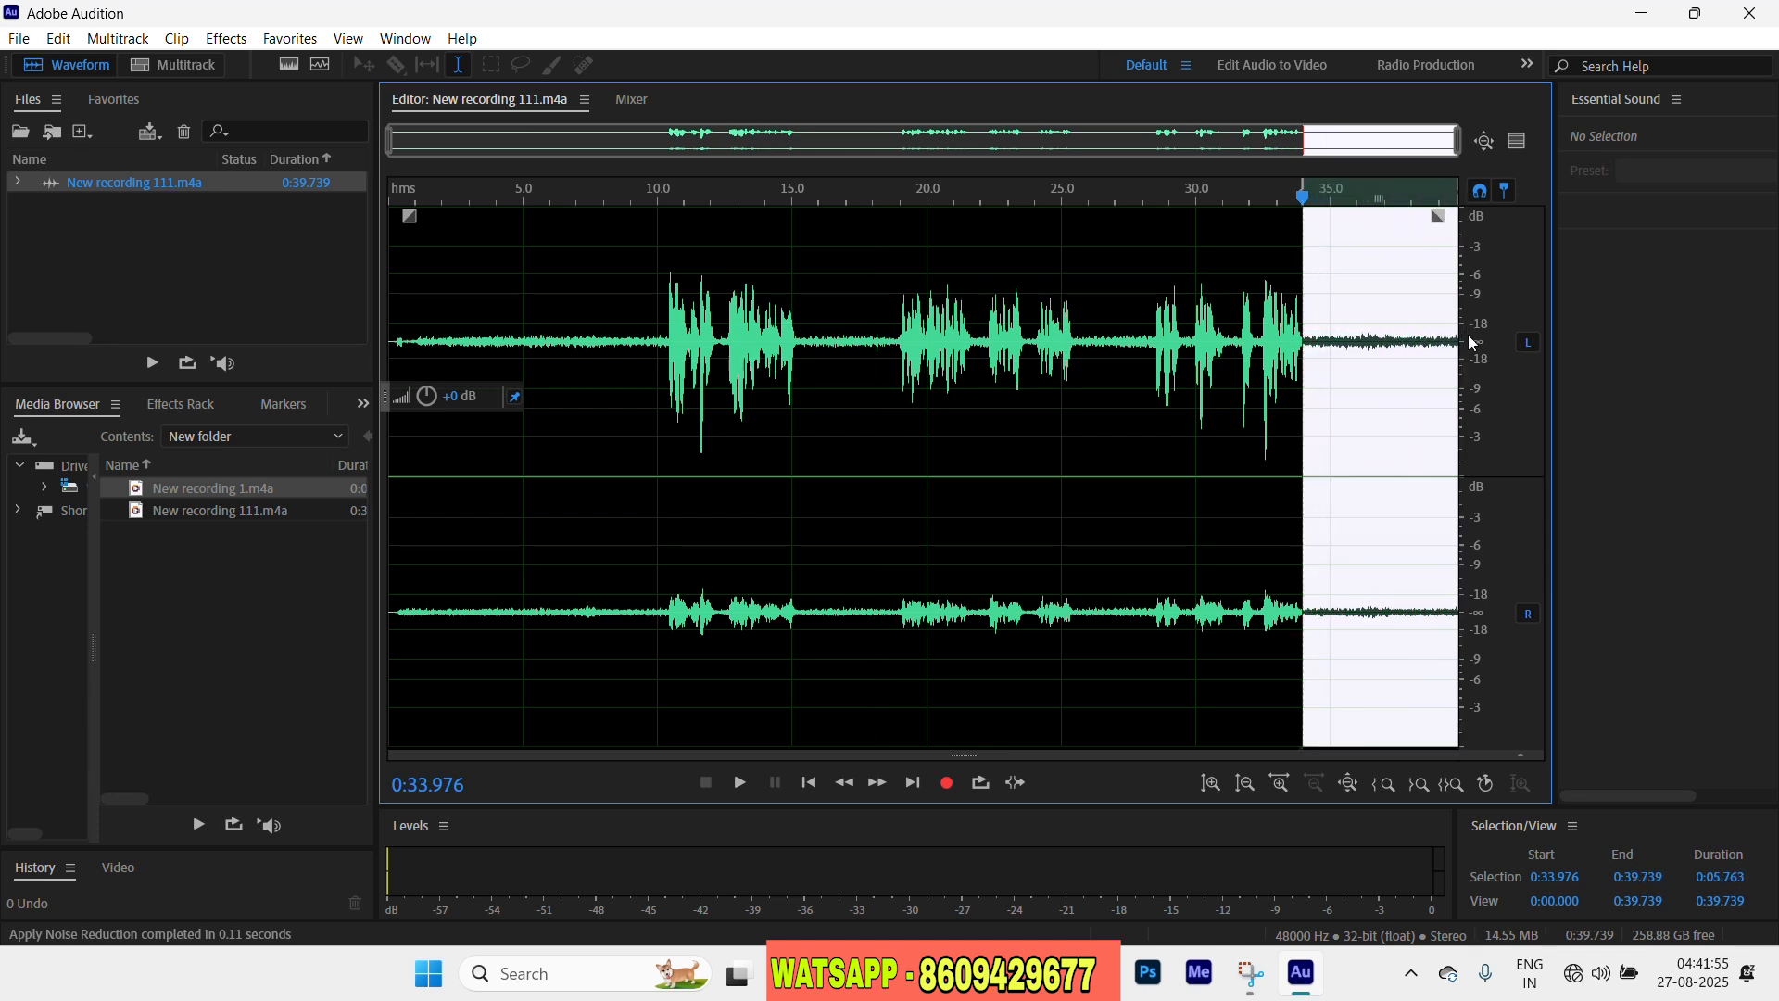
pyautogui.click(223, 42)
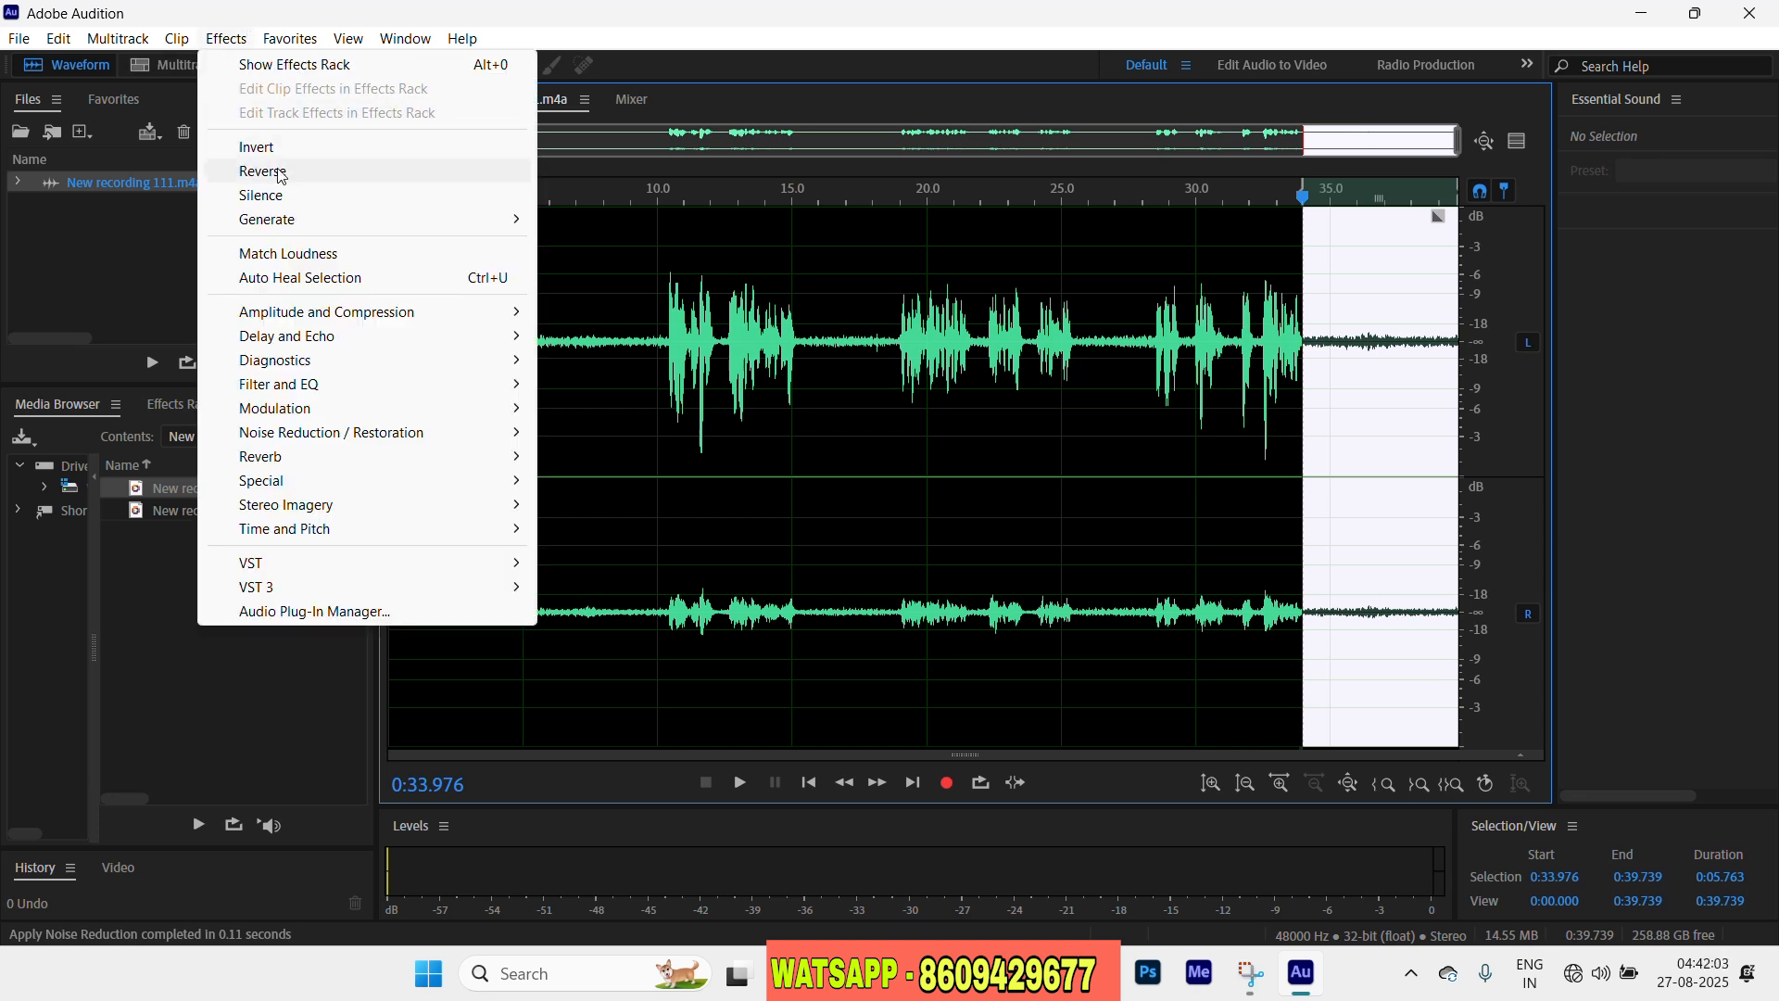
pyautogui.moveTo(295, 442)
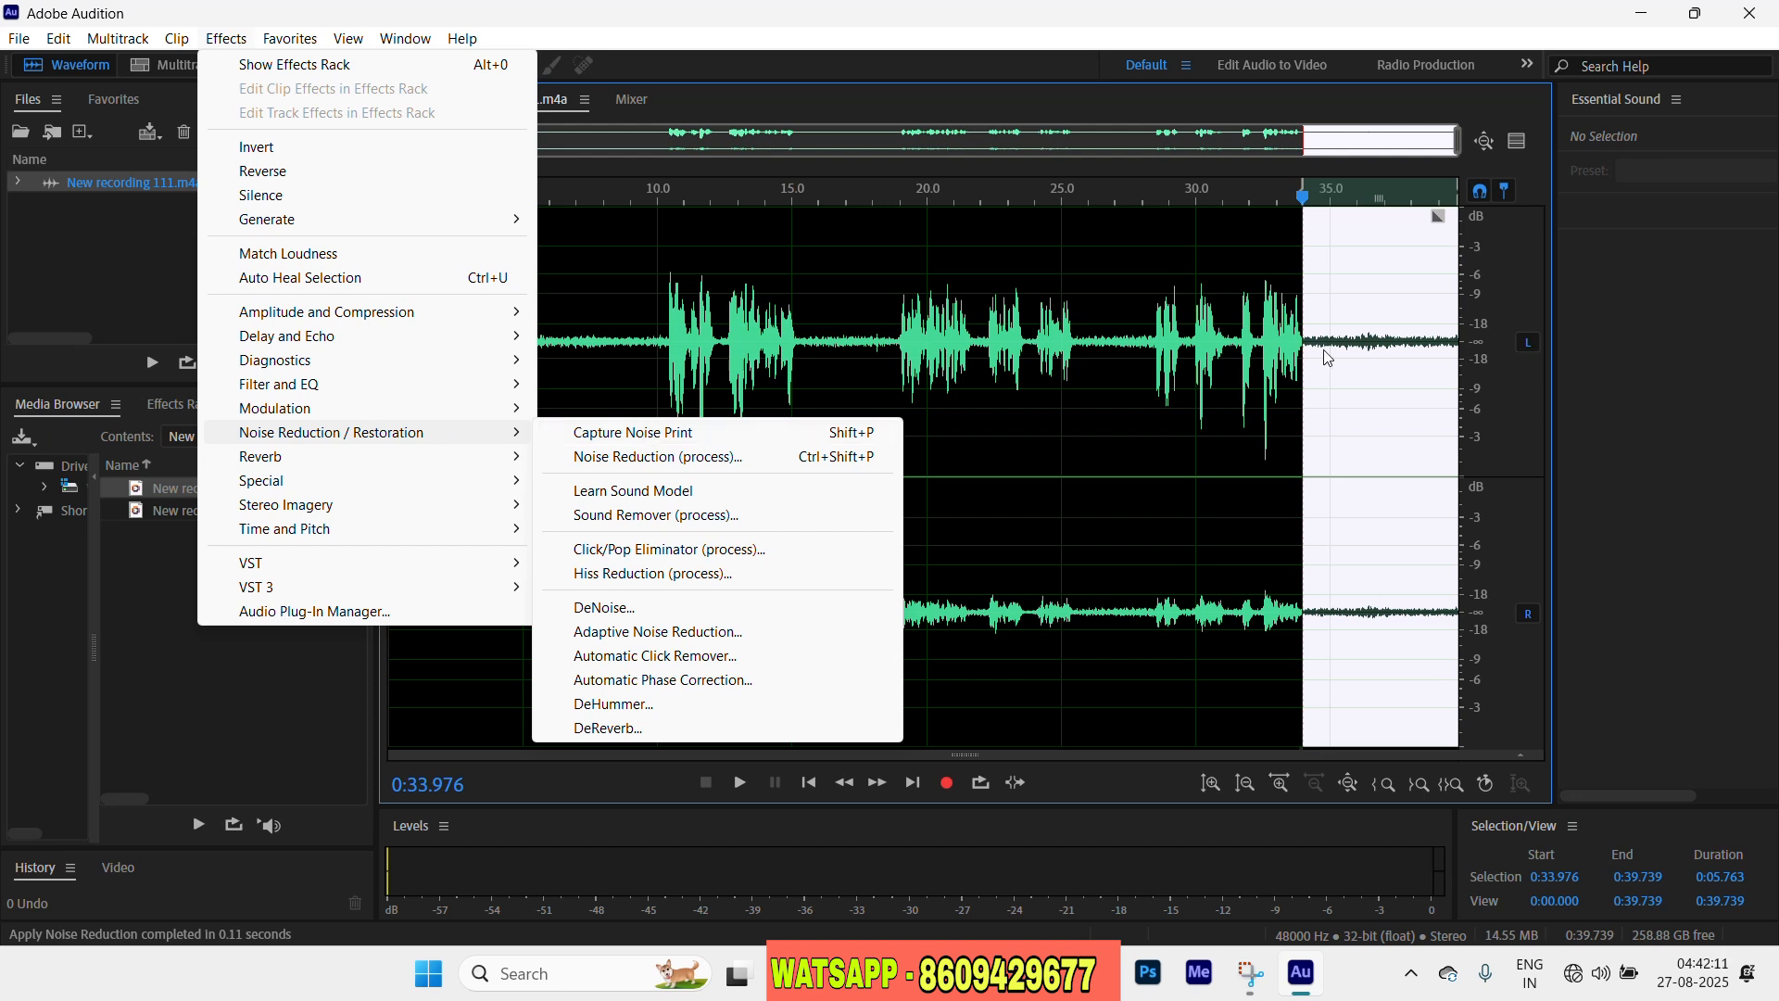
pyautogui.click(768, 435)
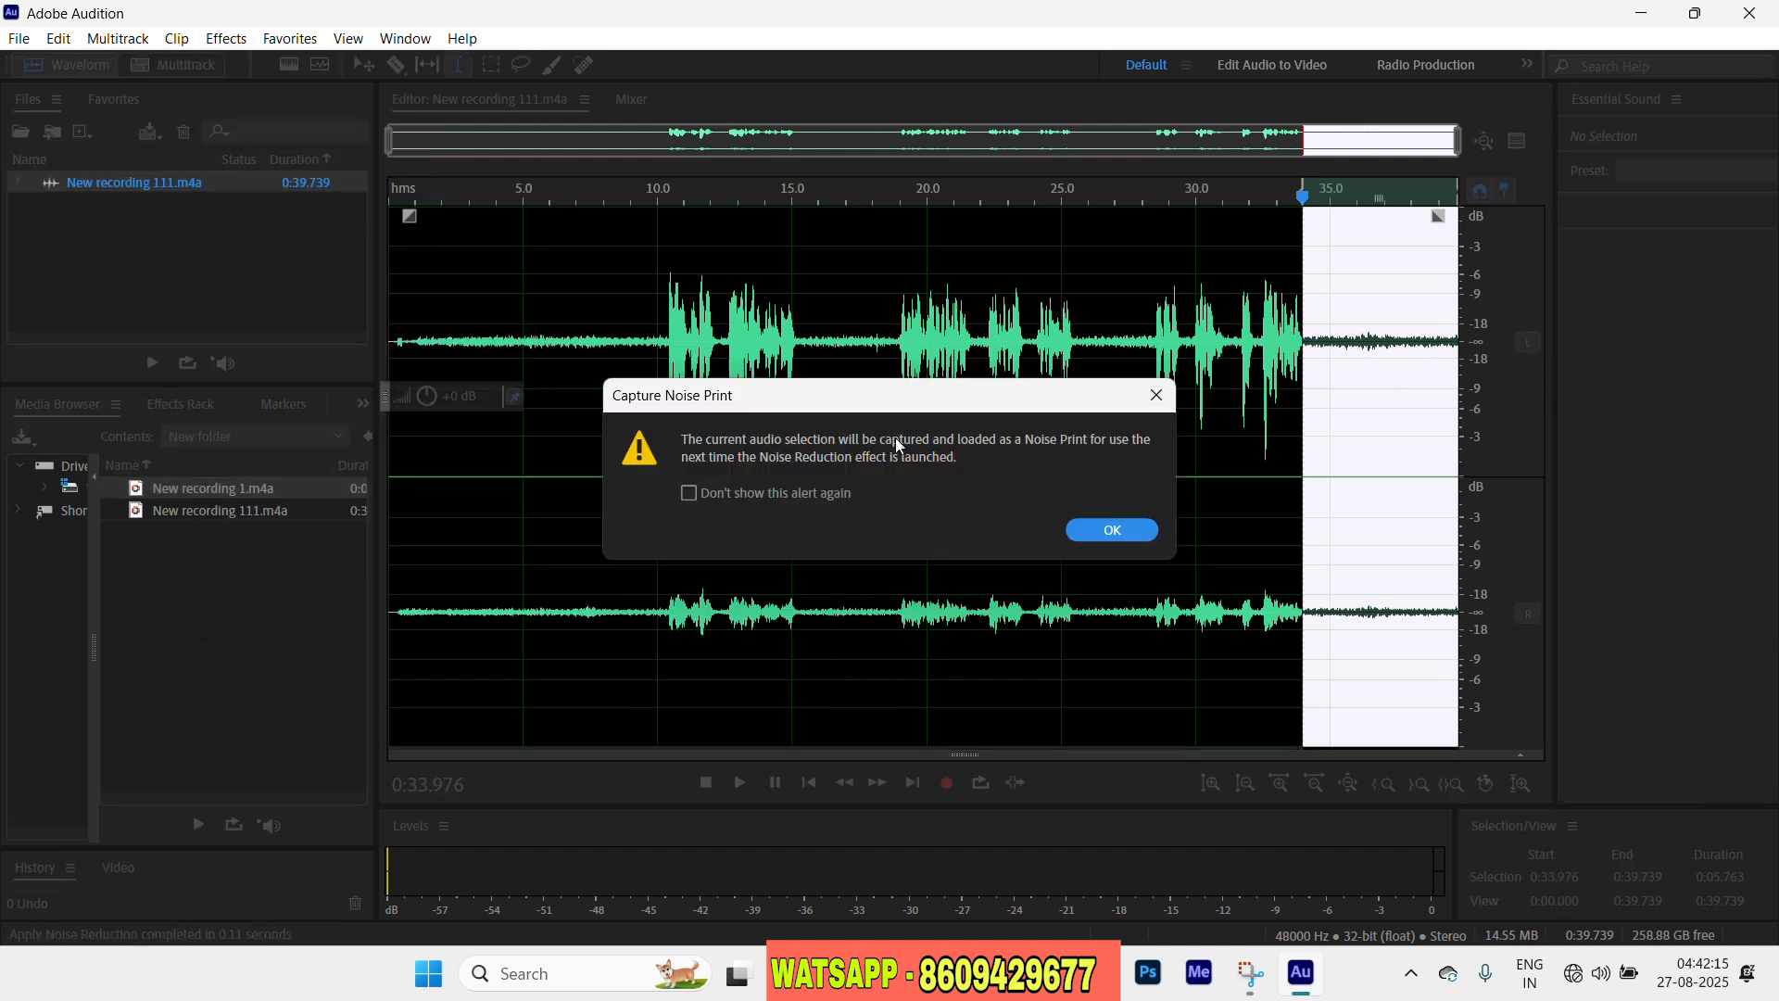
pyautogui.click(1107, 528)
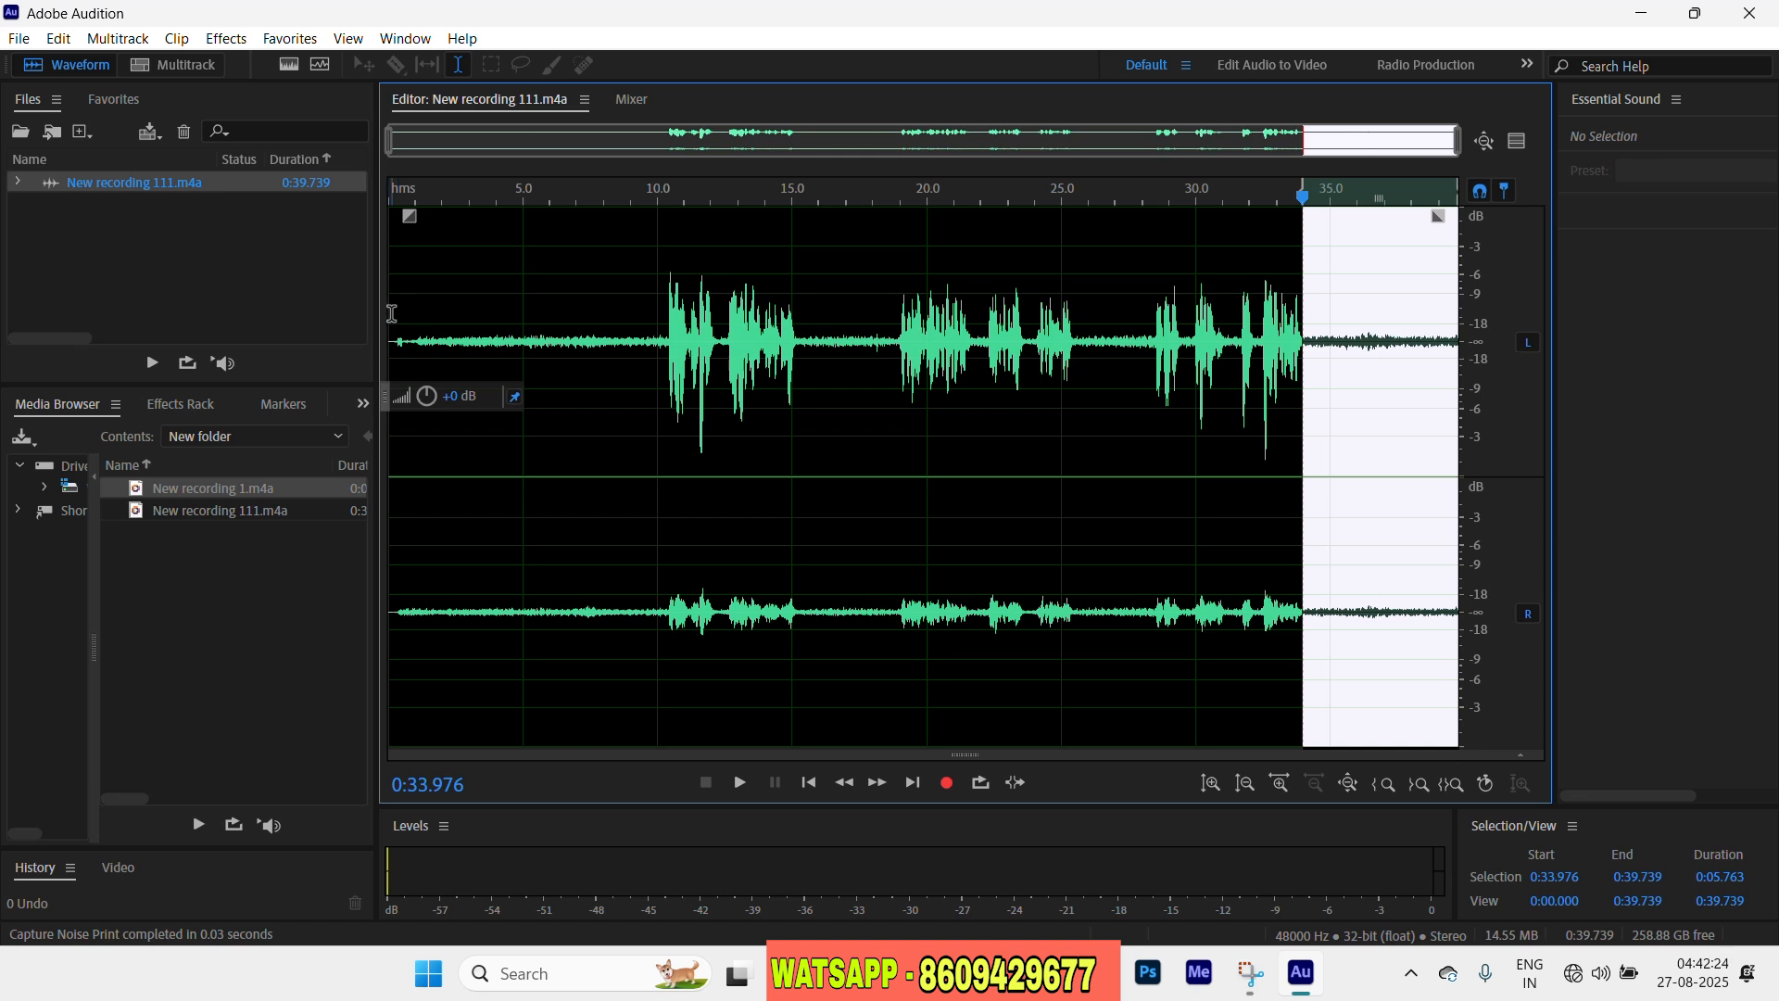
# - Select the entire recording and open the Noise Reduction (process) effect for it
pyautogui.moveTo(392, 313); pyautogui.dragTo(1485, 457)
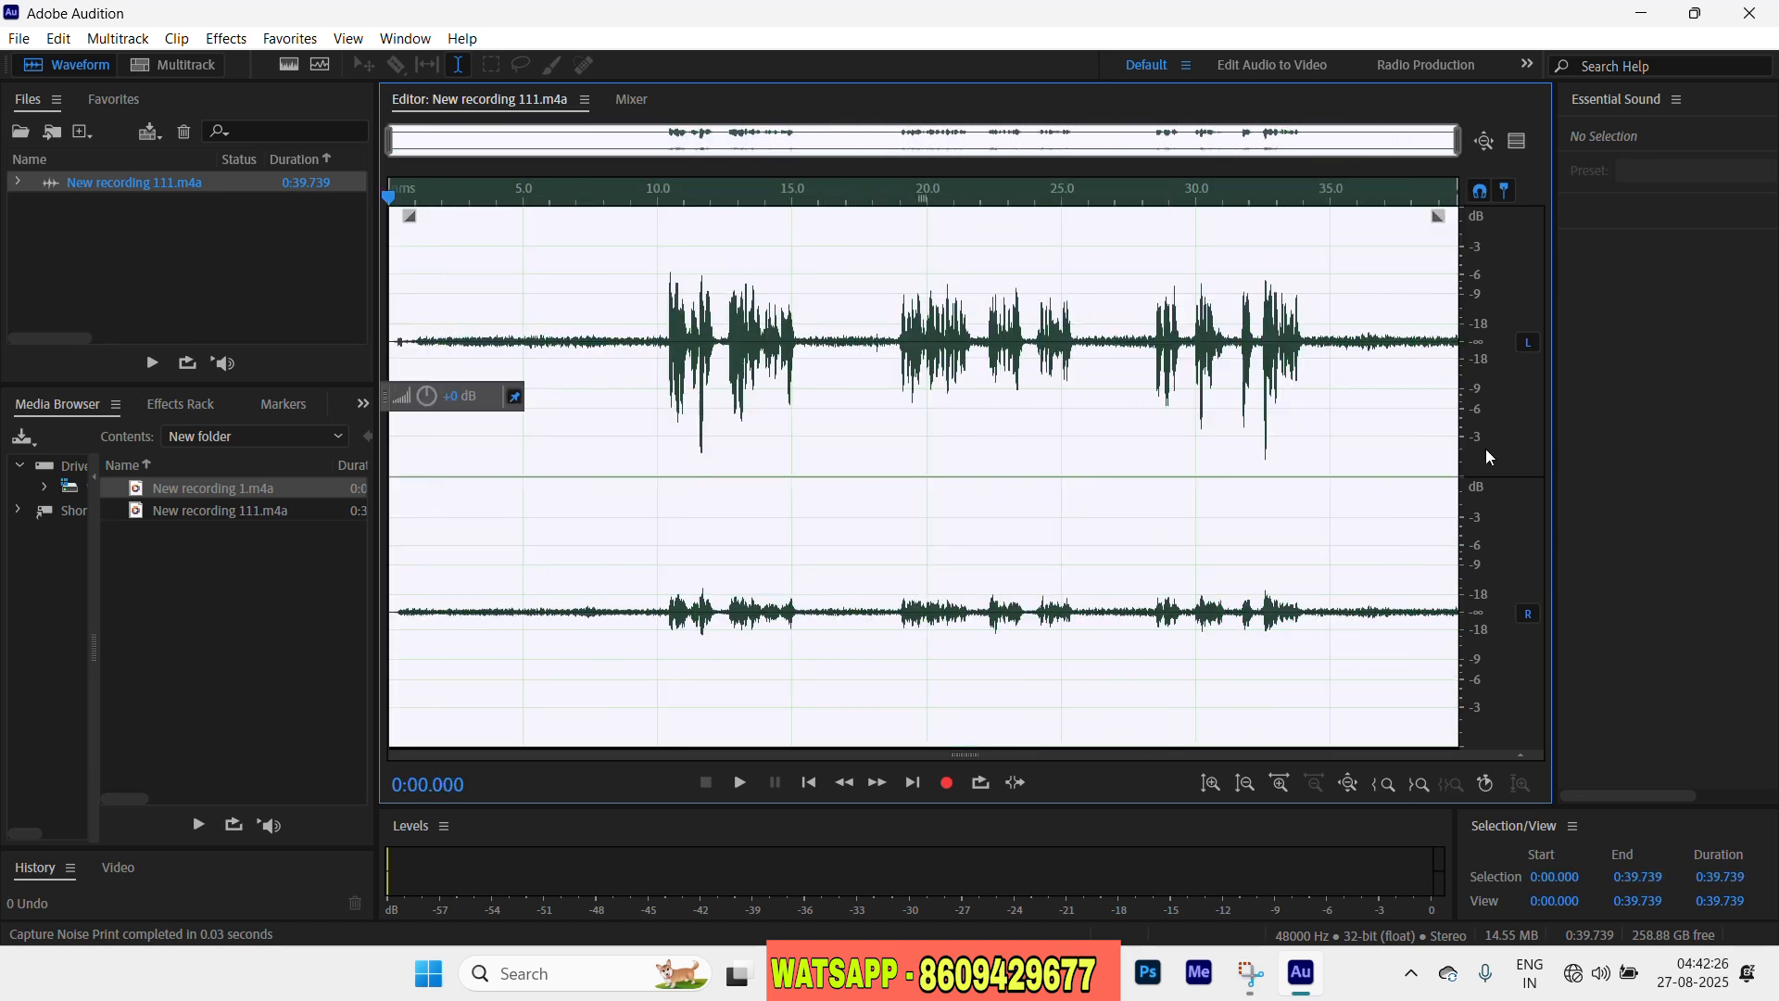
pyautogui.click(732, 231)
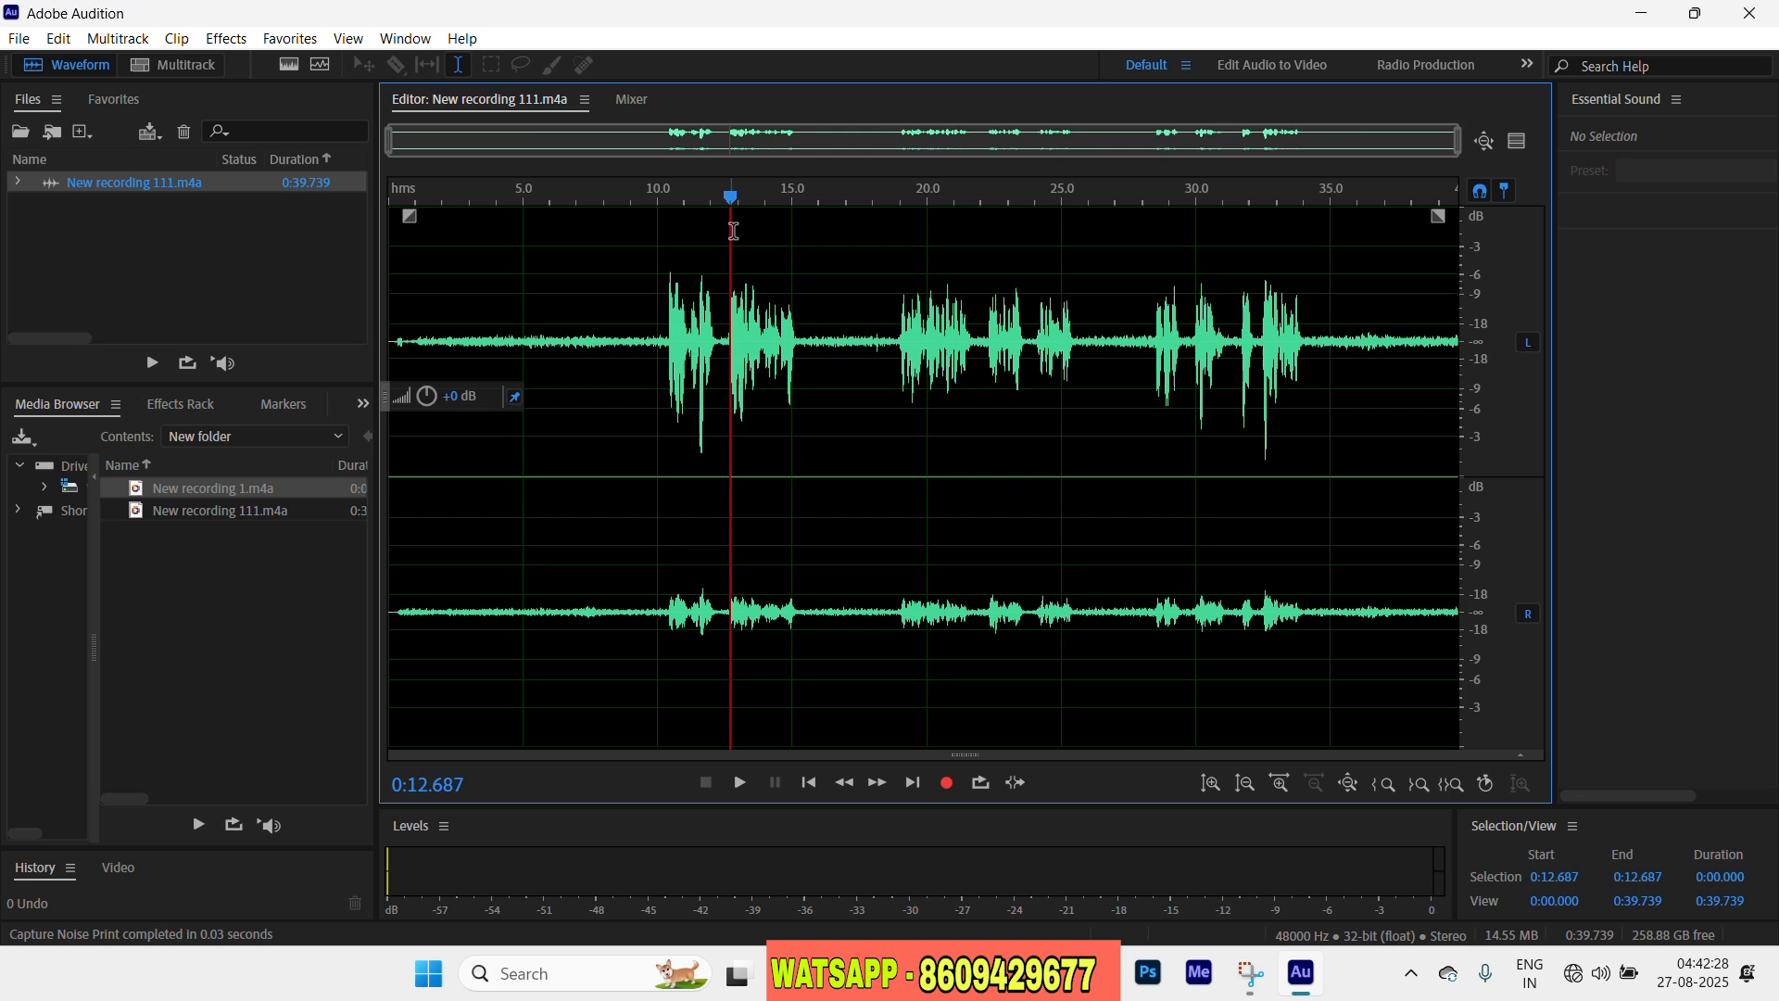
pyautogui.click(824, 426)
pyautogui.hotkey('ctrl', 'a')
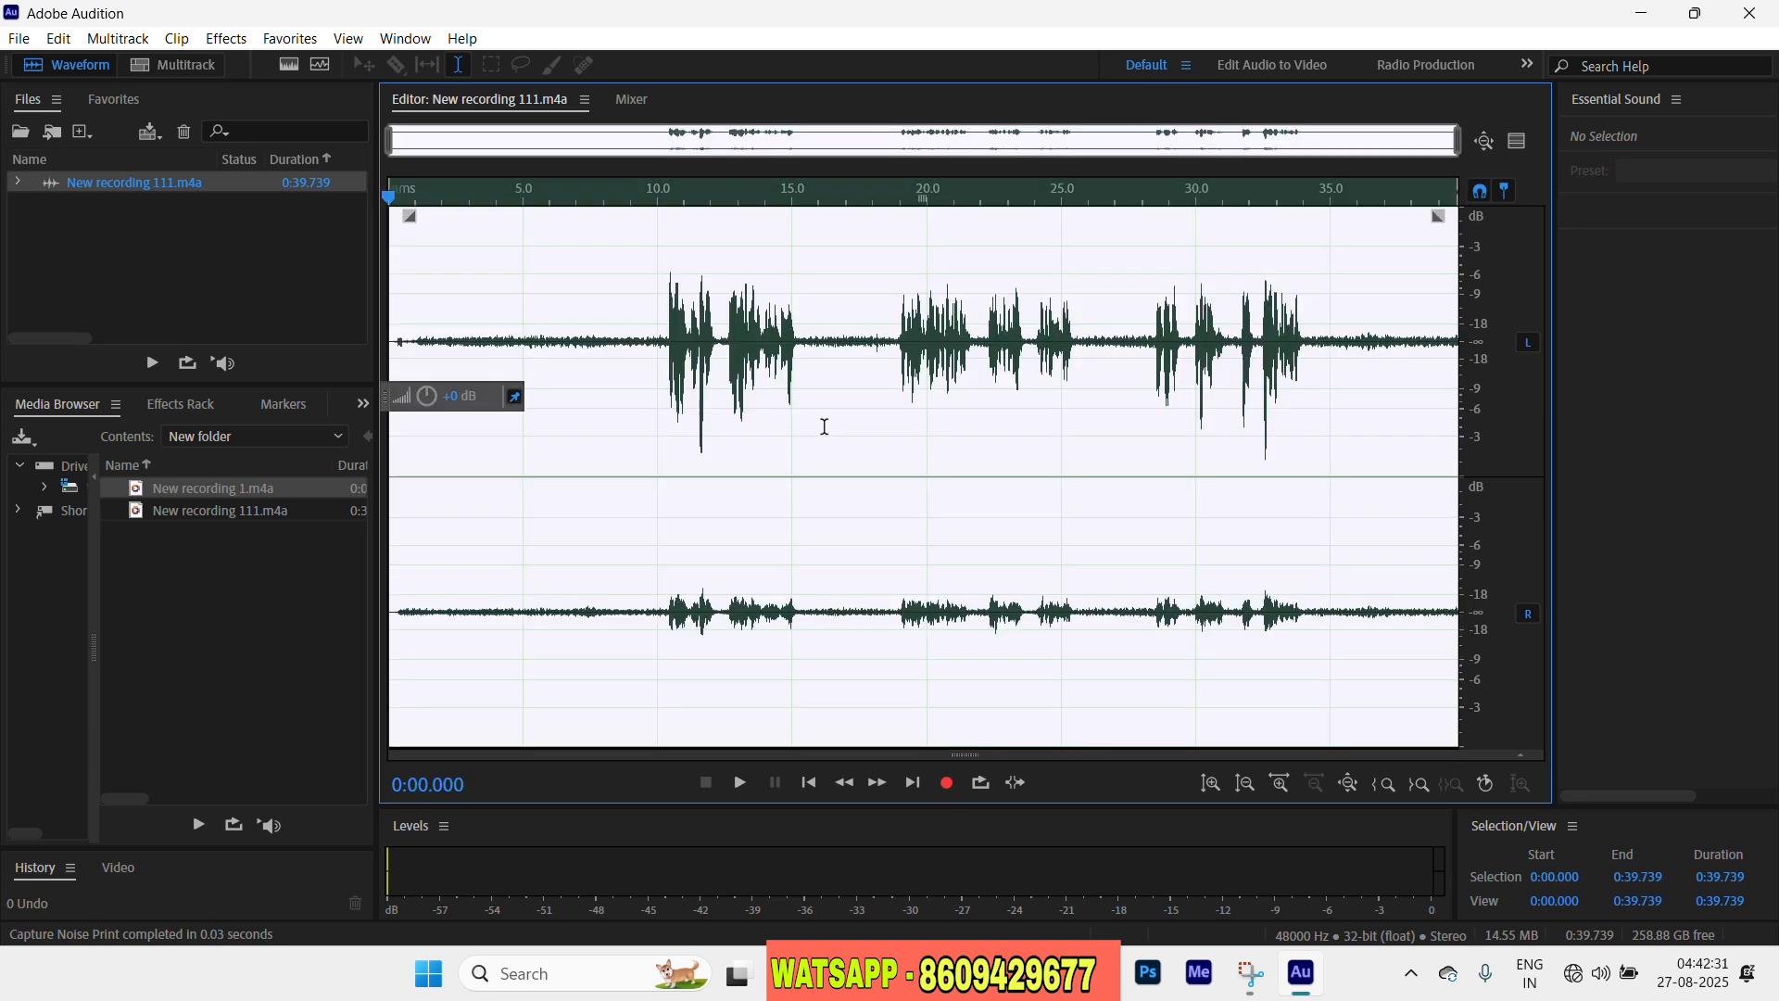
pyautogui.click(214, 41)
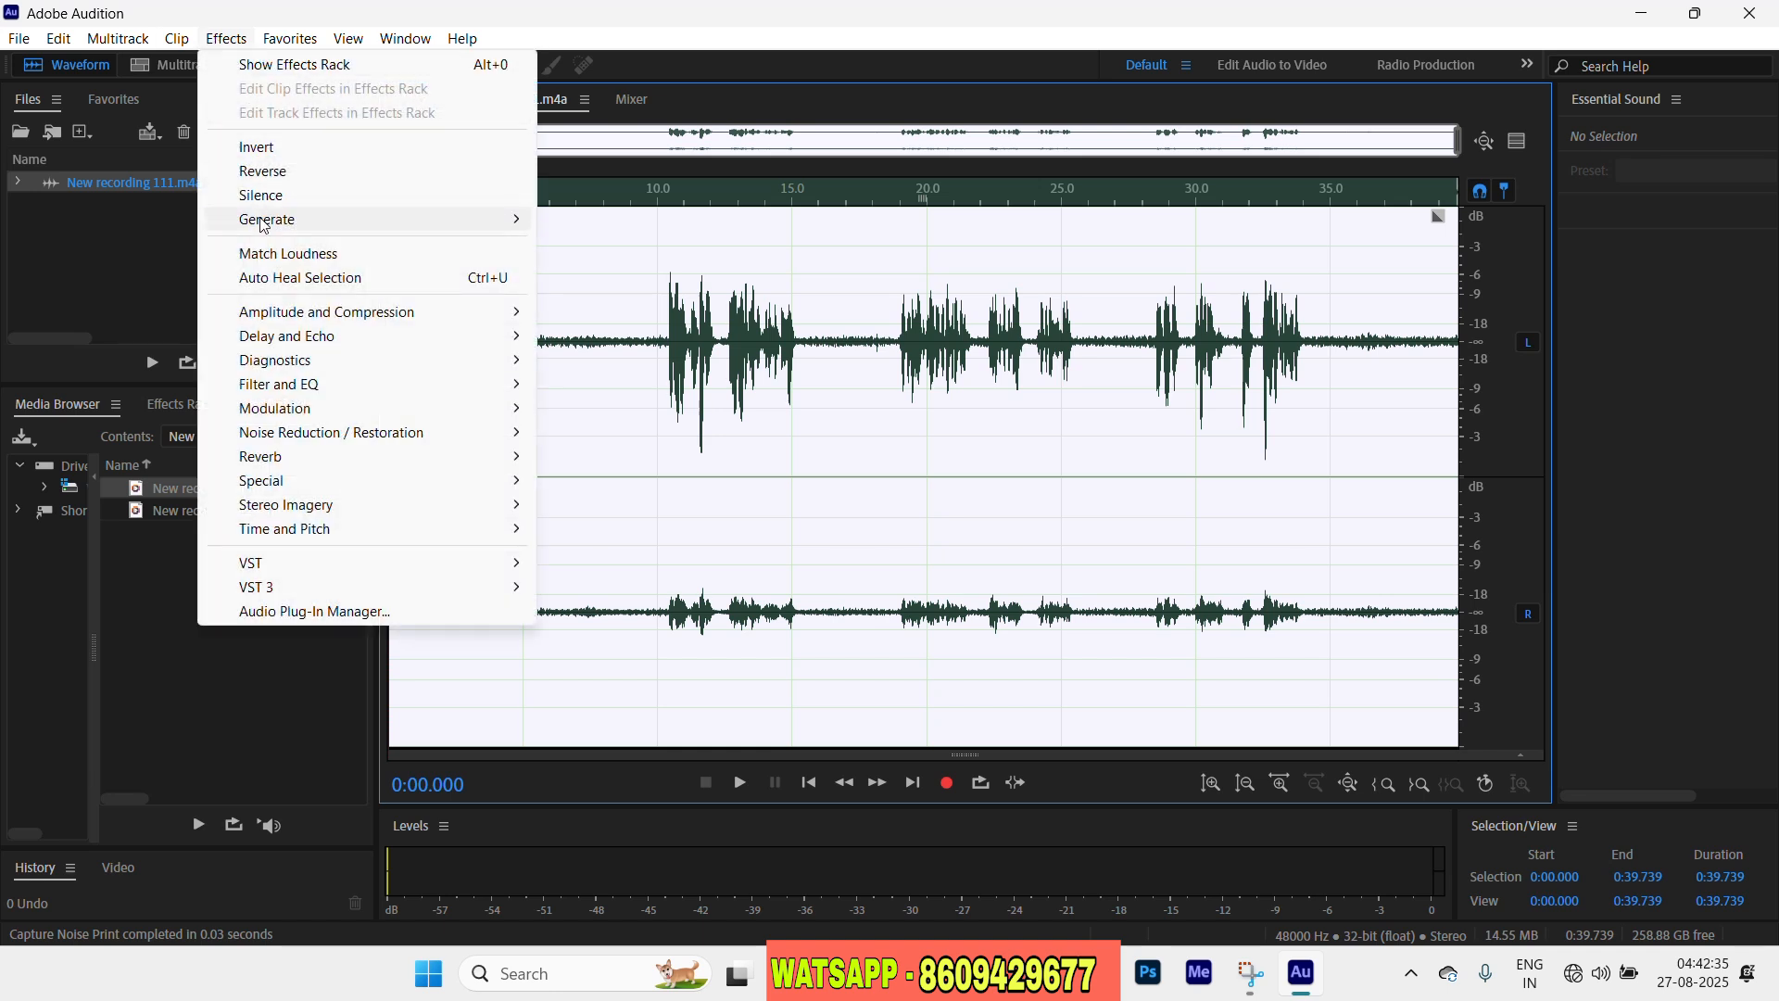
pyautogui.moveTo(281, 439)
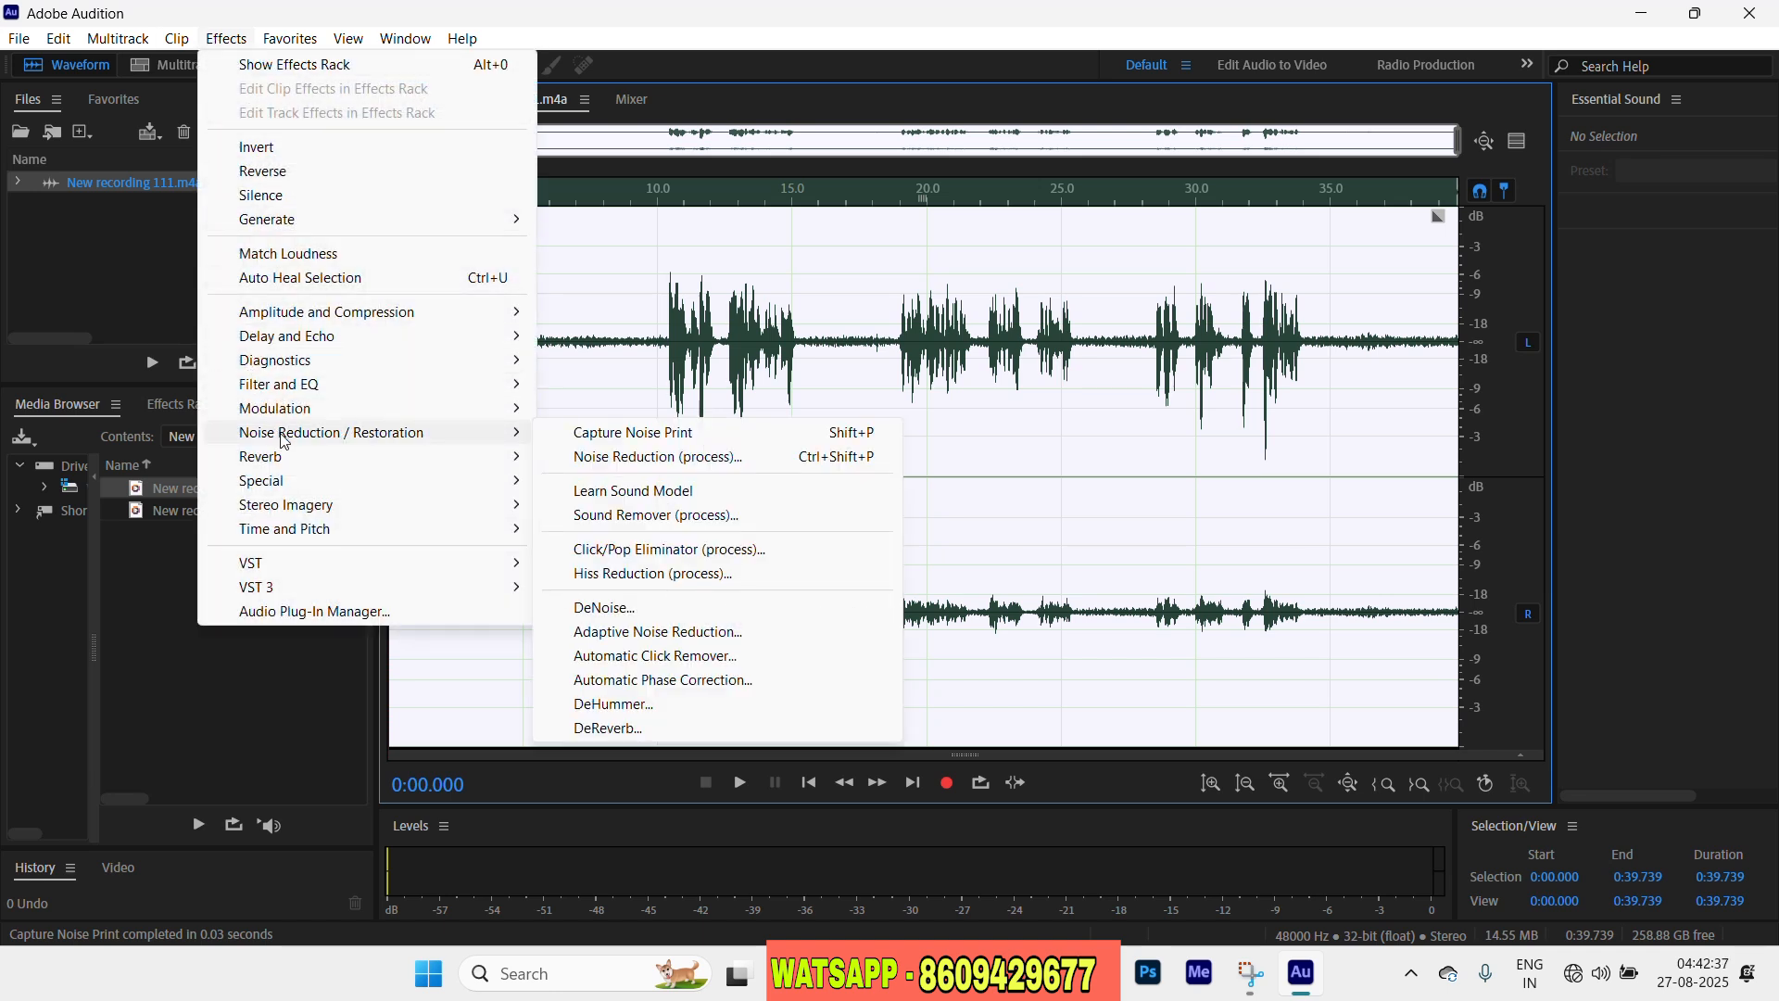
pyautogui.click(635, 463)
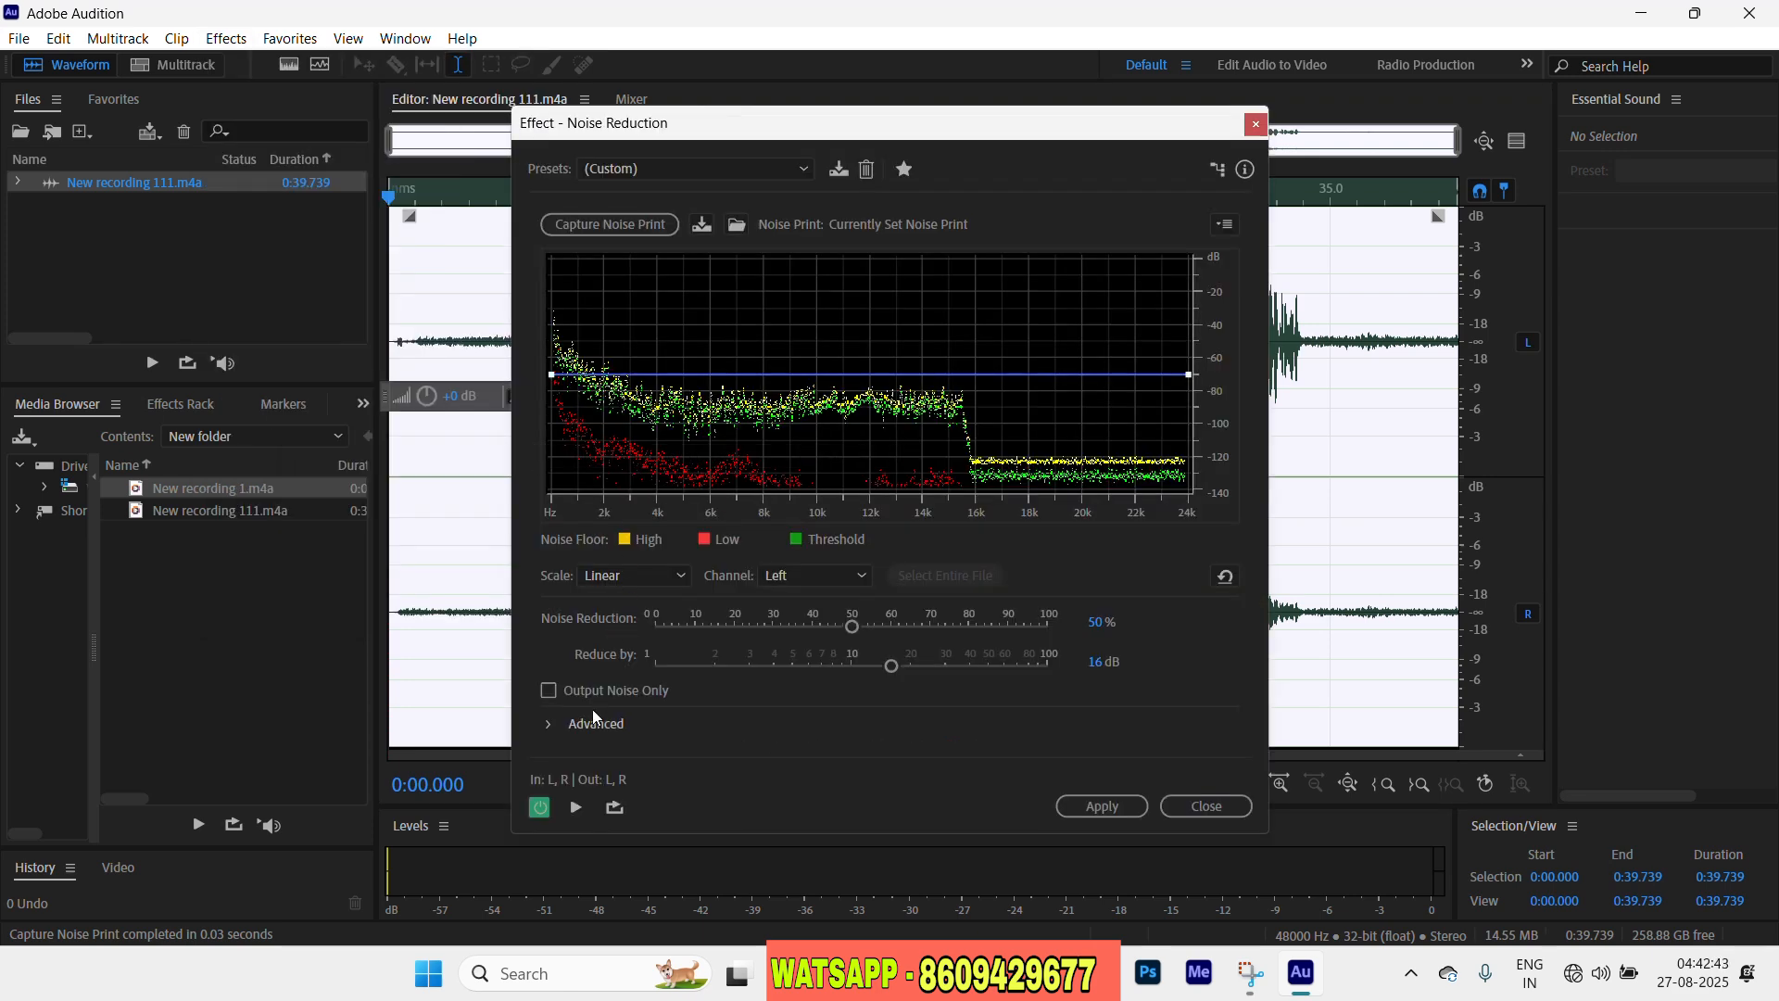
# - Preview the Noise Reduction effect with Output Noise Only enabled, and stop playback near 0:24.4
pyautogui.click(549, 694)
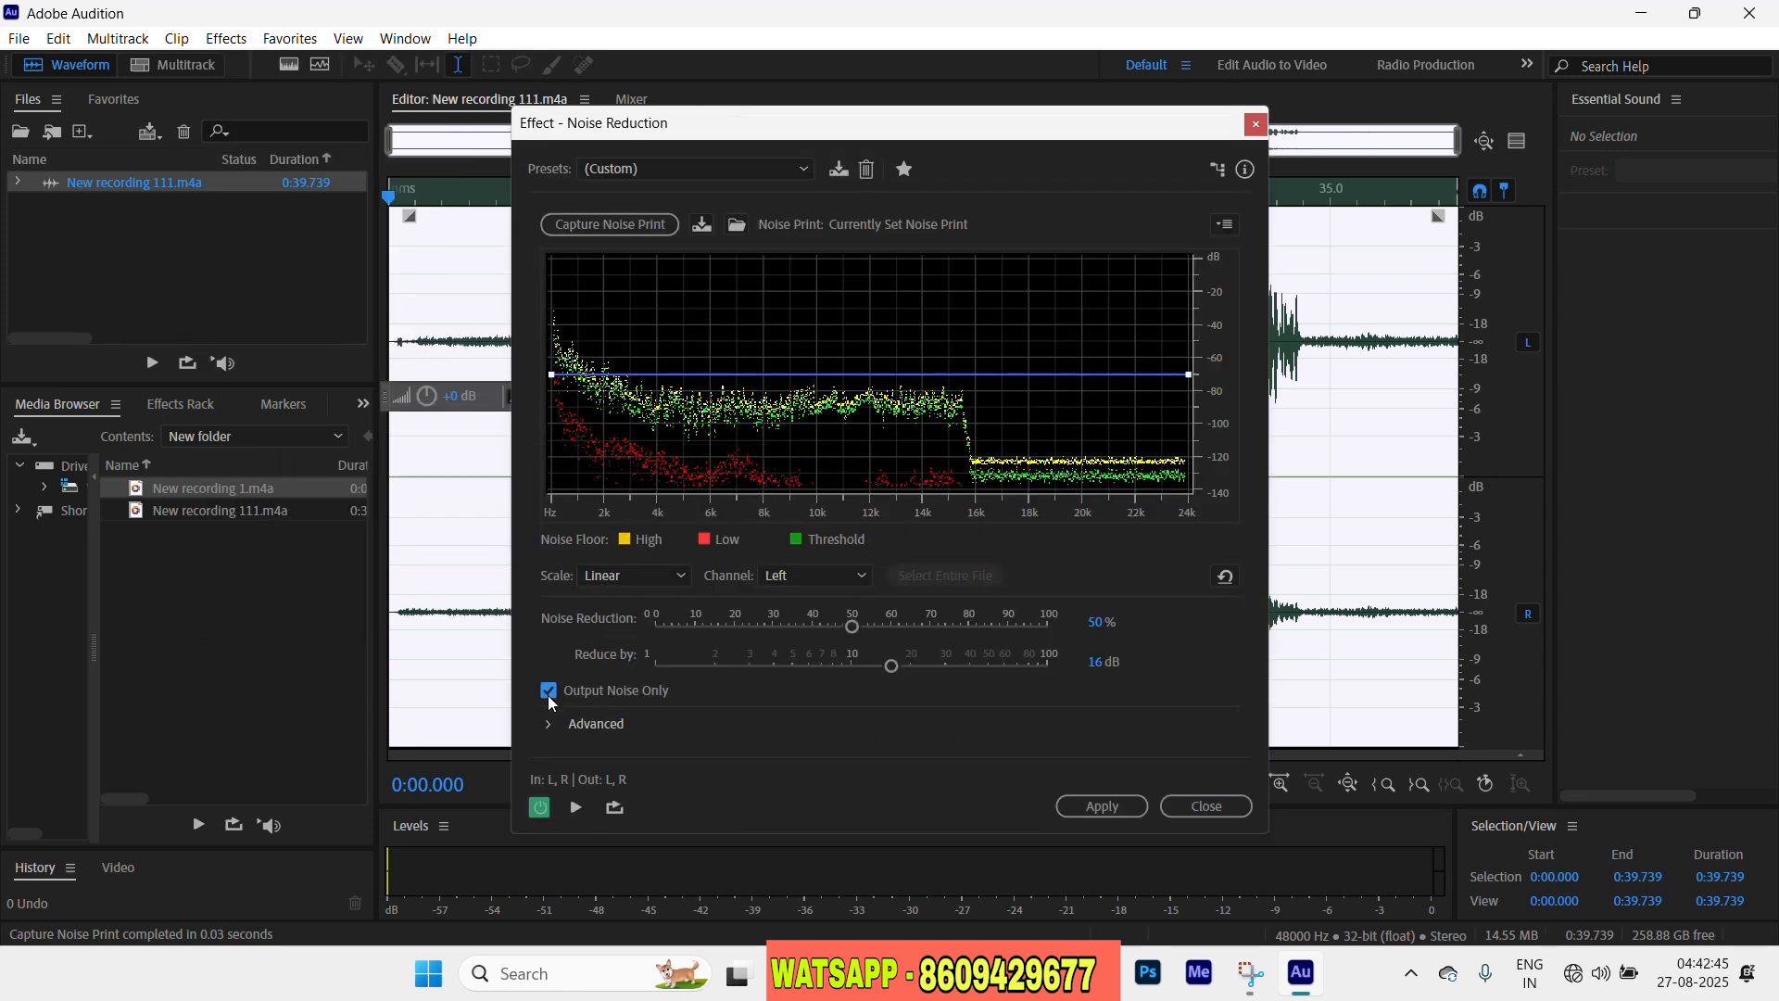
pyautogui.click(575, 809)
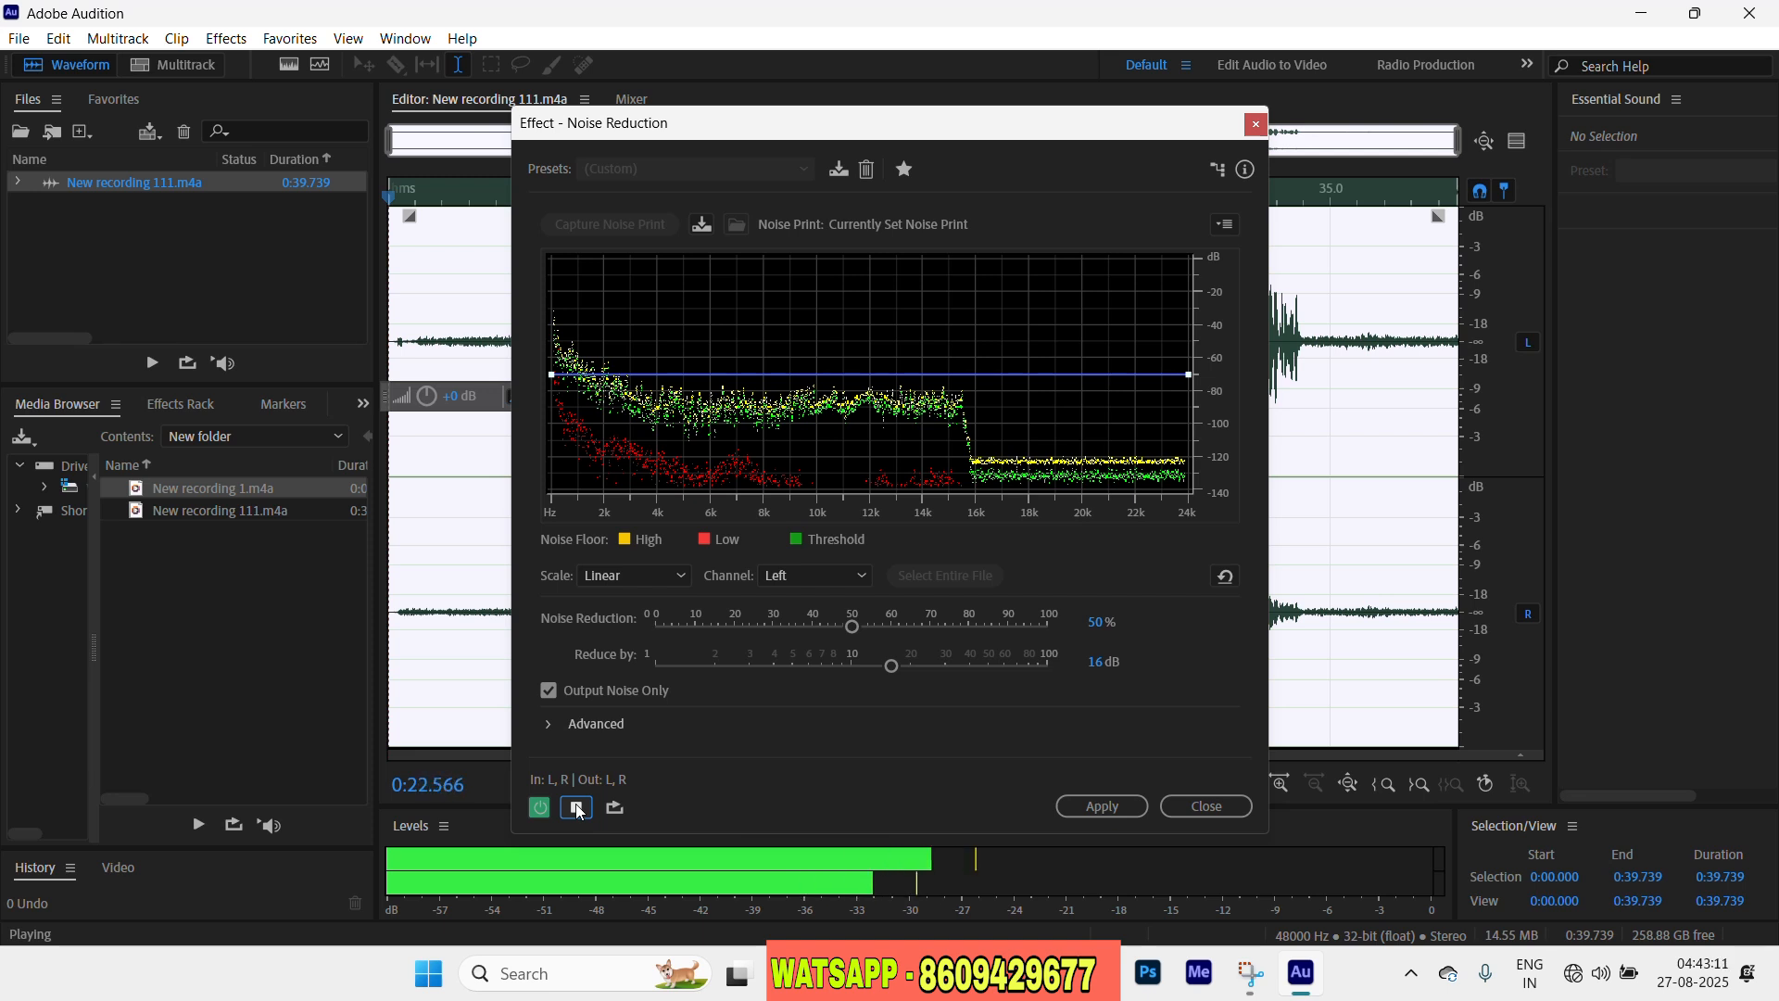
pyautogui.click(576, 807)
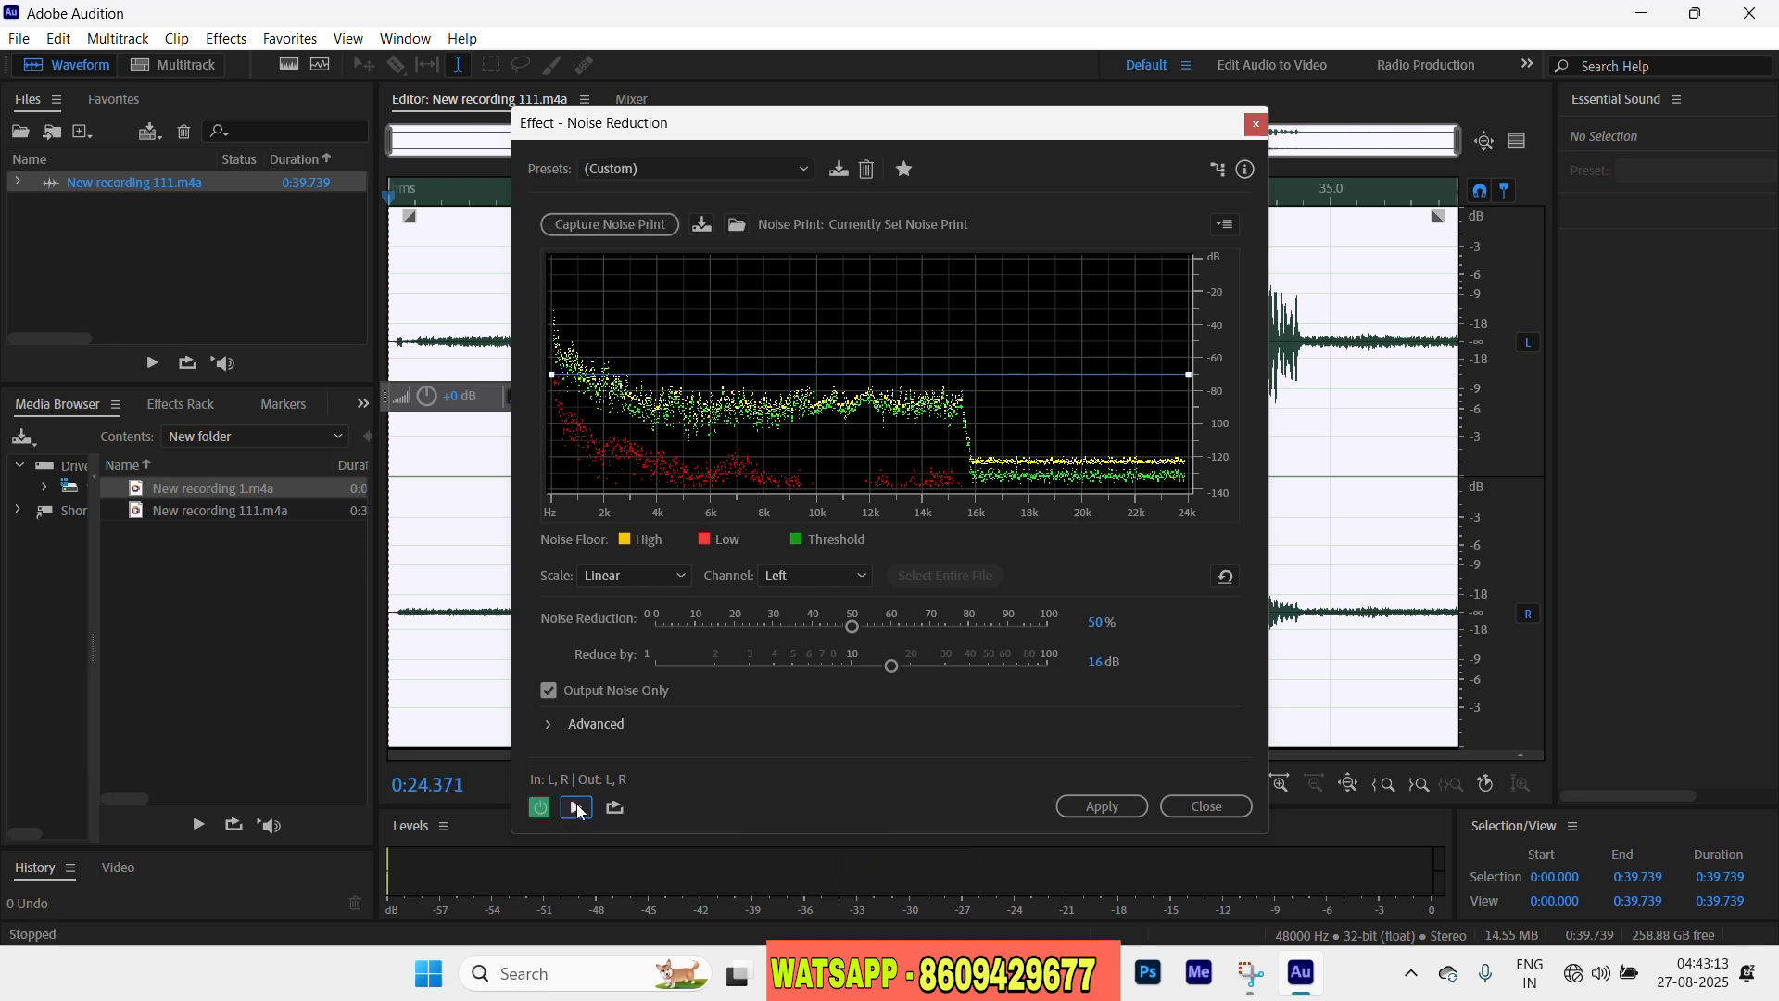
# - Disable Output Noise Only and apply the Noise Reduction effect to the whole recording
pyautogui.click(548, 691)
pyautogui.click(548, 690)
pyautogui.click(548, 691)
pyautogui.click(1103, 807)
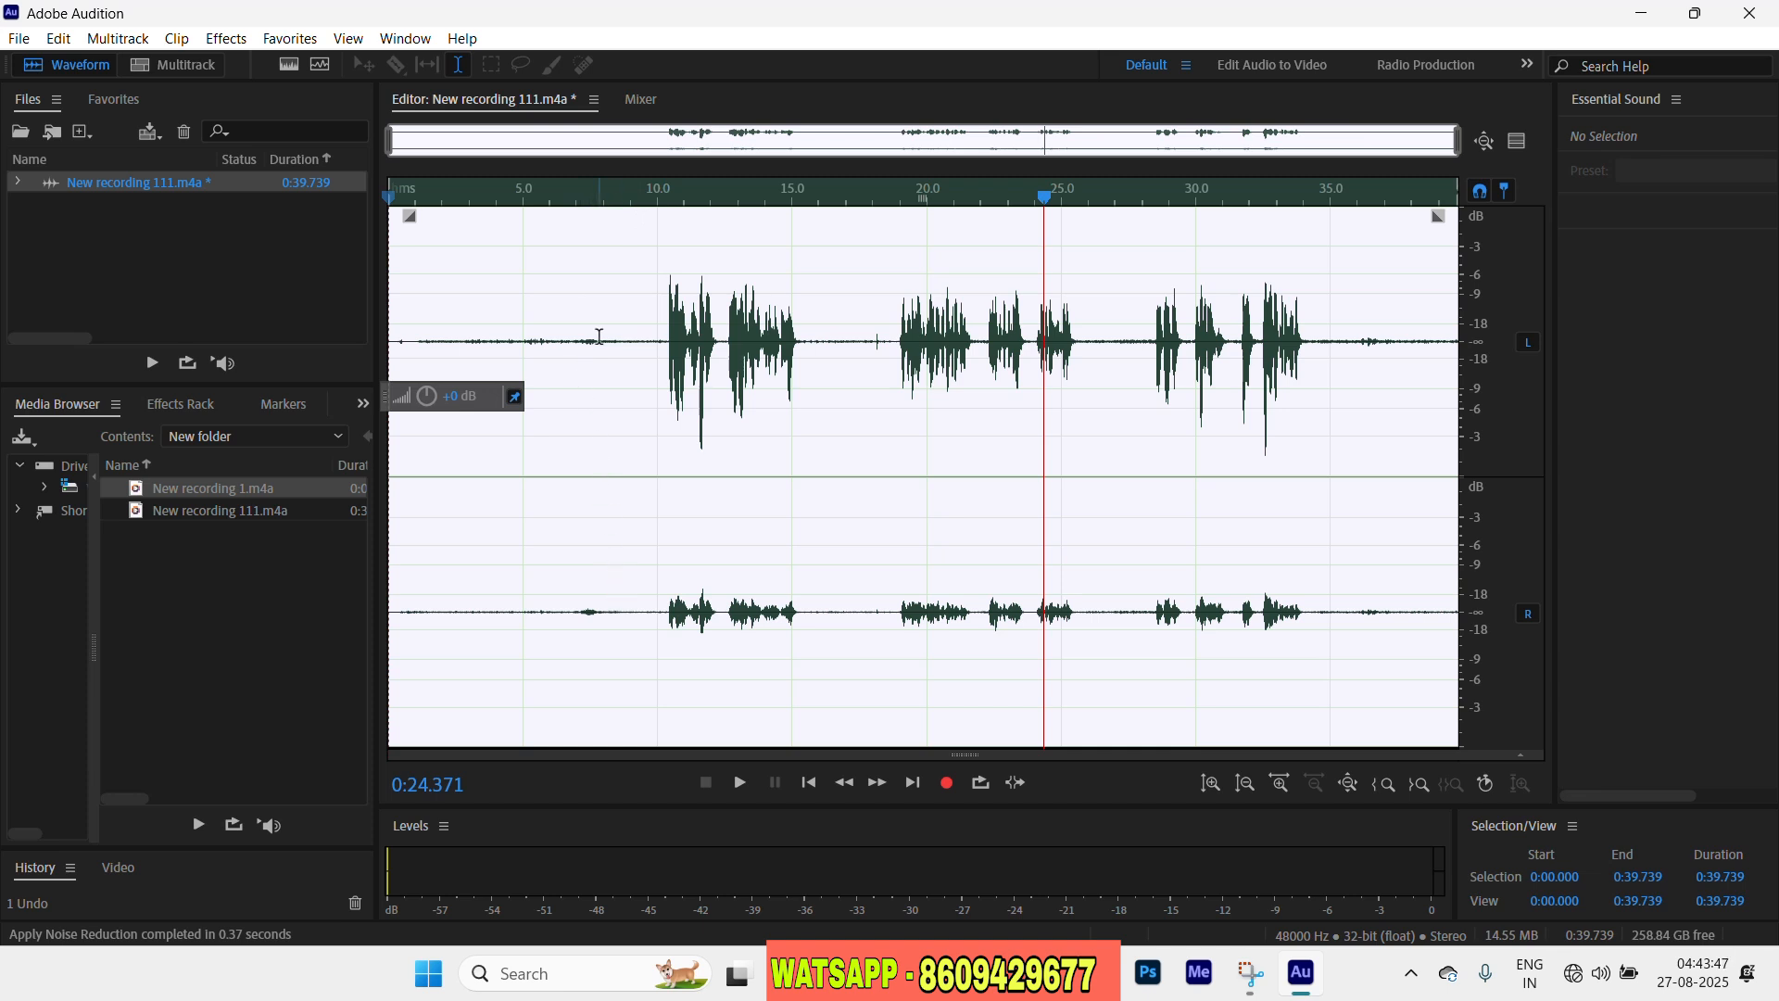
# - Delete the speech-free opening of the recording, from 0:00.000 to 0:08.472
pyautogui.moveTo(616, 341); pyautogui.dragTo(389, 358)
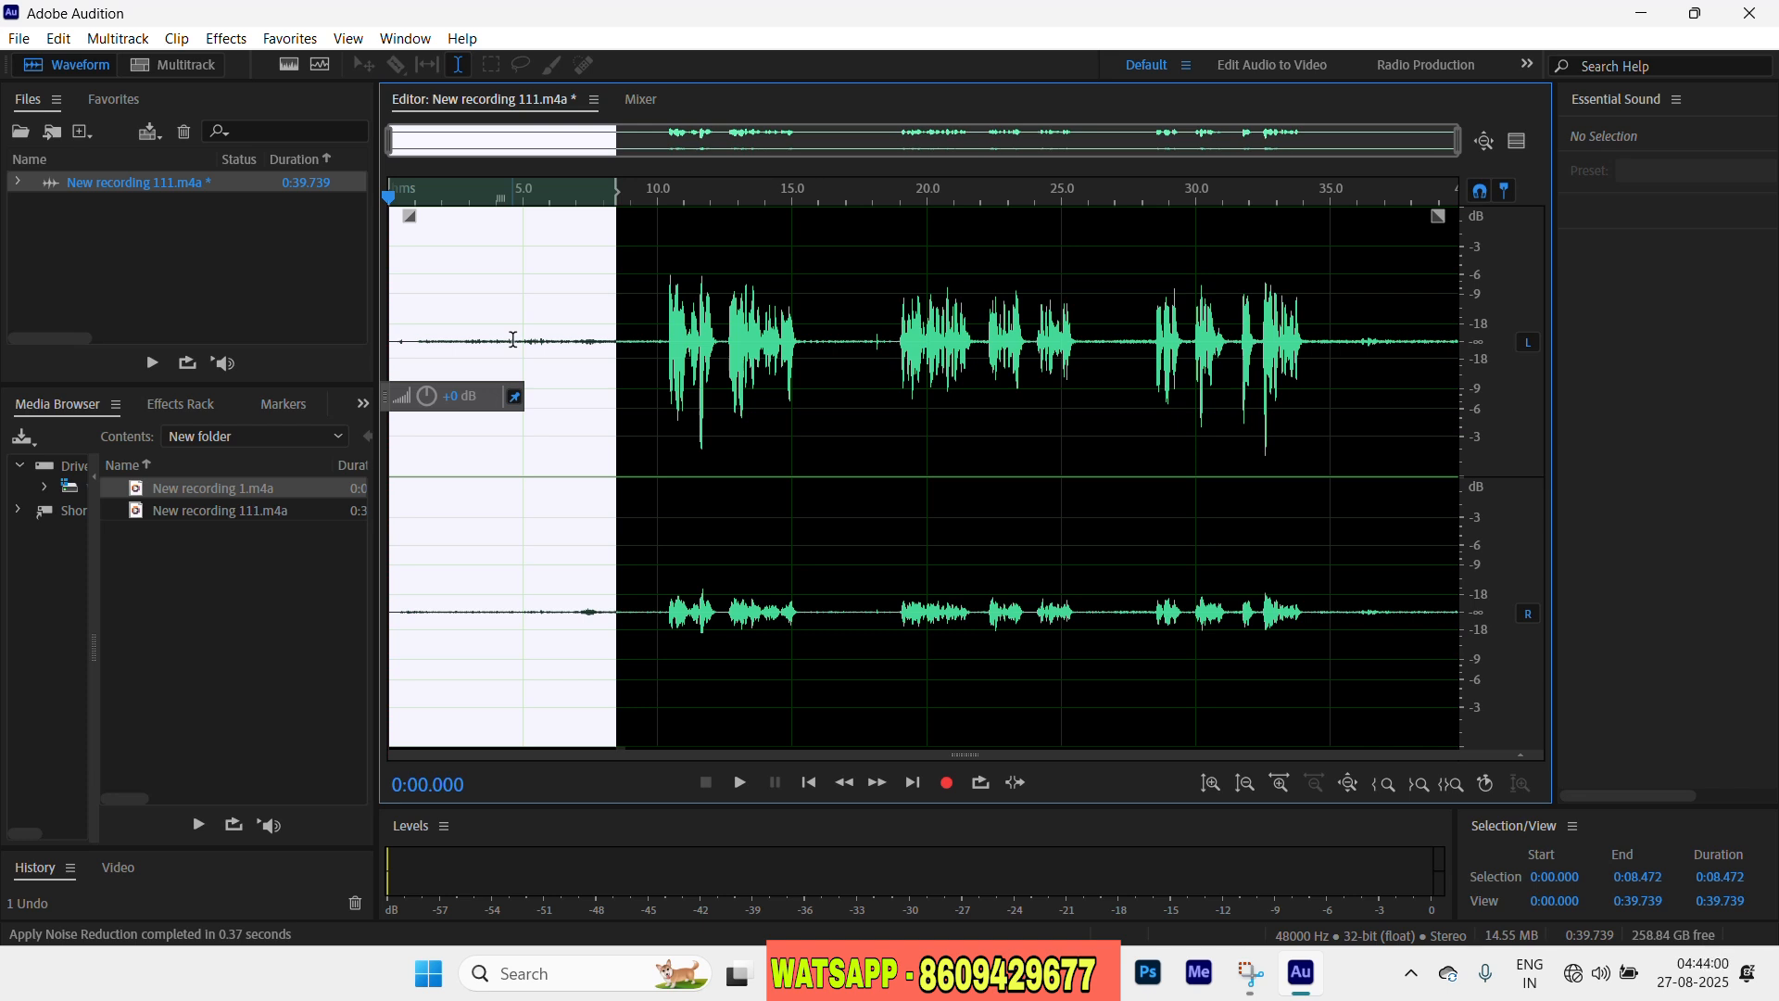
pyautogui.press('Delete')
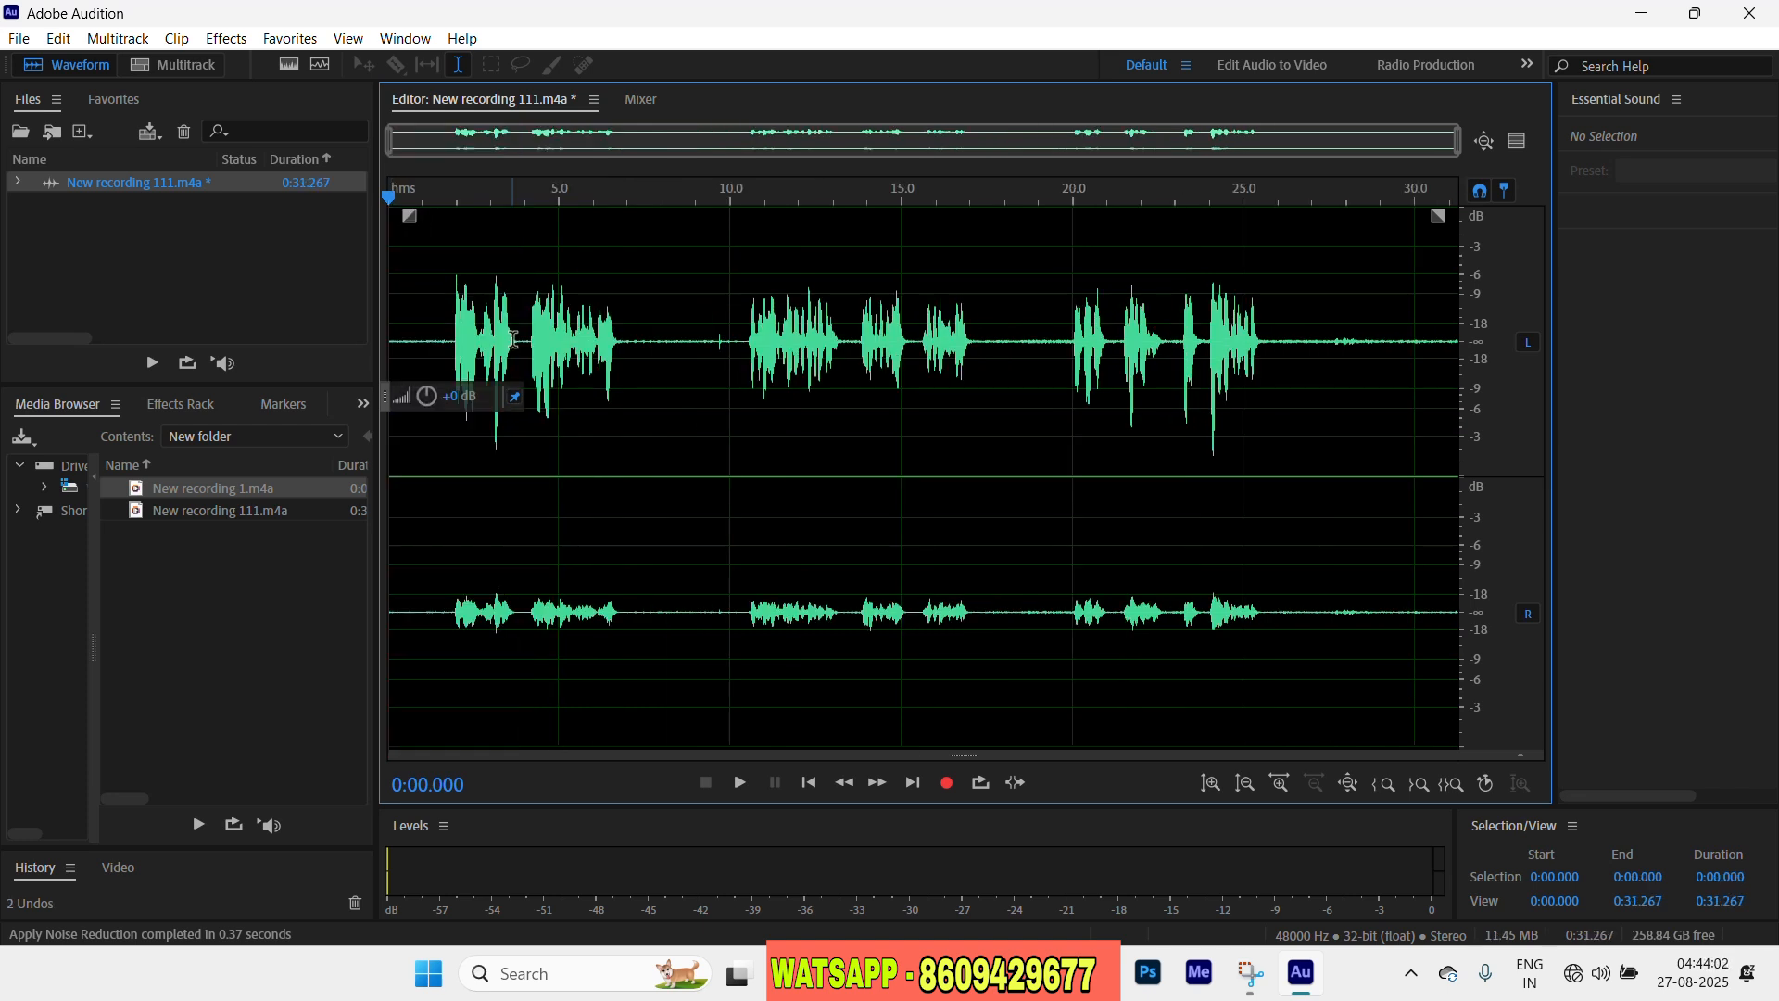
# - Delete the short noise click from 0:09.441 to 0:10.000 and the faint noise near the end from 0:26.487 to 0:28.747
pyautogui.click(730, 344)
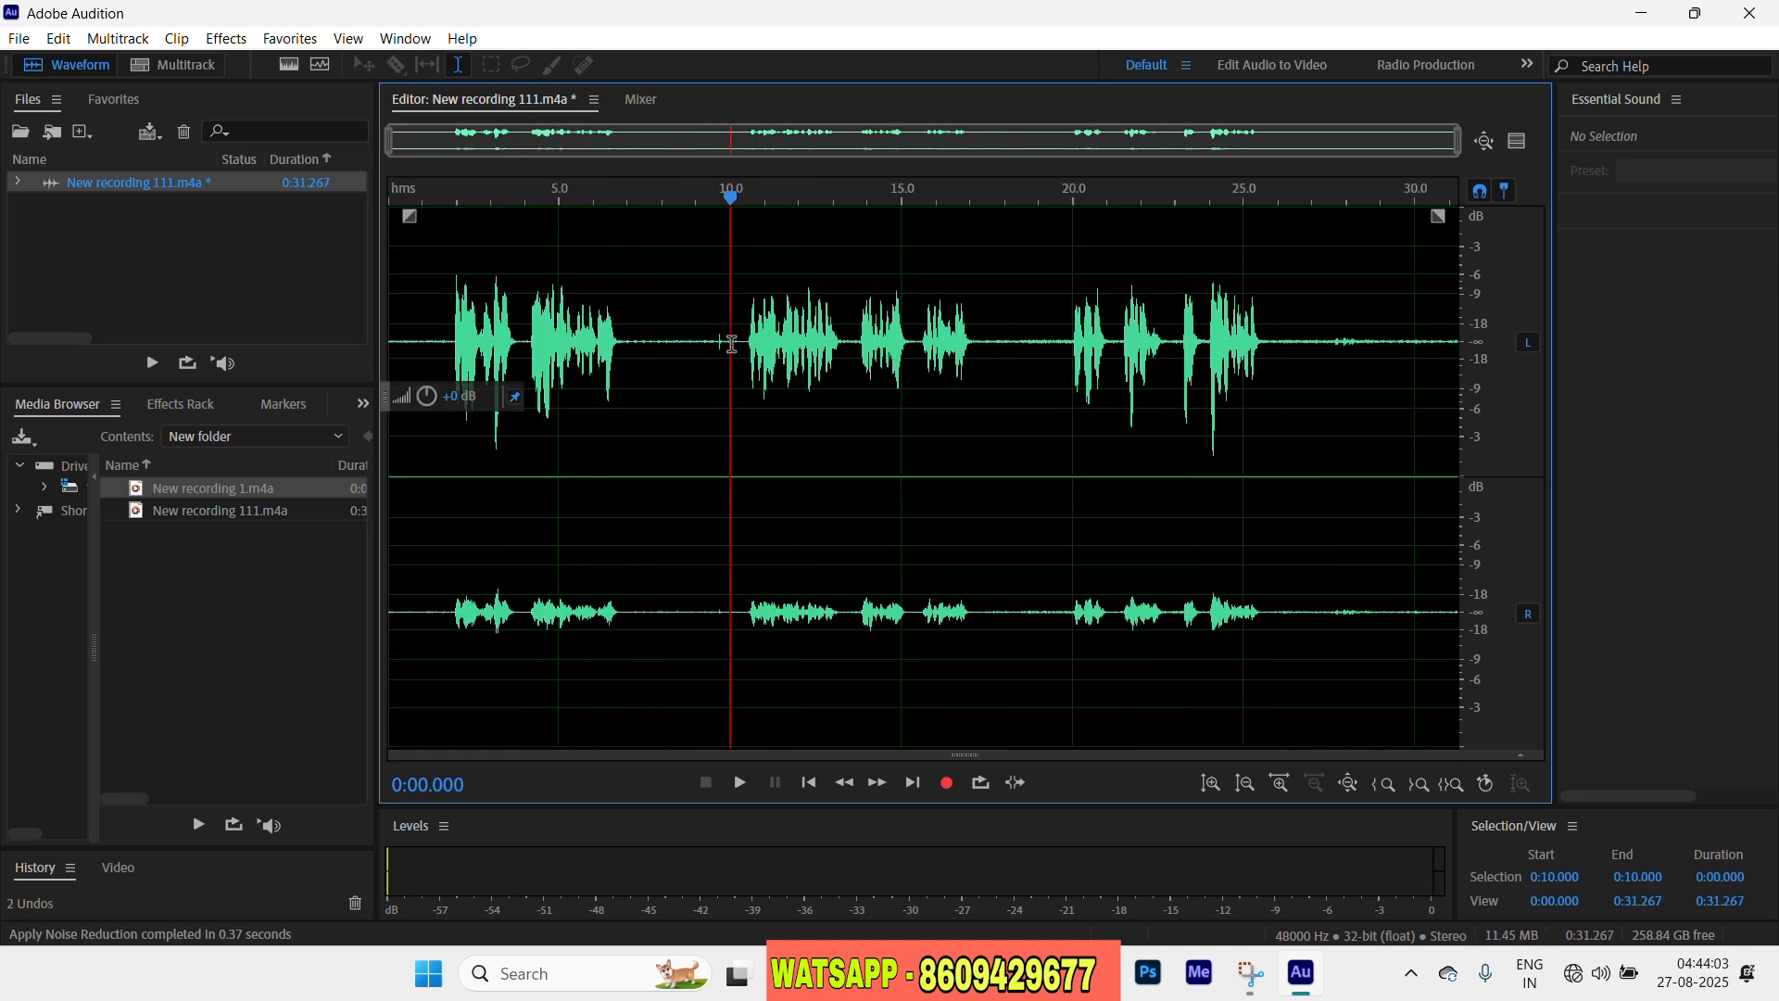
pyautogui.moveTo(722, 343); pyautogui.dragTo(711, 337)
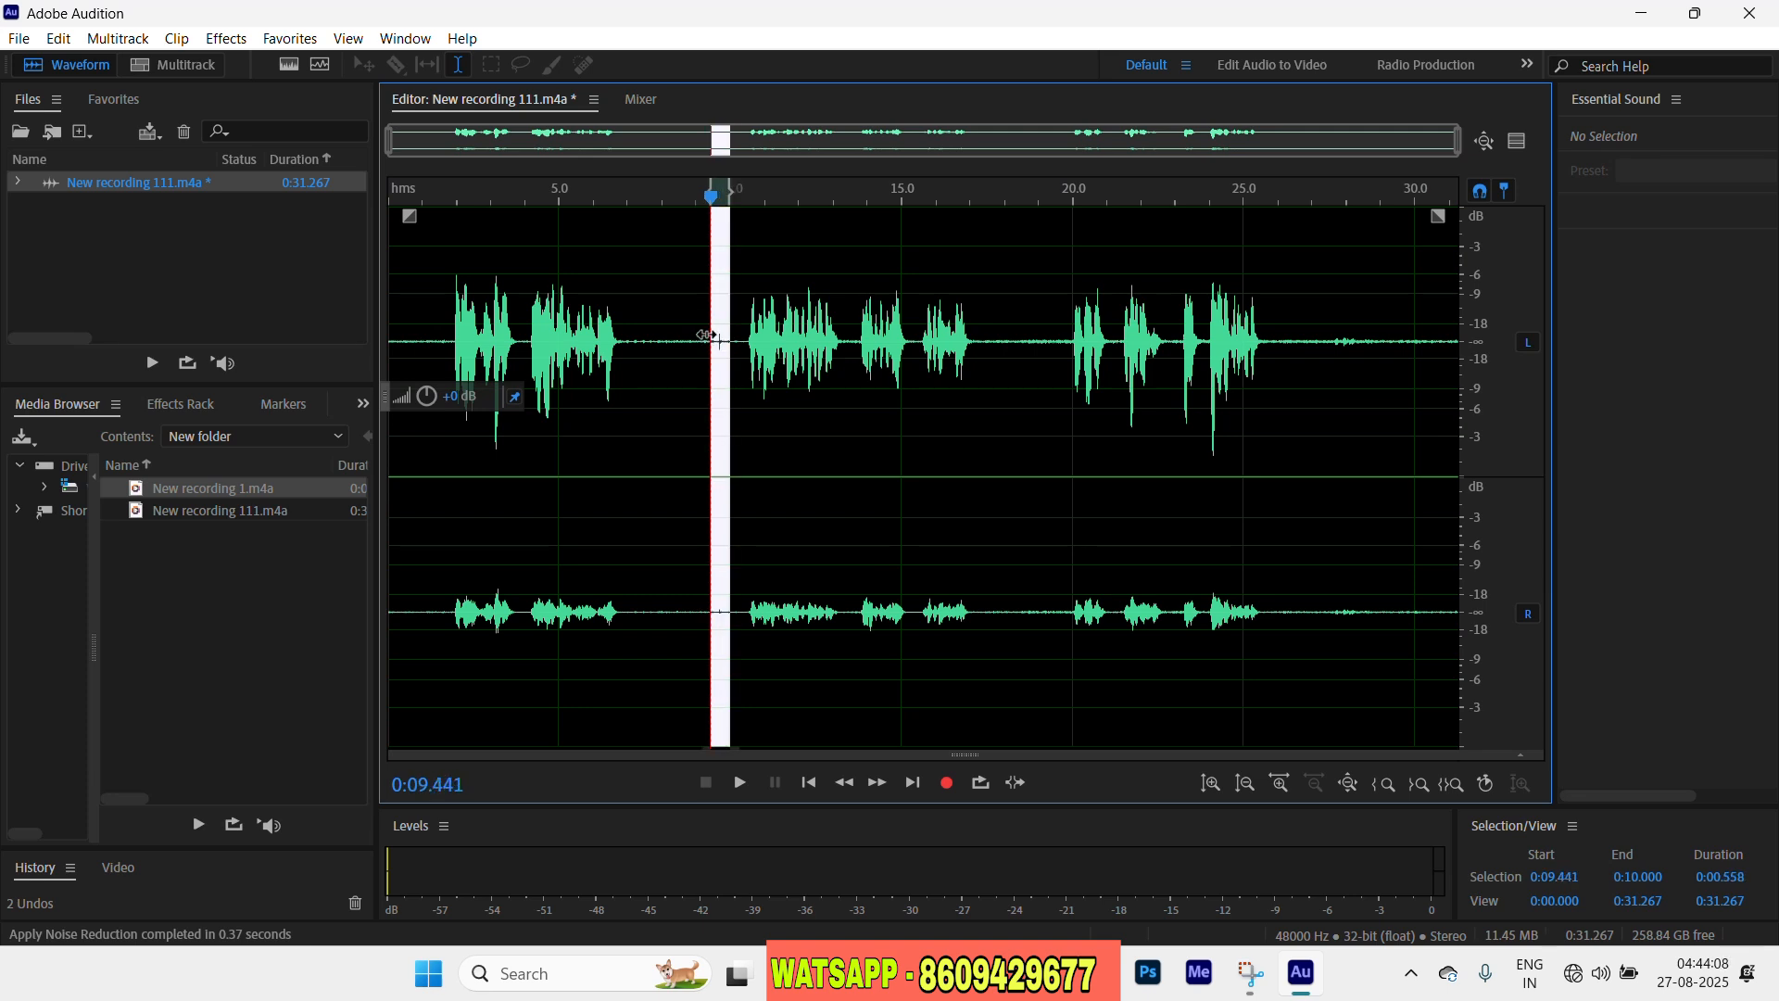
pyautogui.press('Delete')
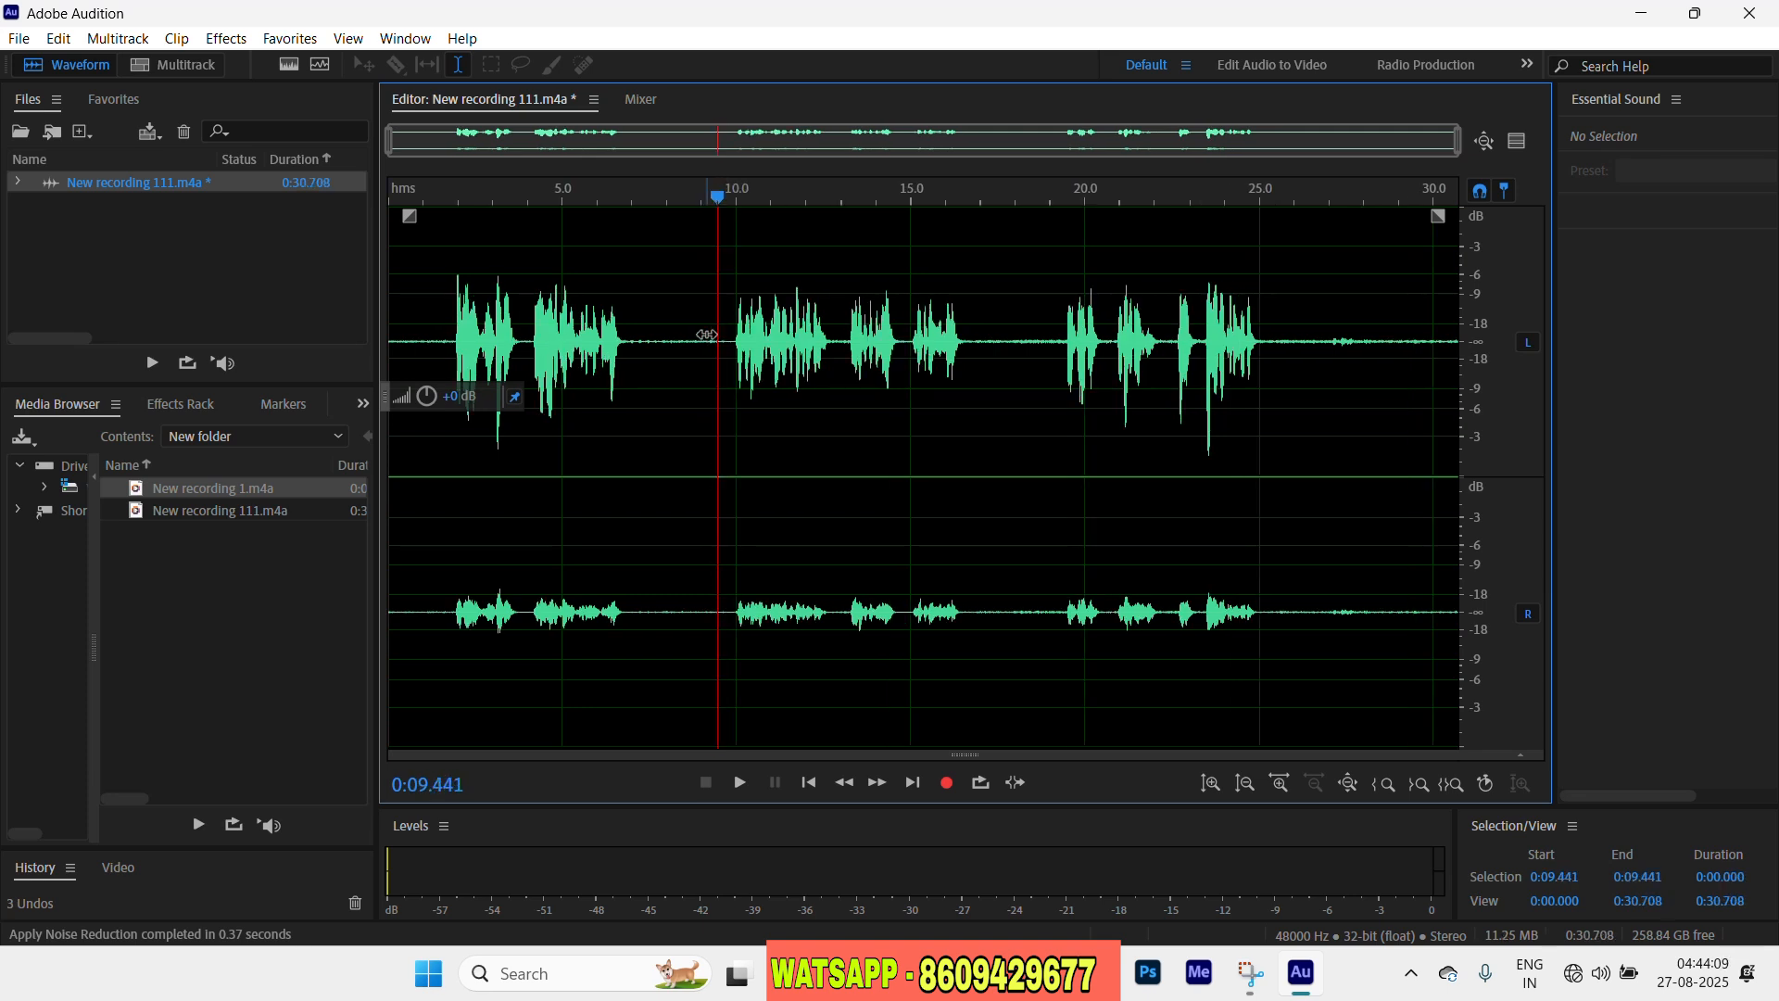
pyautogui.moveTo(1312, 332); pyautogui.dragTo(1390, 336)
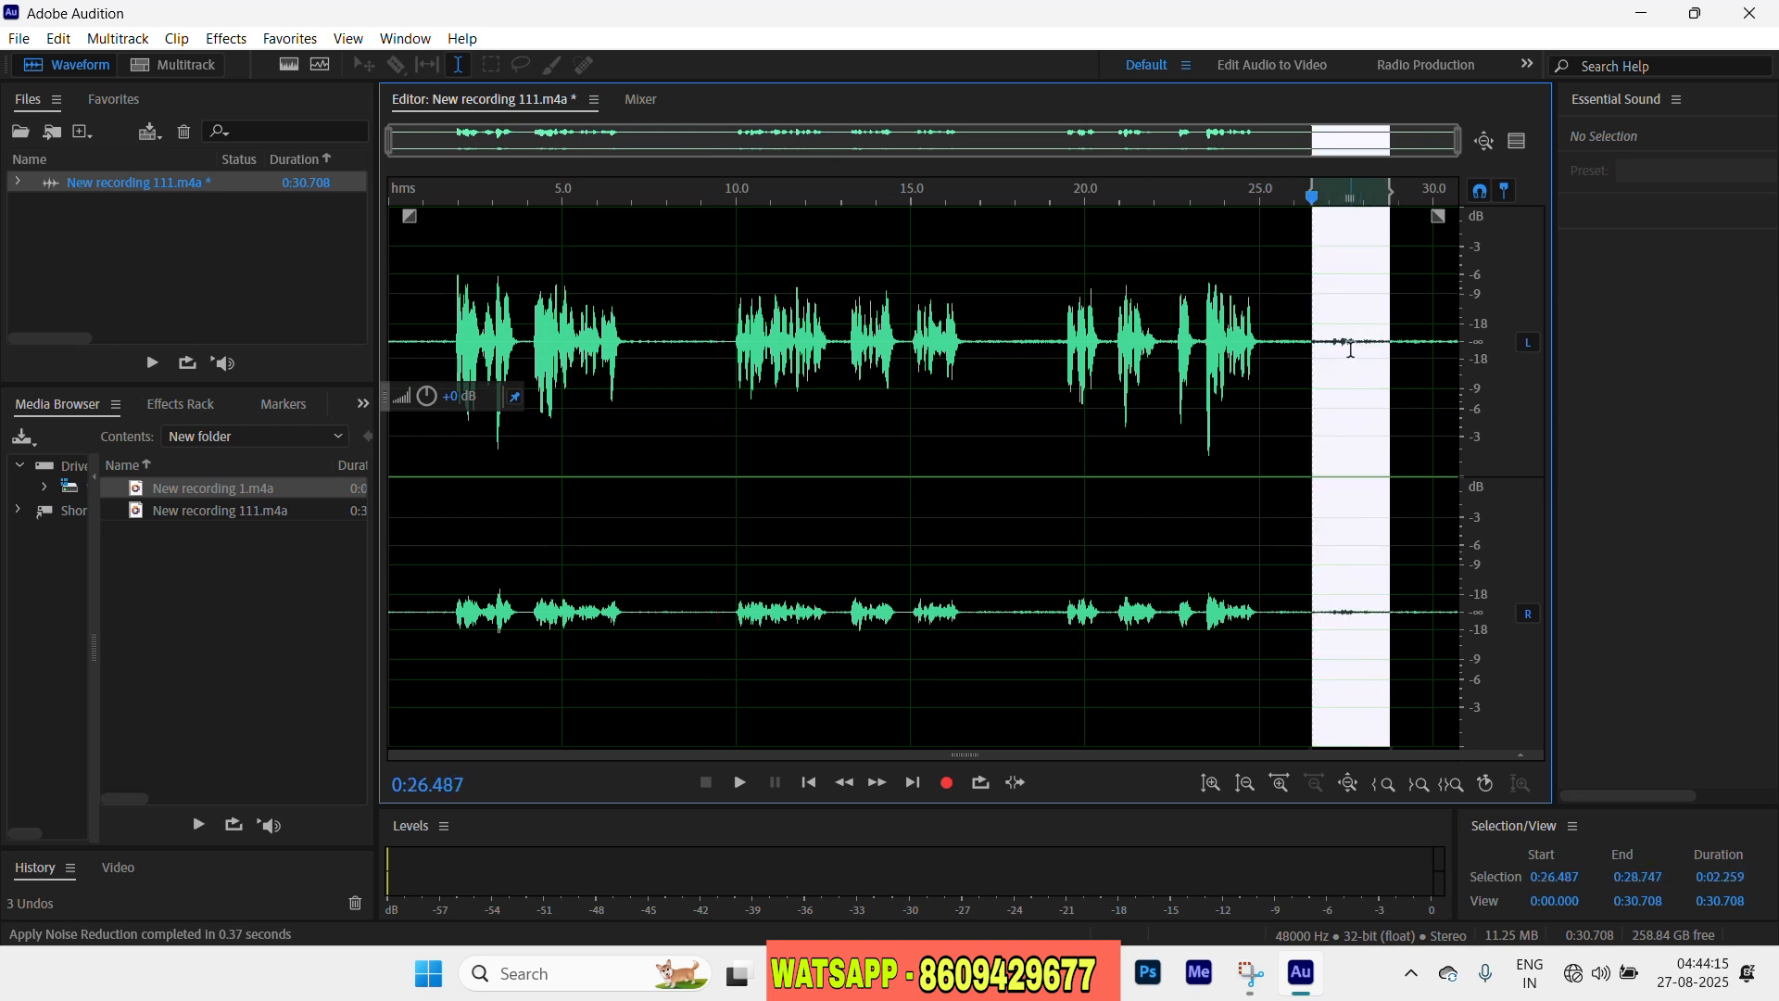
pyautogui.press('Delete')
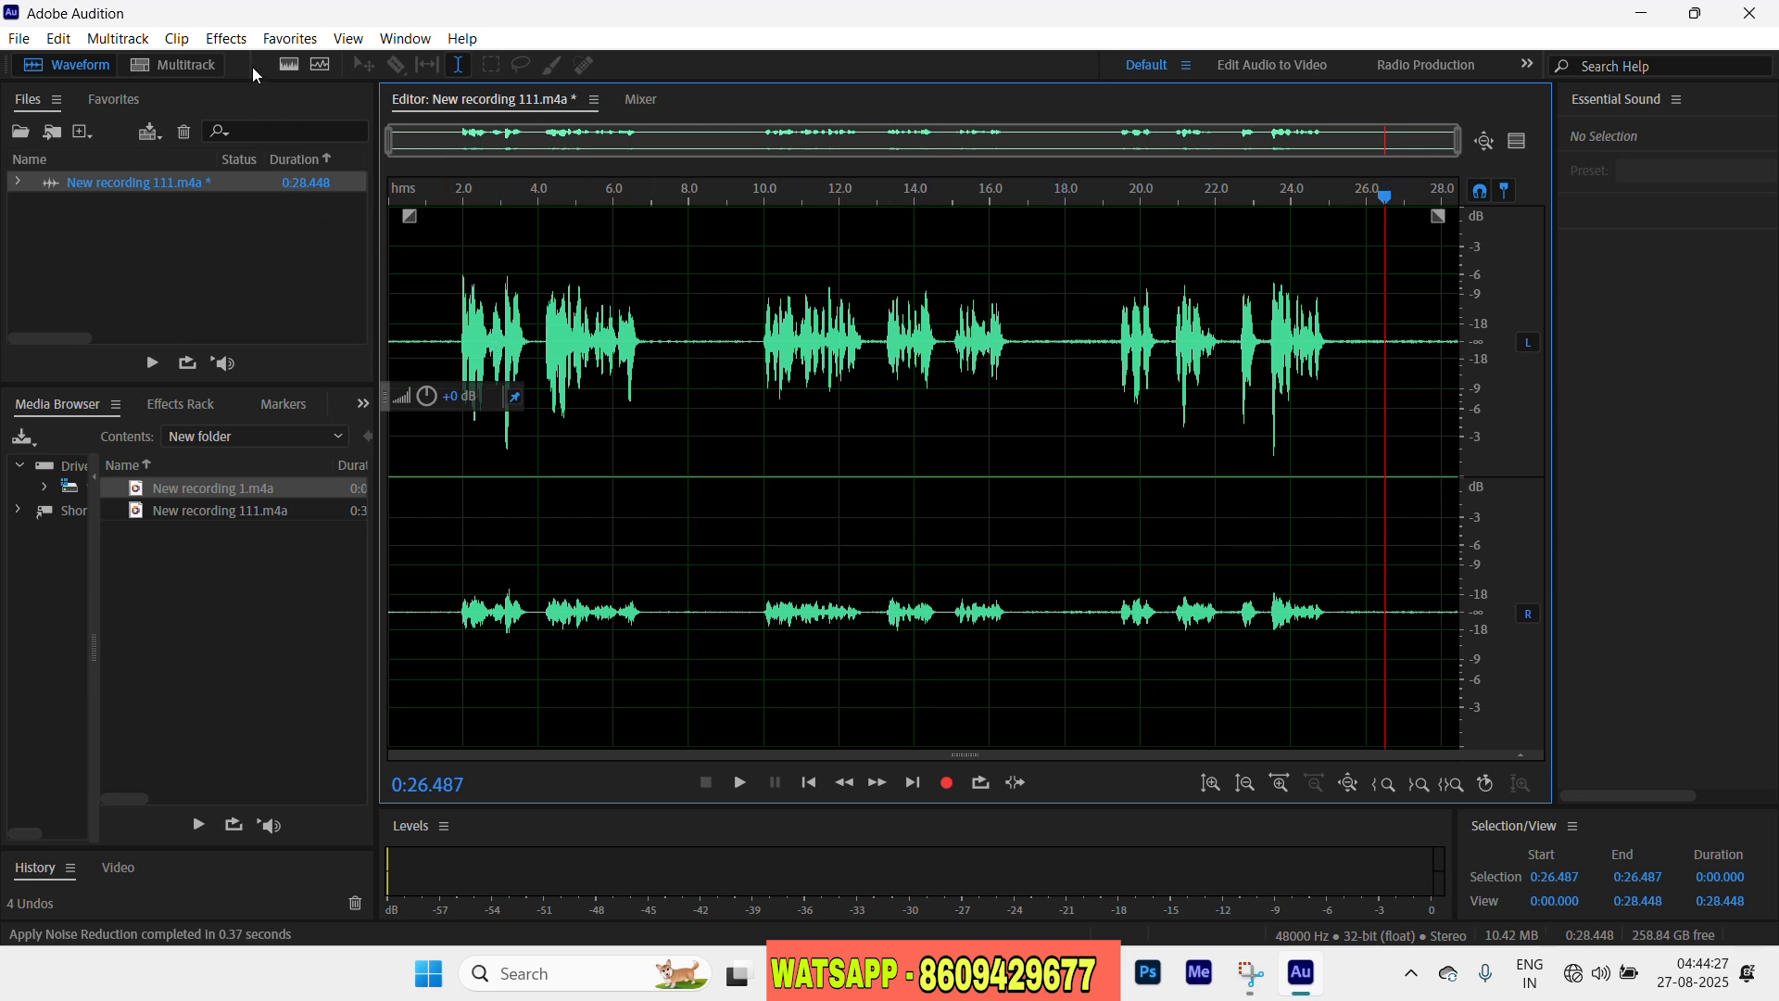
# - Open the Stretch and Pitch (process) effect and preview the recording with a pitch shift of -2.75 semitones
pyautogui.click(227, 39)
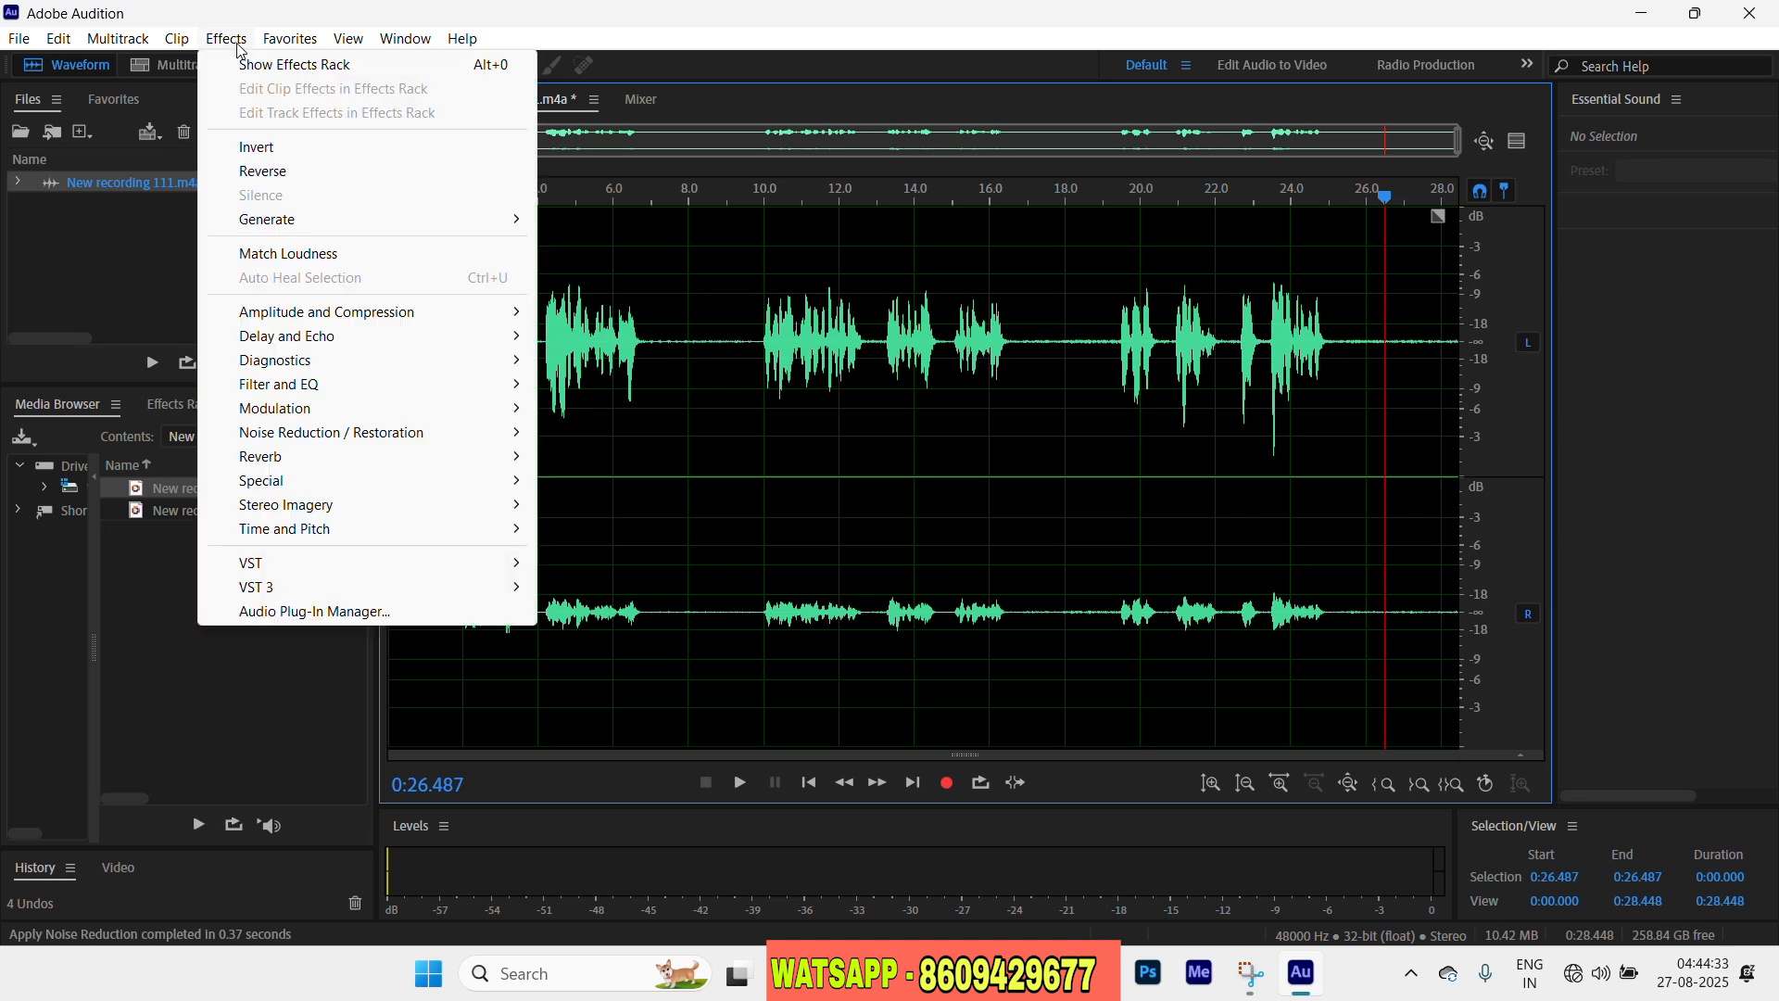
pyautogui.moveTo(319, 539)
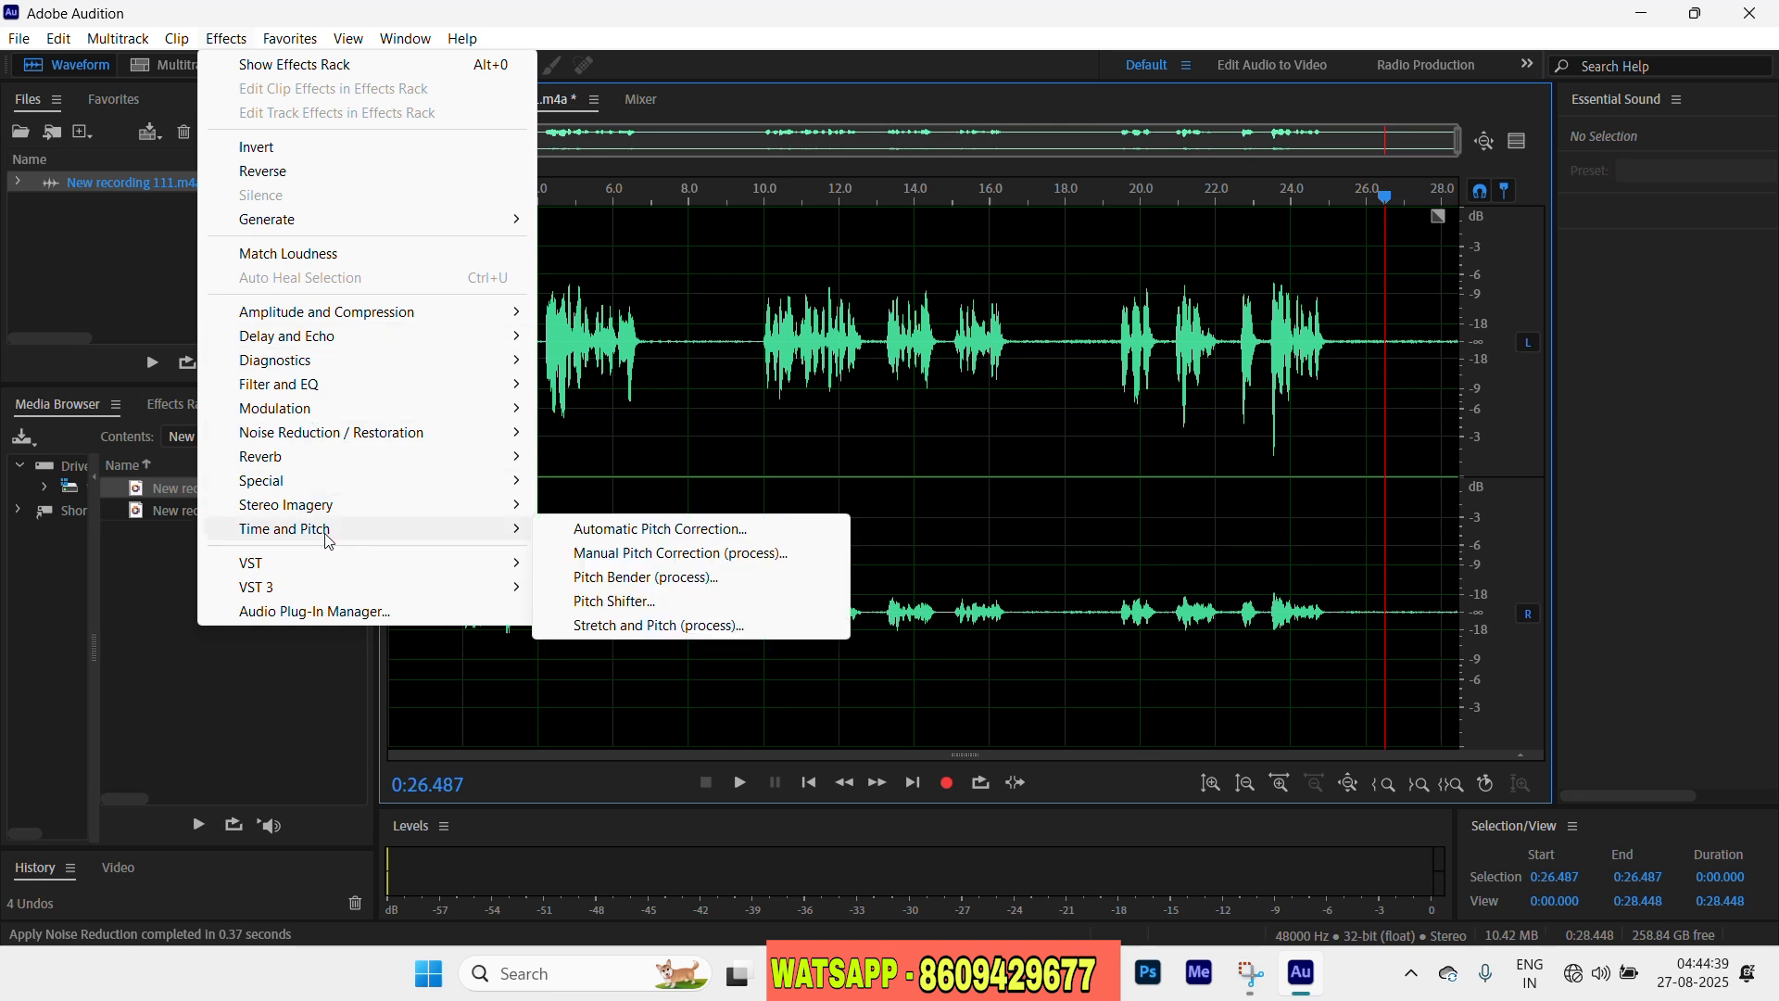
pyautogui.click(665, 627)
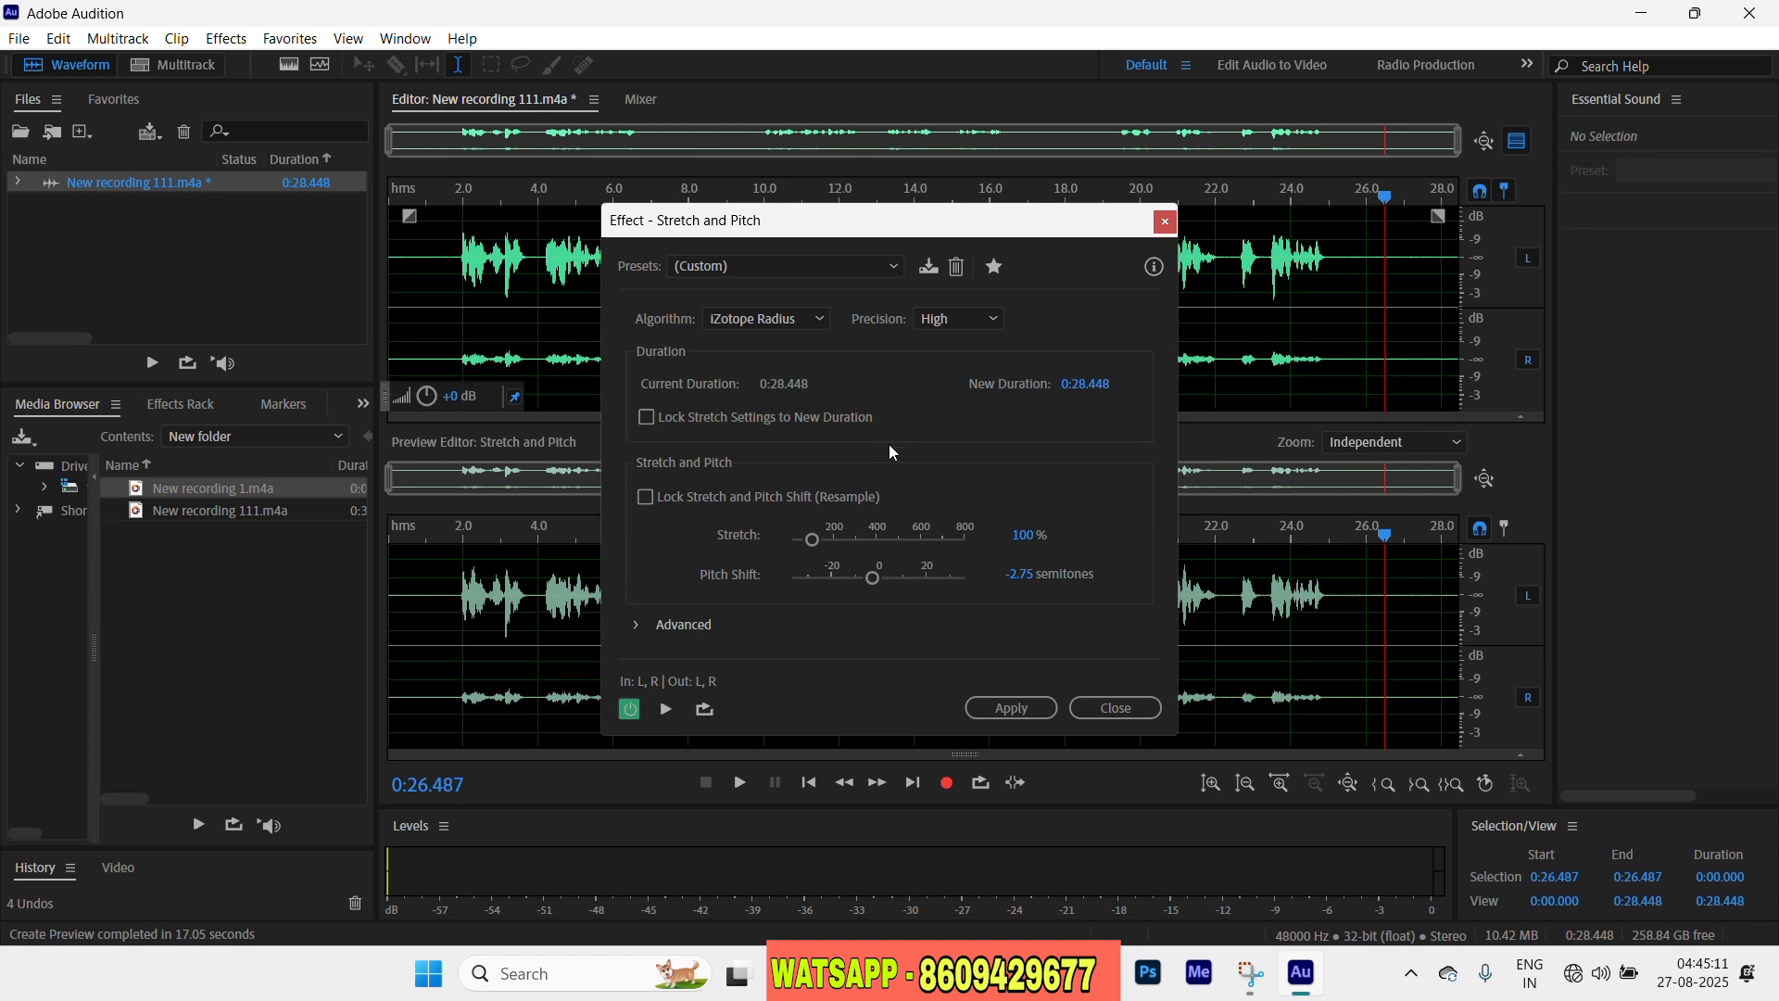
pyautogui.click(665, 710)
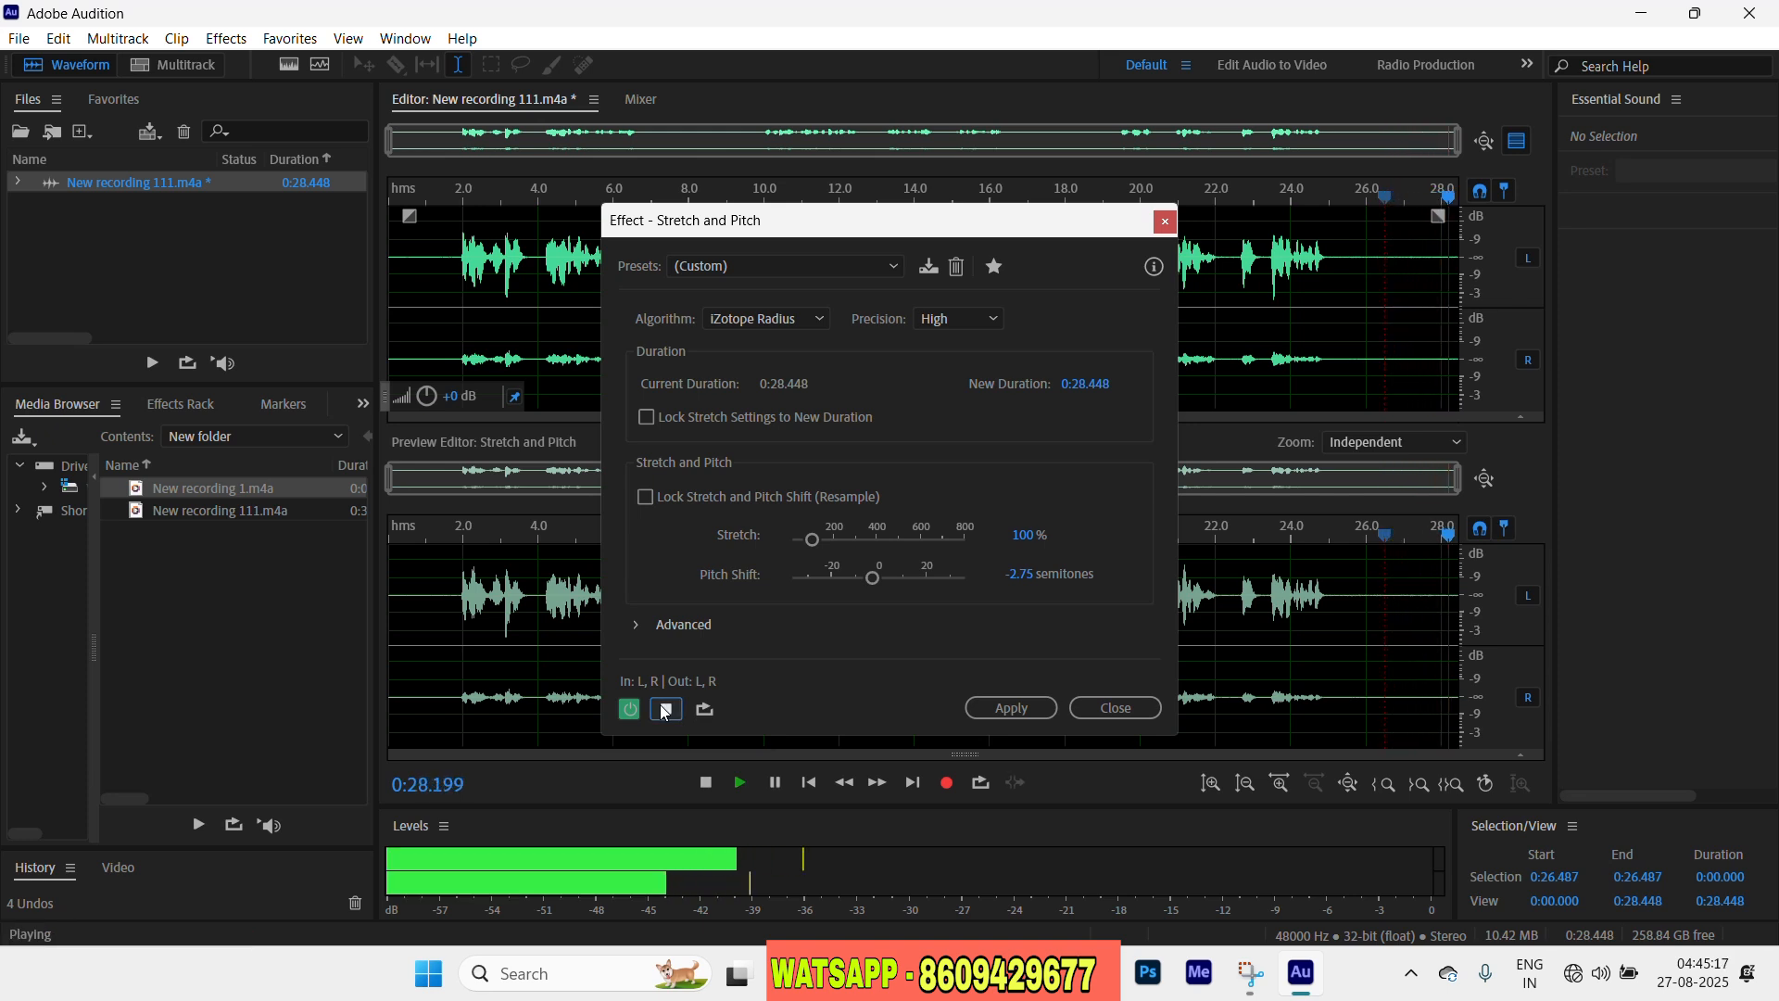
pyautogui.click(666, 710)
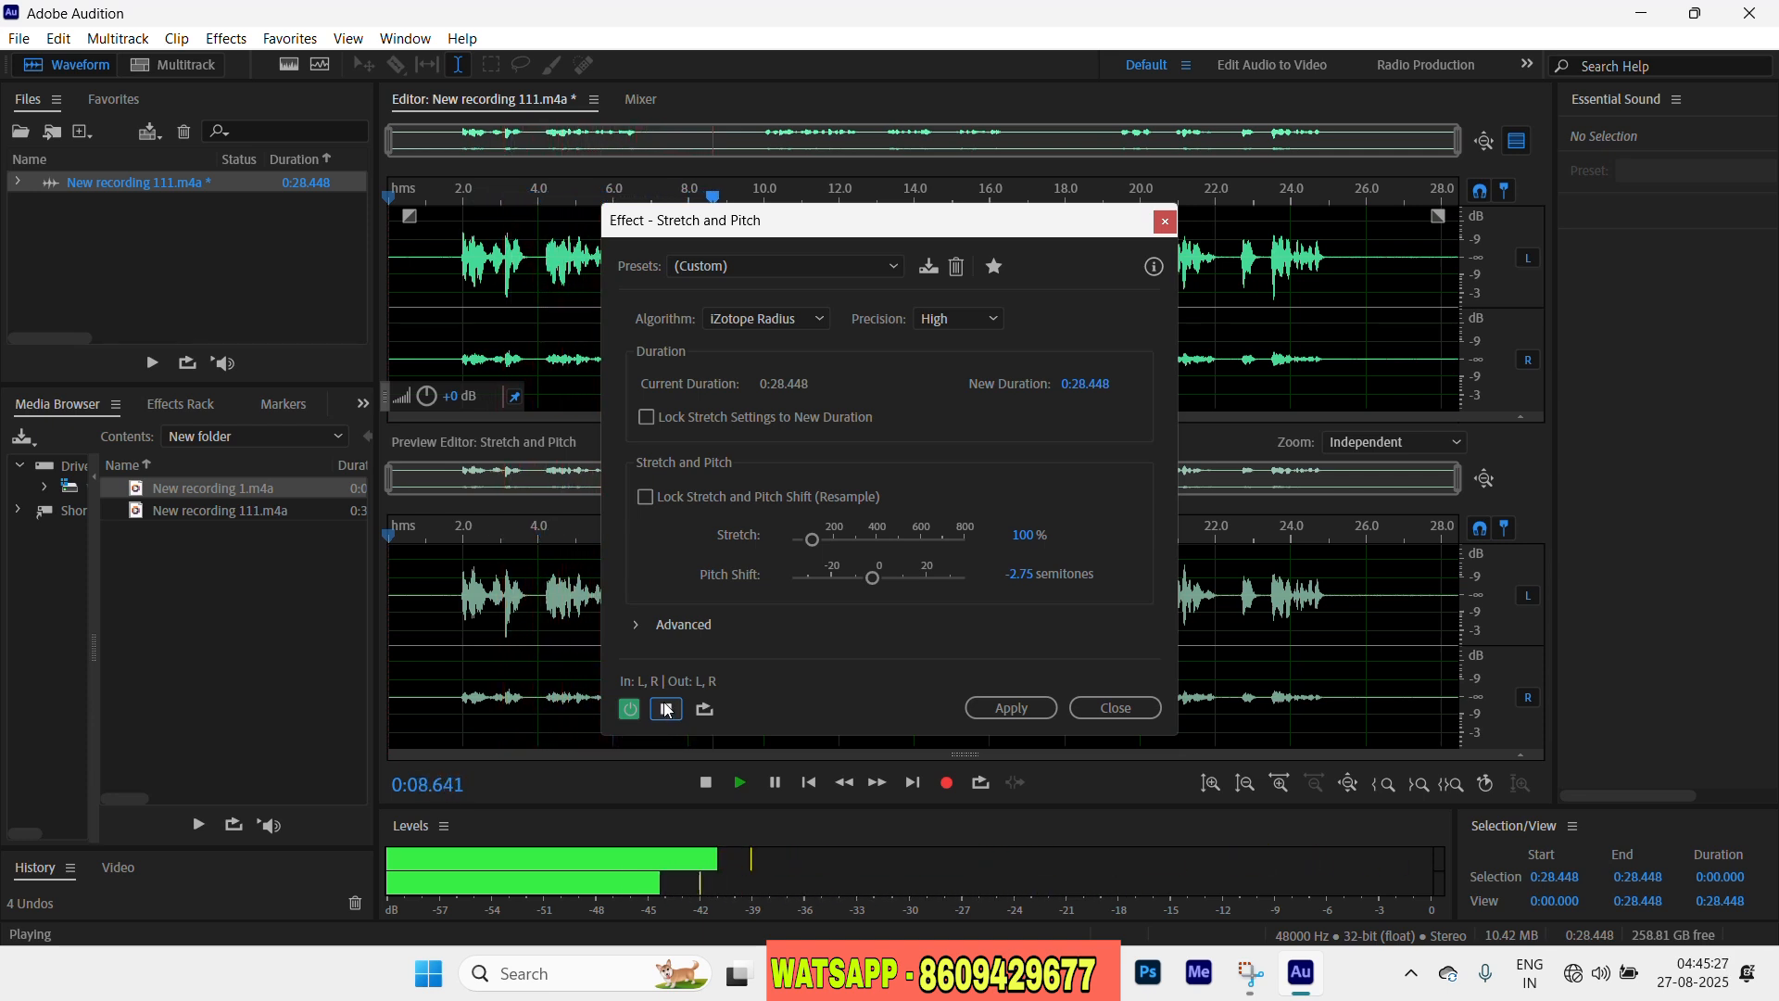
pyautogui.click(665, 710)
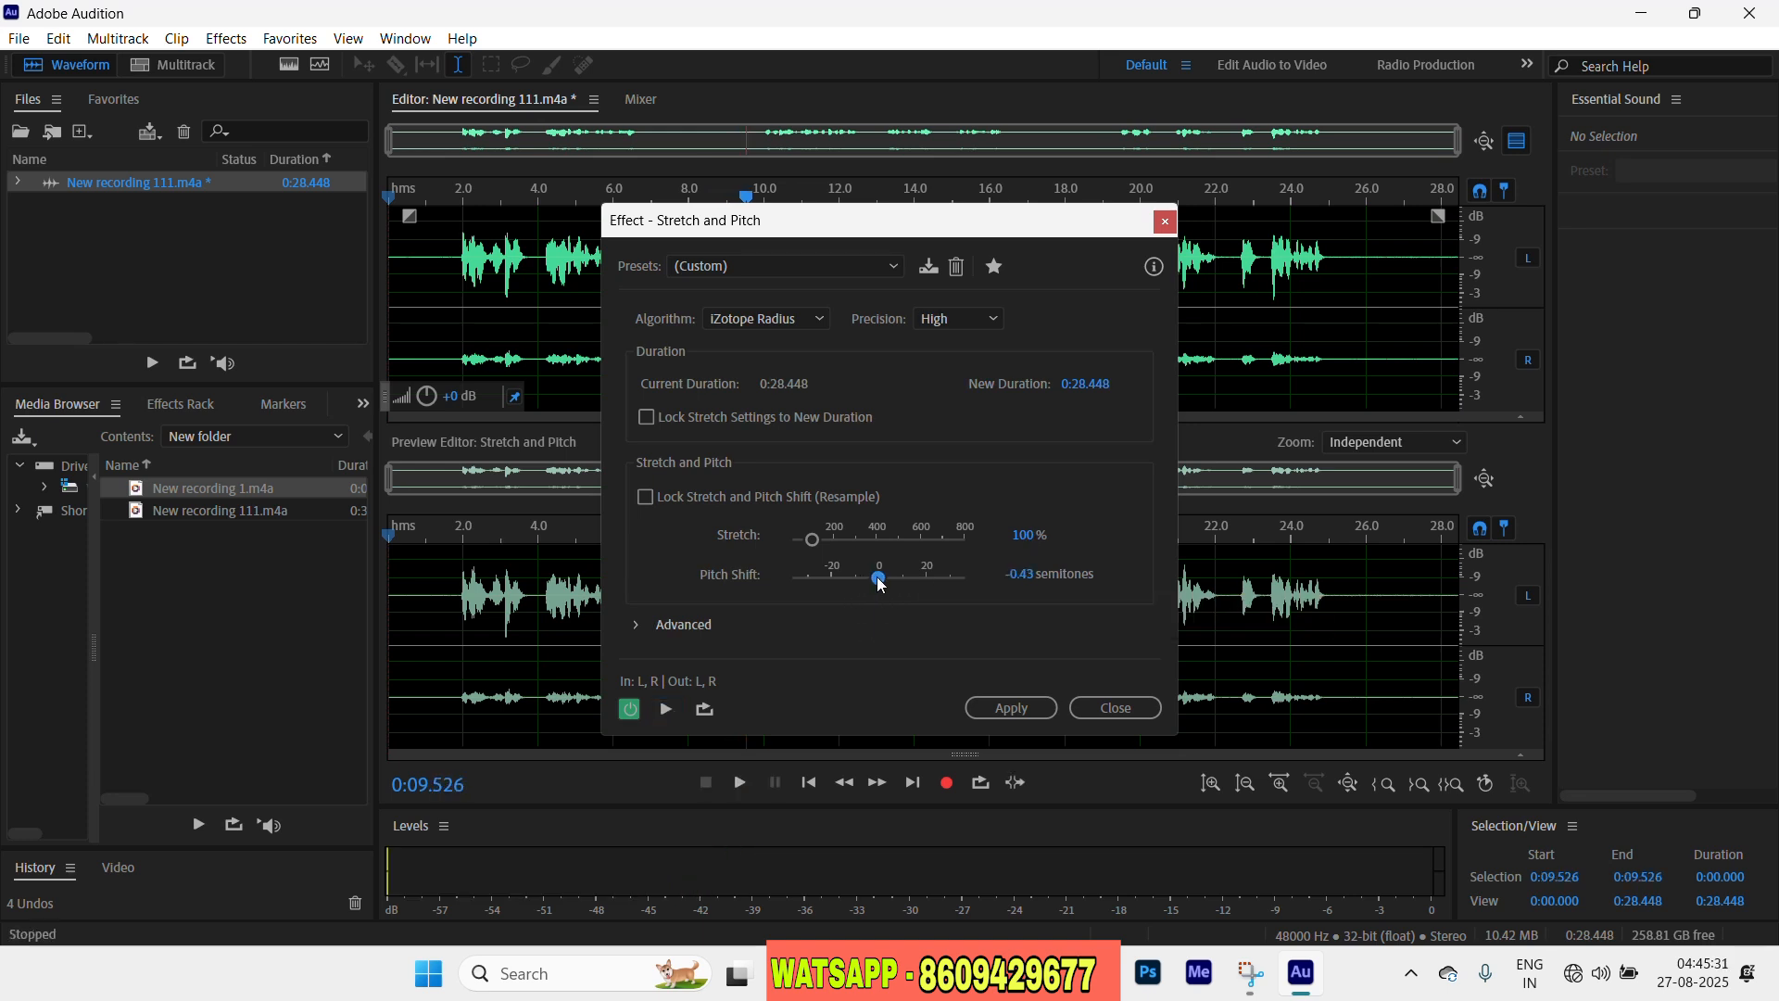
# - Try a pitch shift of 4.98 semitones and preview it until about 0:09.6
pyautogui.moveTo(875, 587); pyautogui.dragTo(894, 585)
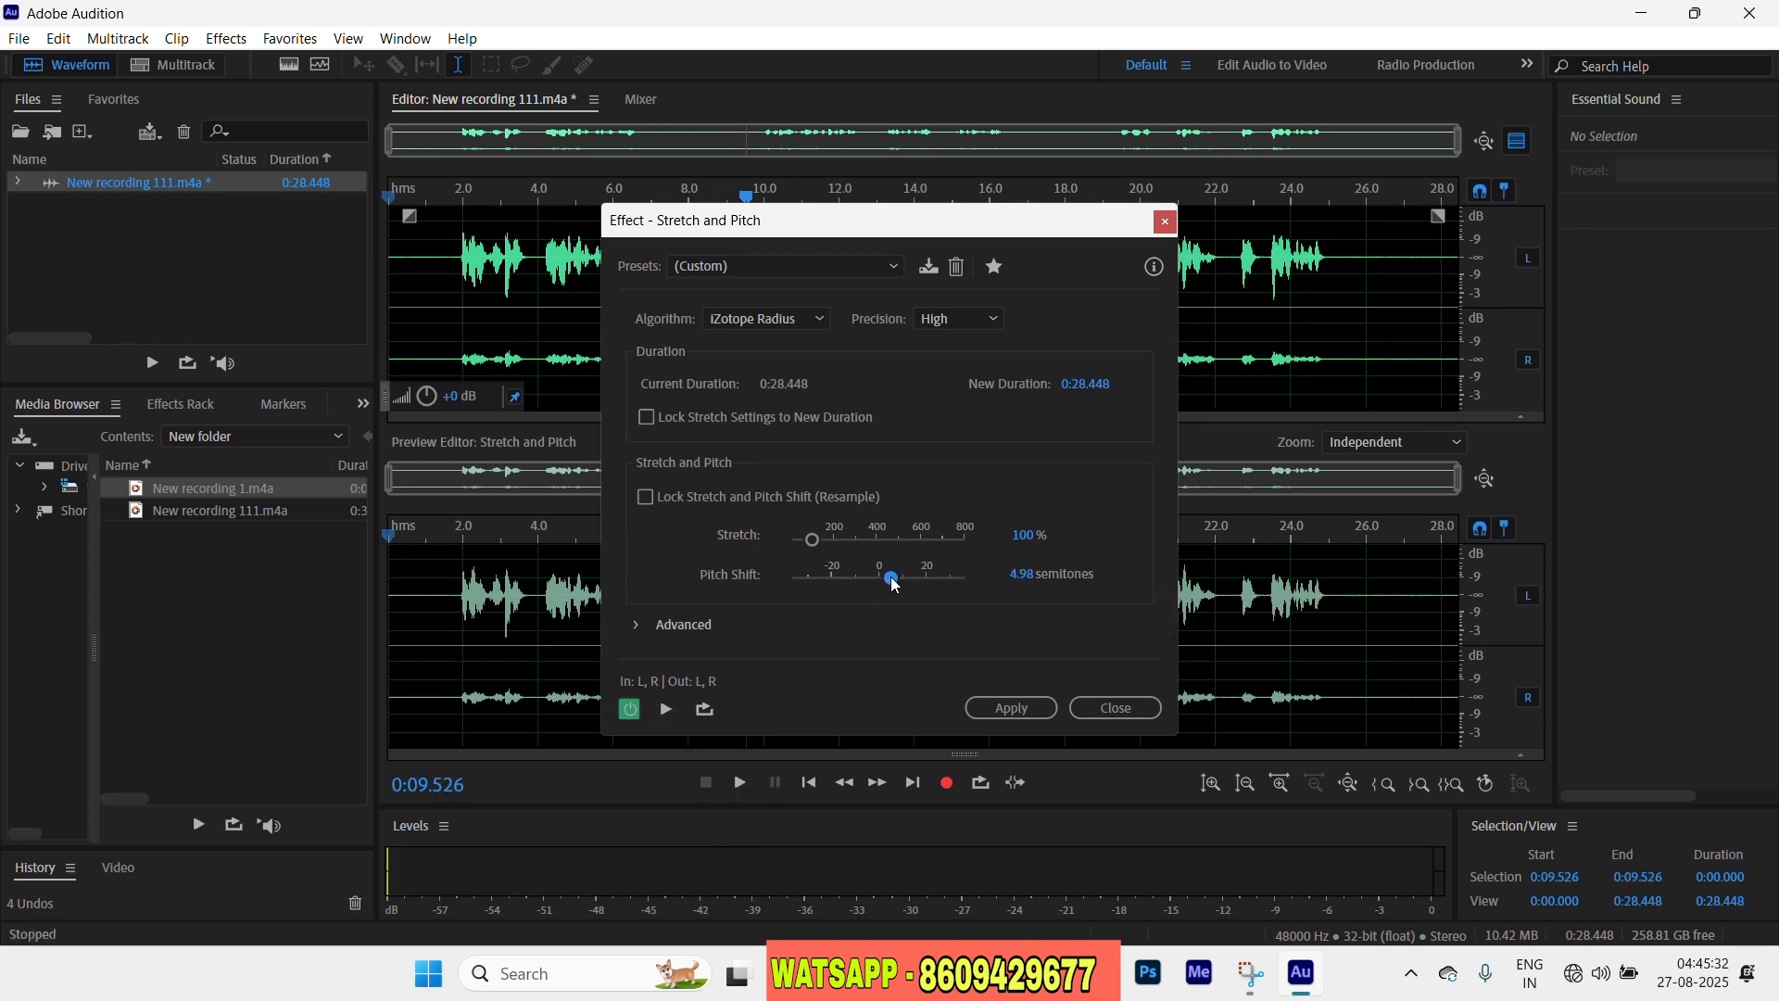
pyautogui.click(666, 709)
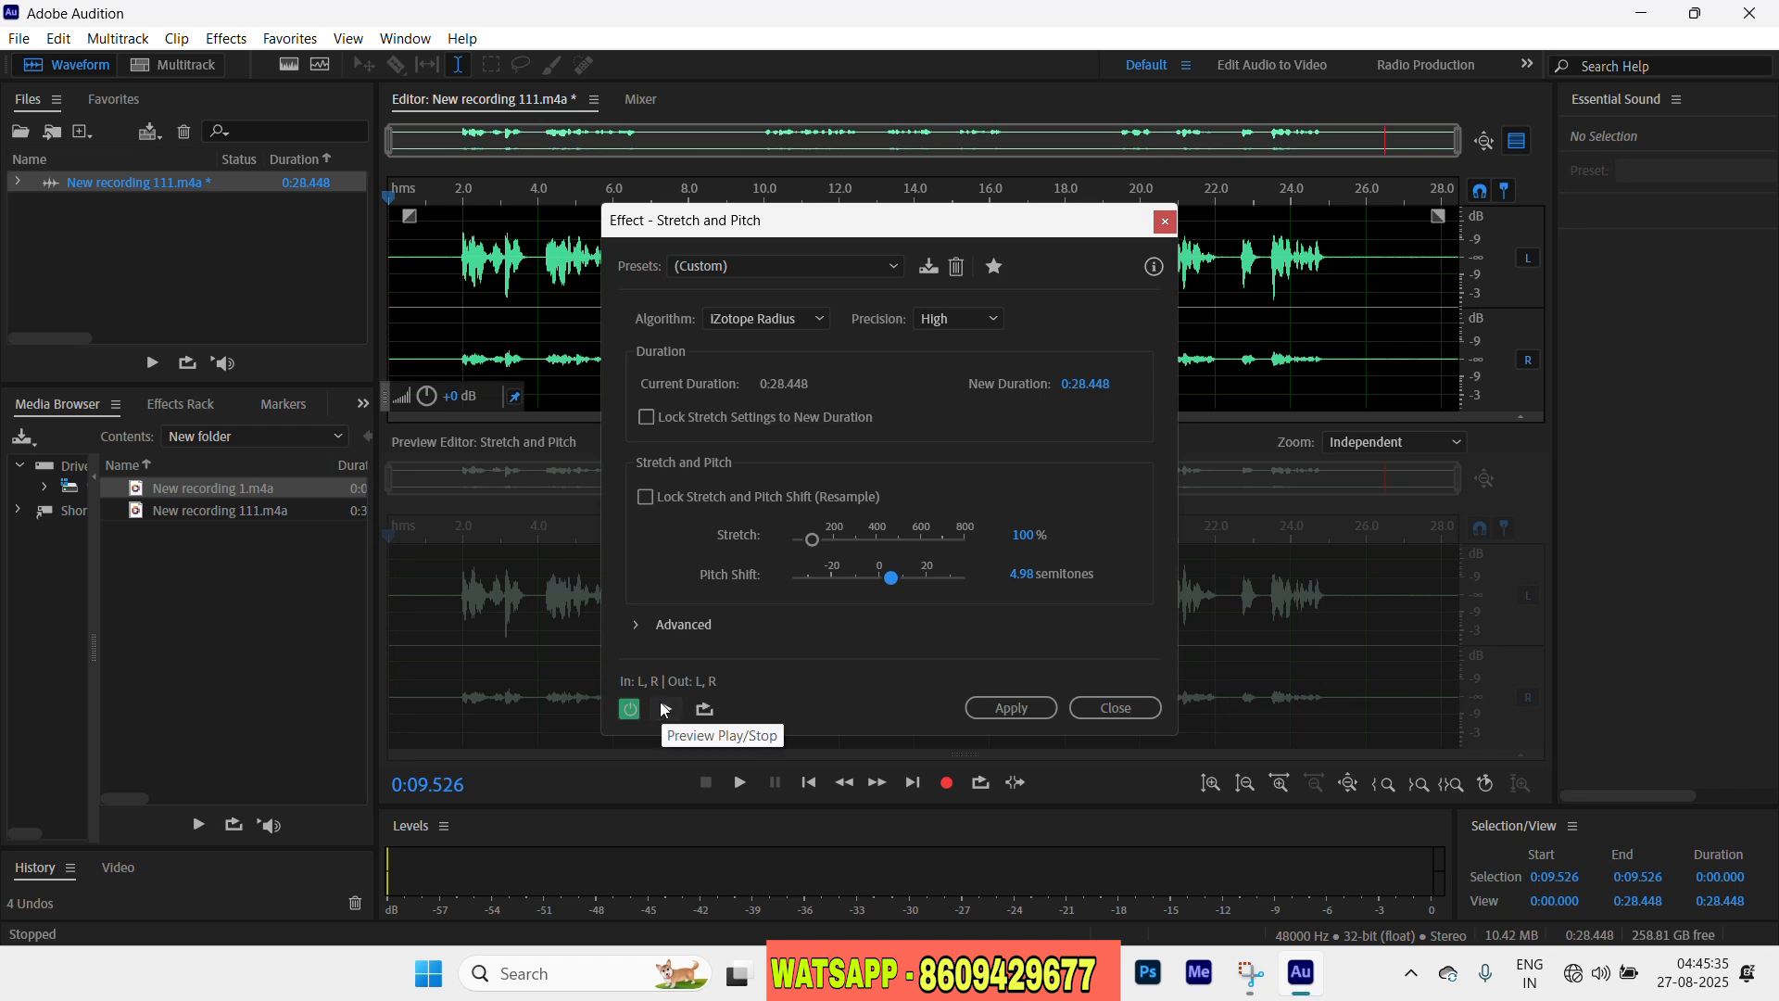
pyautogui.click(665, 709)
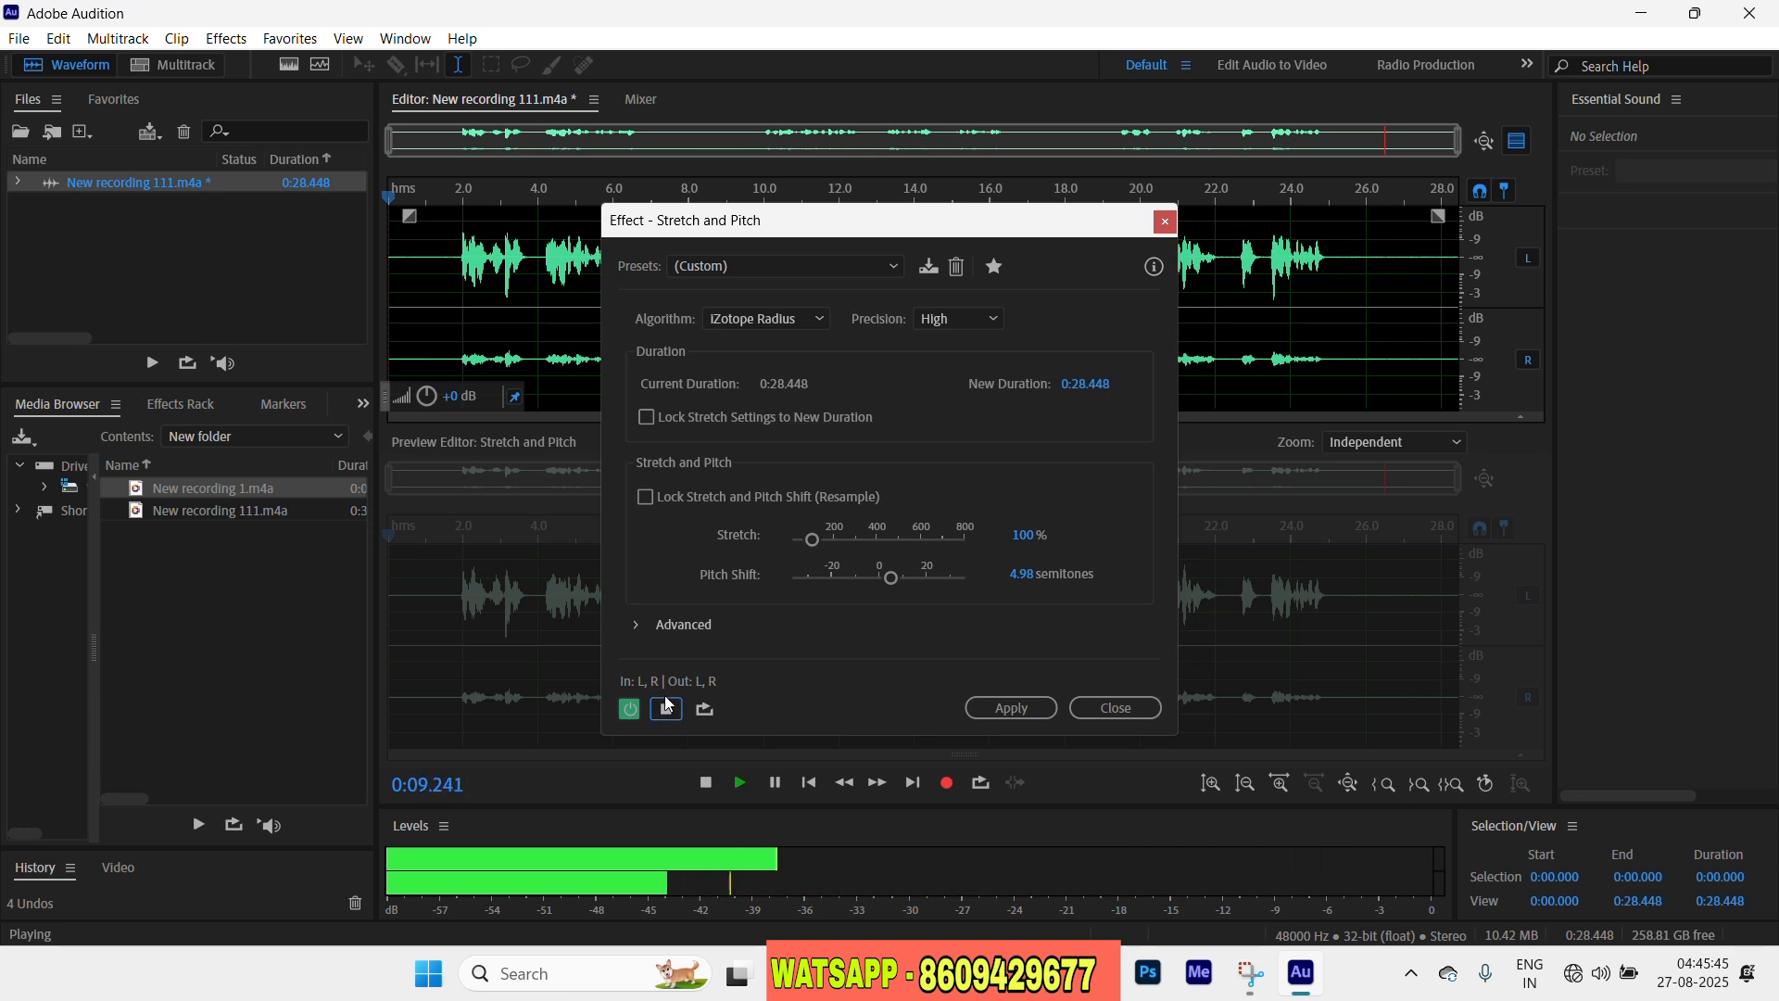
pyautogui.click(666, 709)
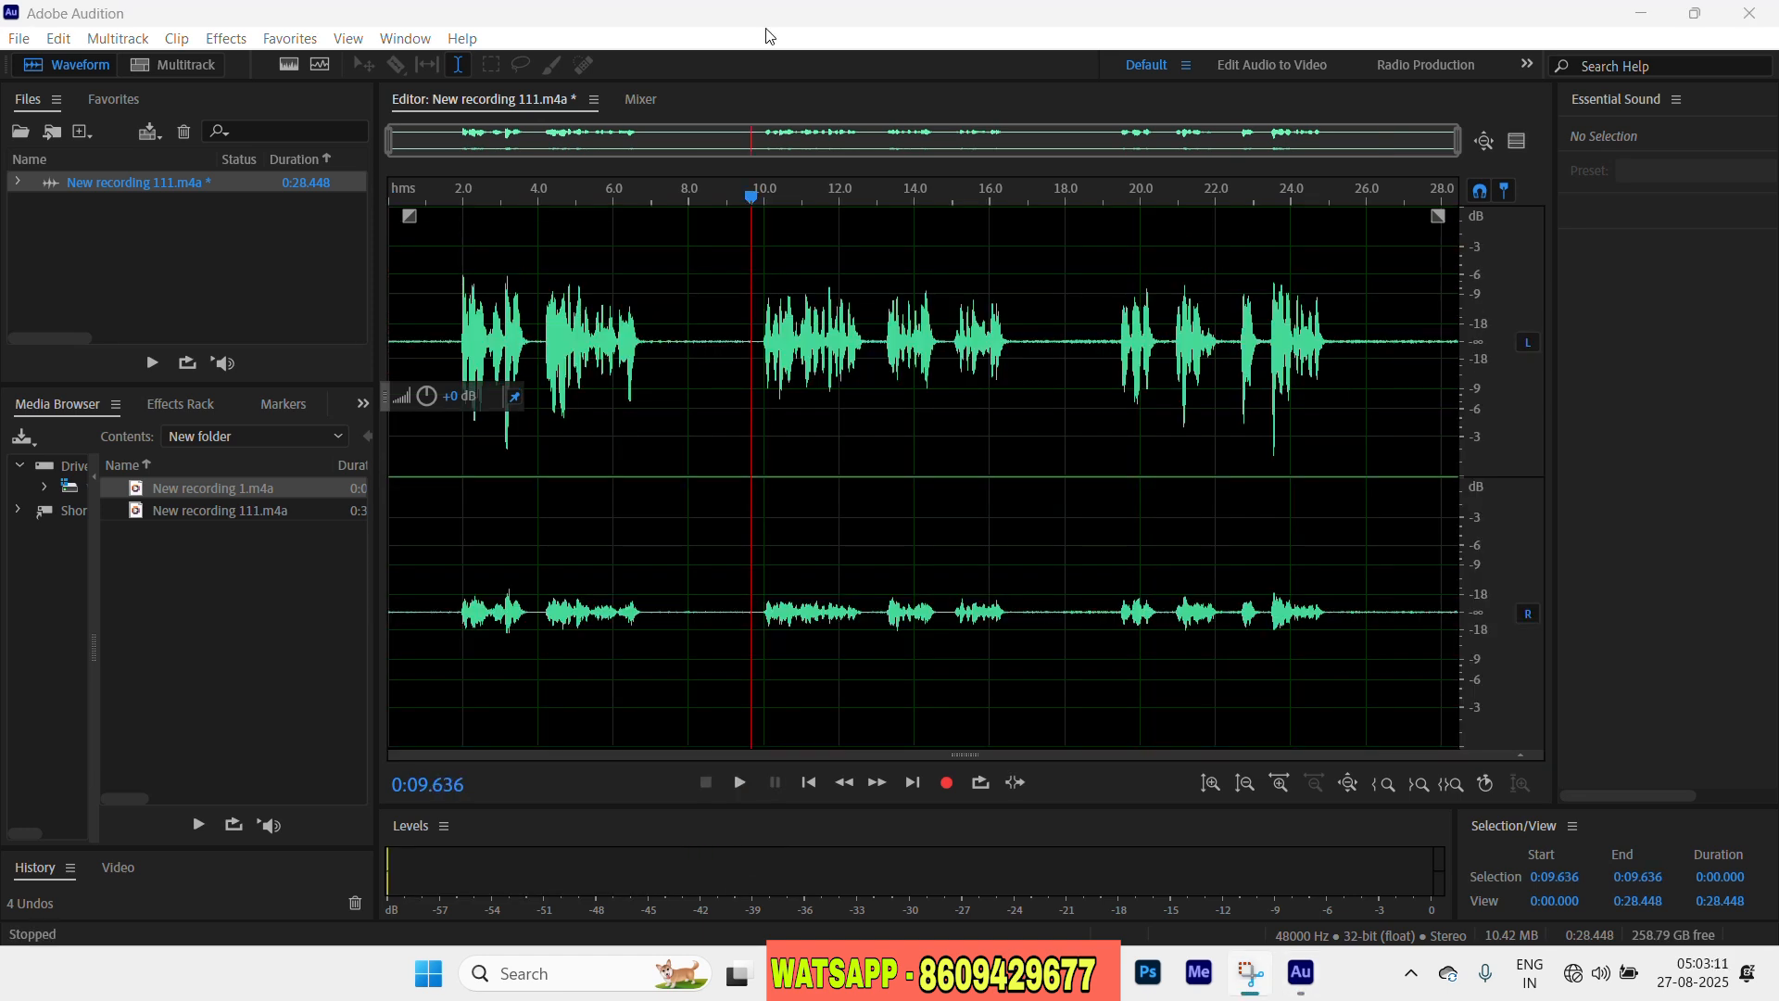
# - Select the entire recording and add the Vocal Enhancer effect to slot 1 of the Effects Rack
pyautogui.doubleClick(695, 278)
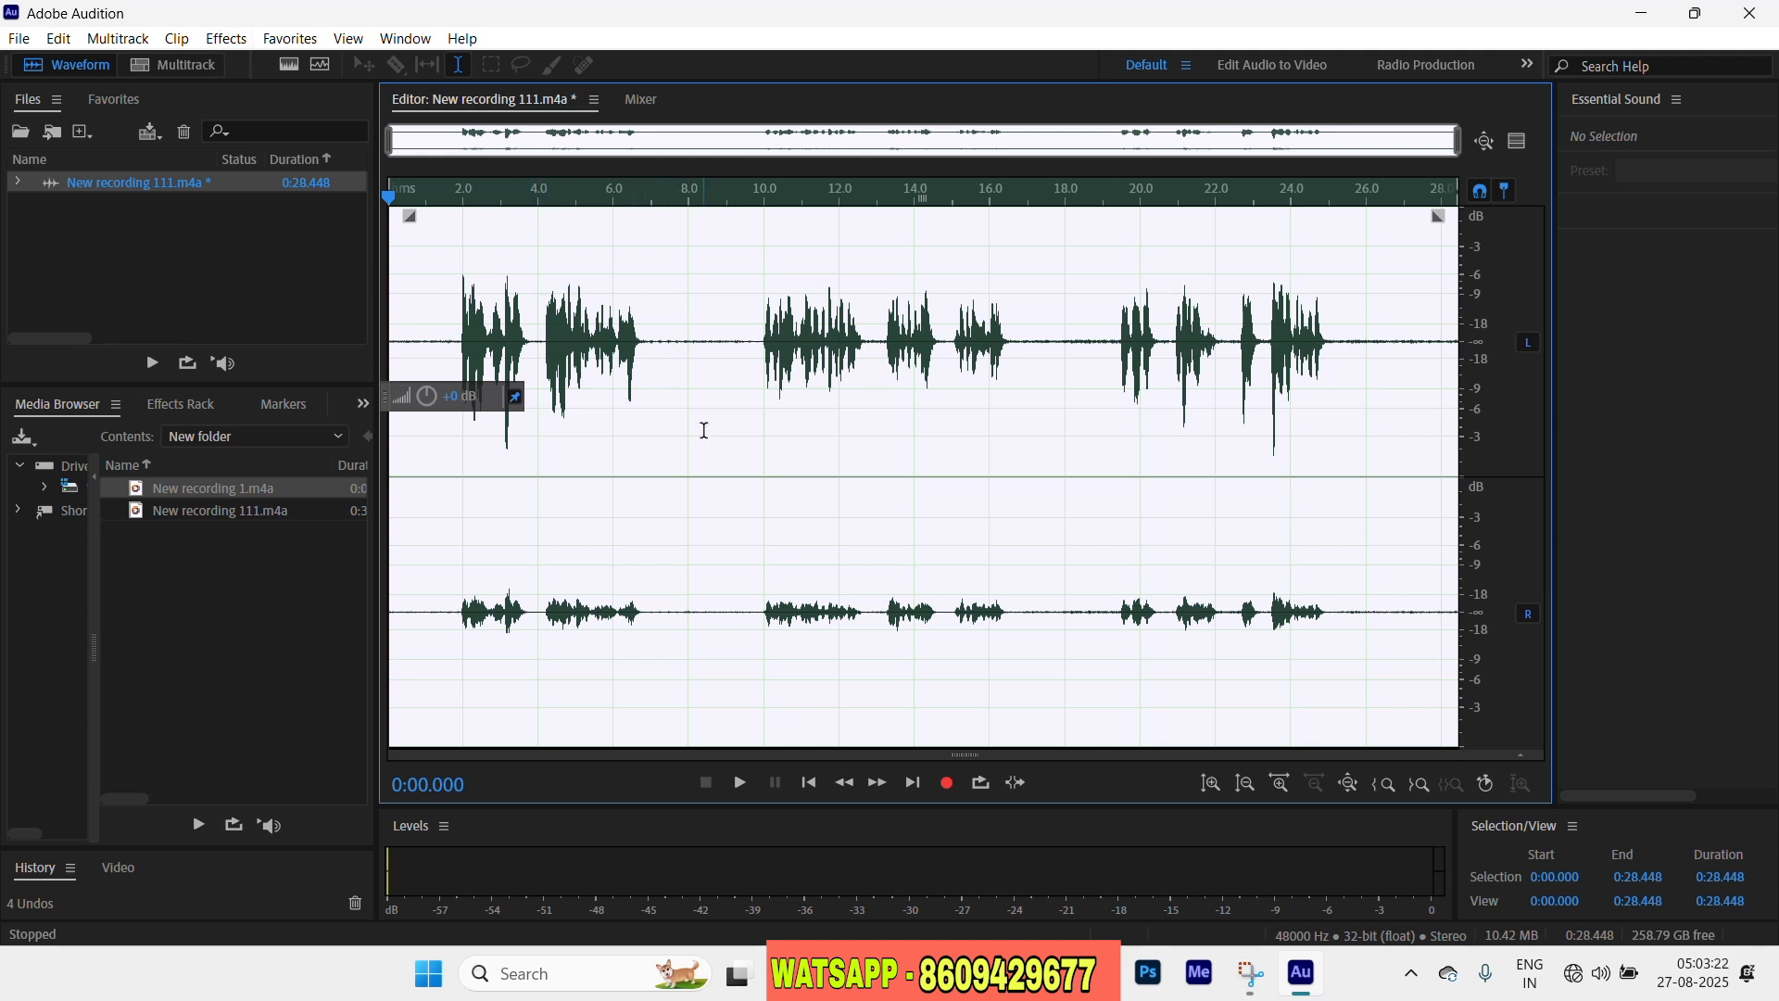
pyautogui.click(186, 407)
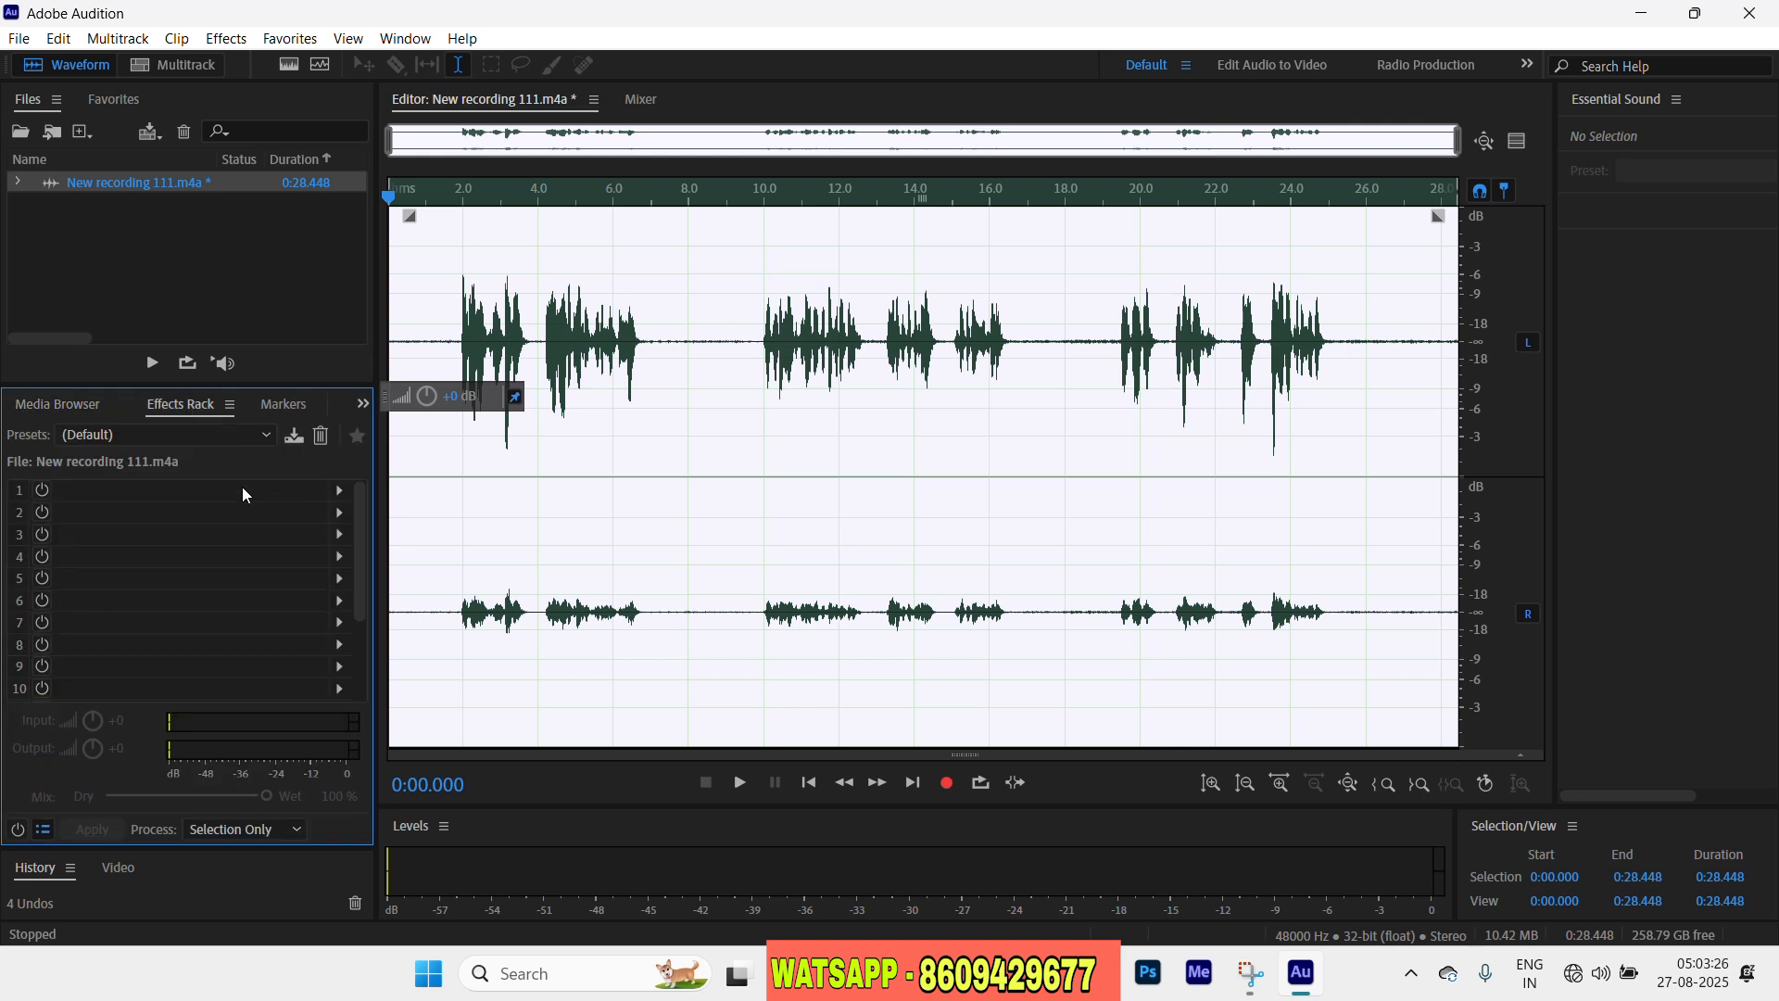
pyautogui.scroll(-2, 242, 519)
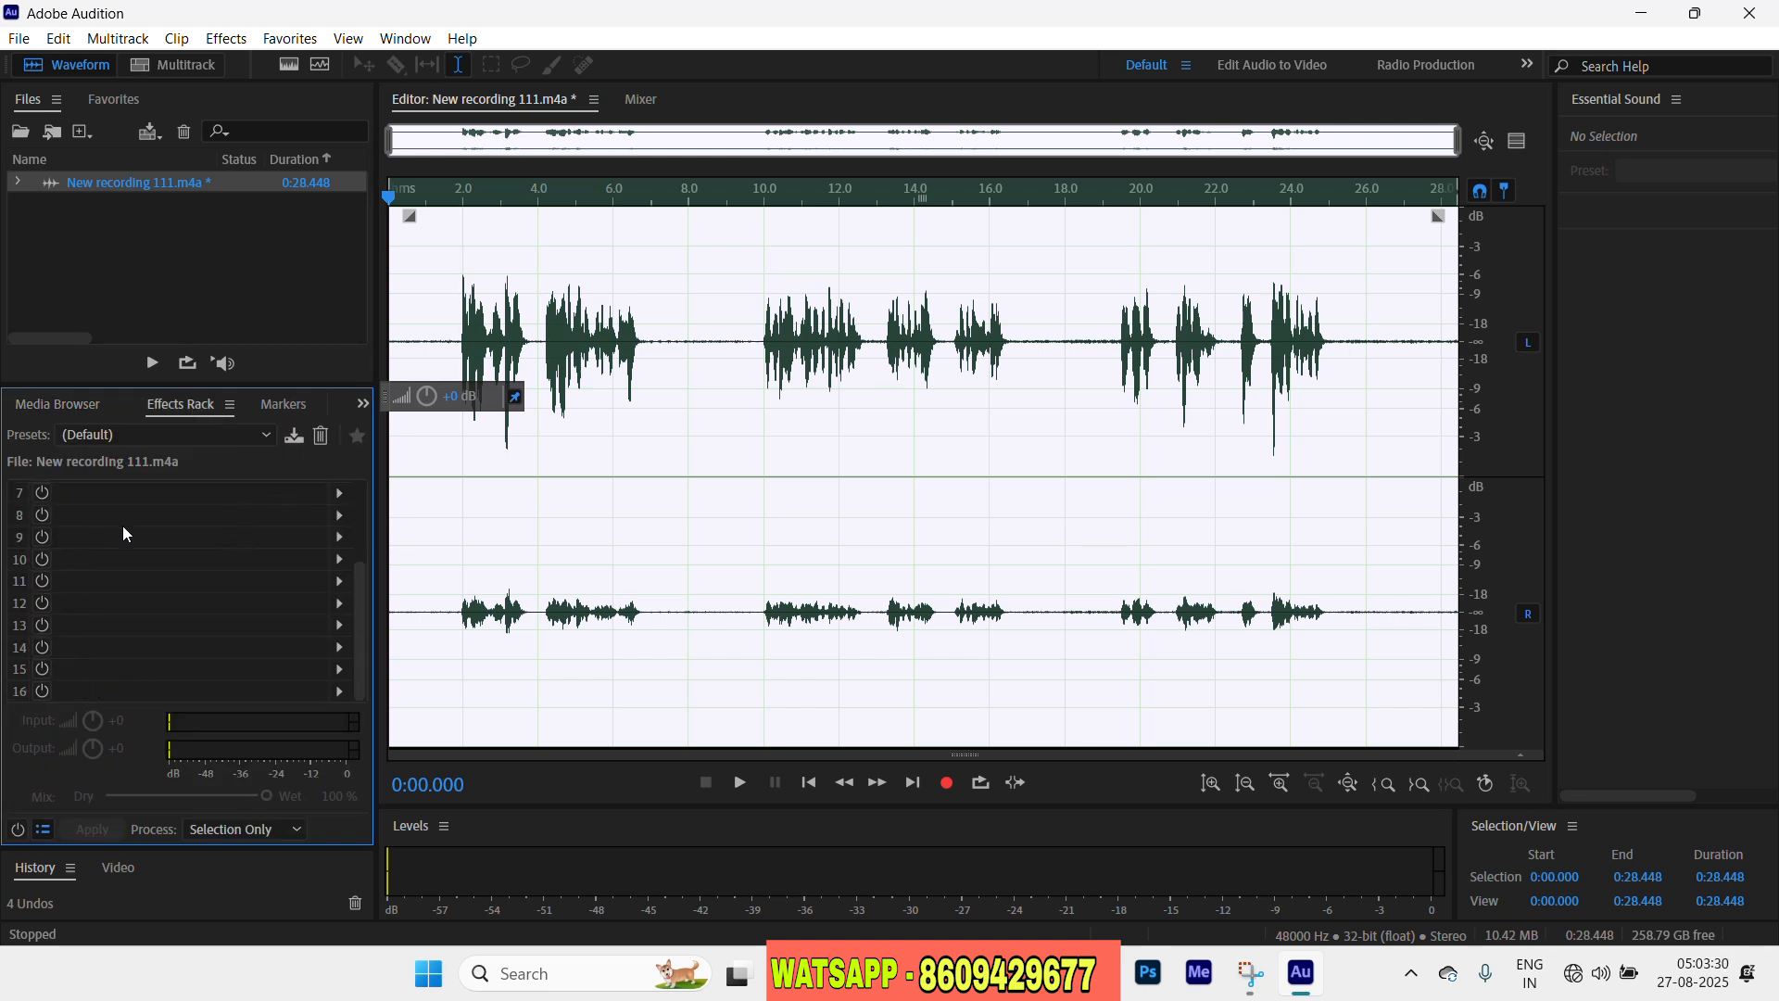
pyautogui.scroll(2, 137, 530)
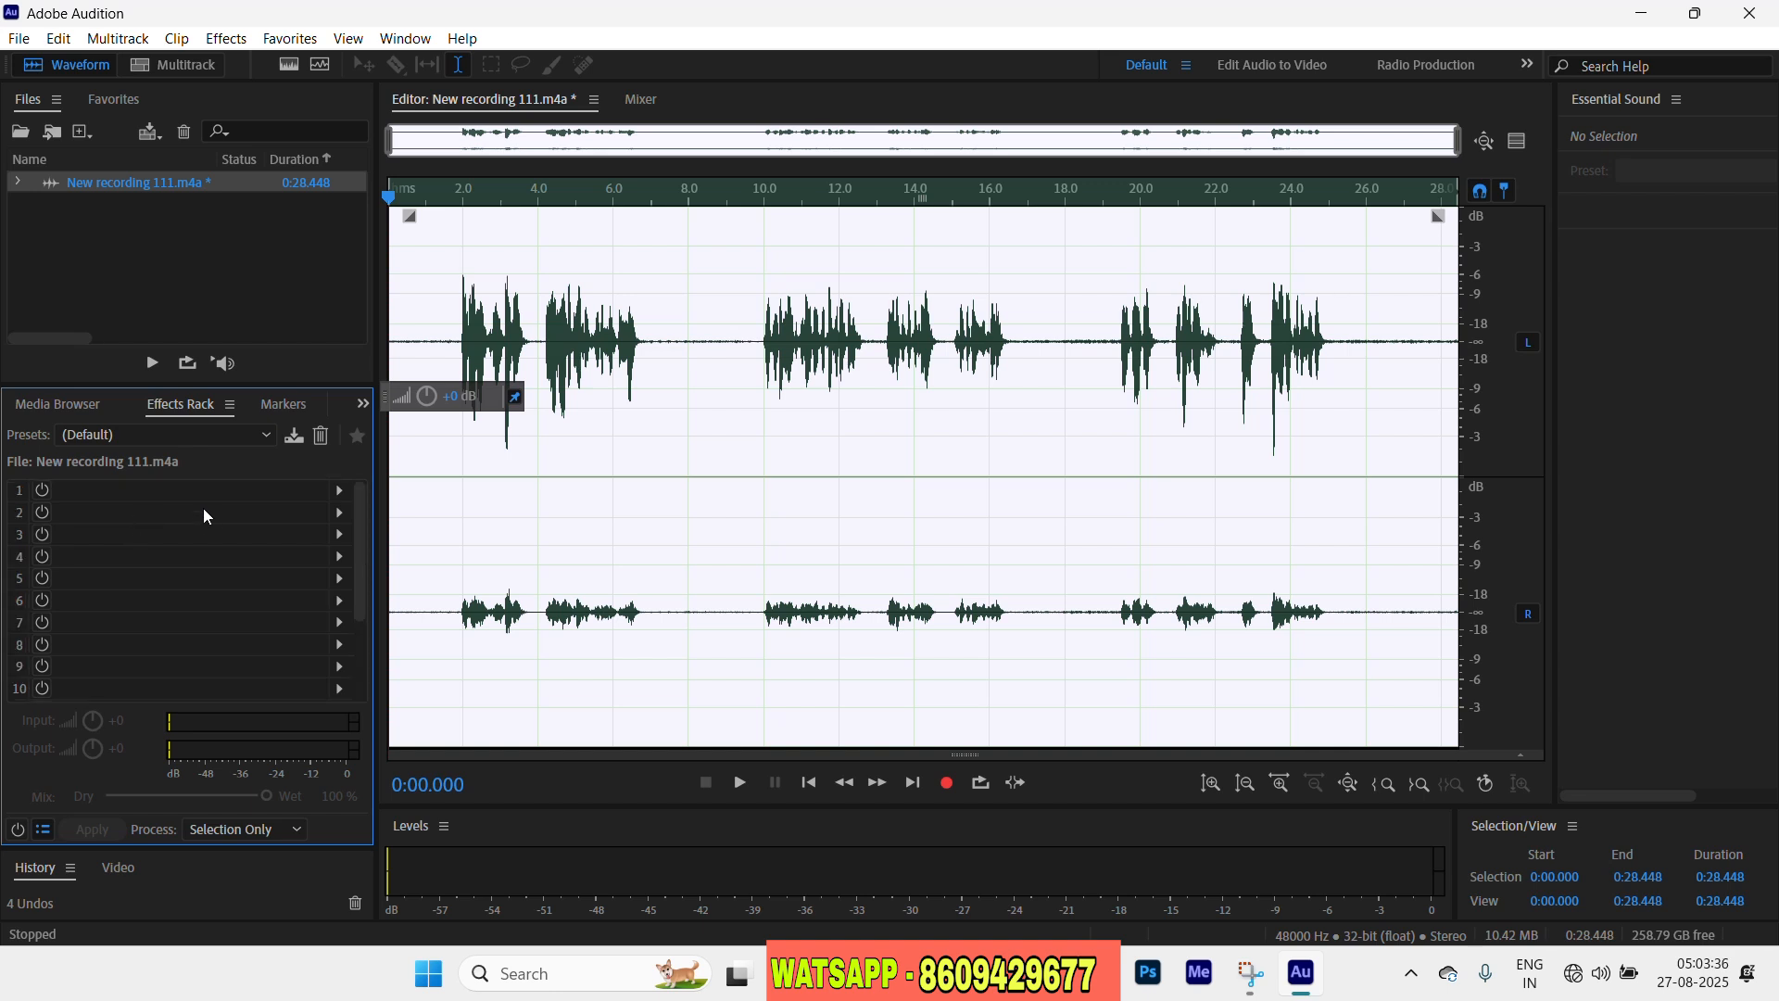
pyautogui.click(339, 493)
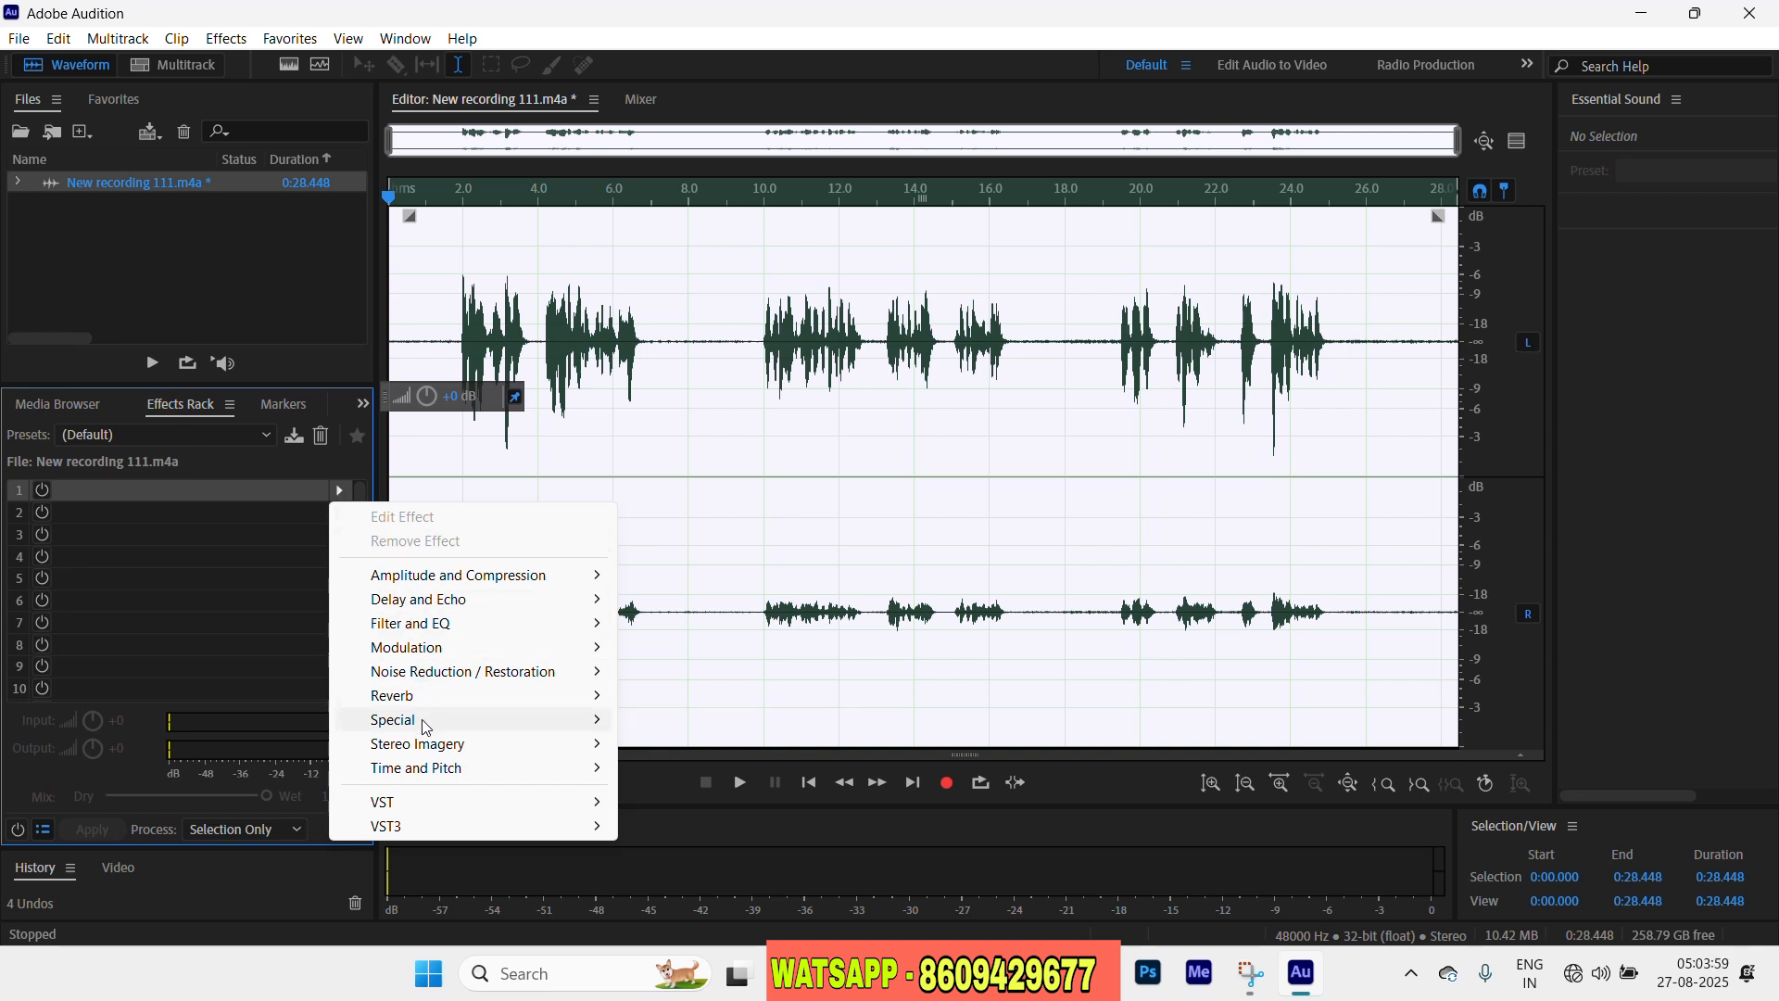
pyautogui.moveTo(426, 729)
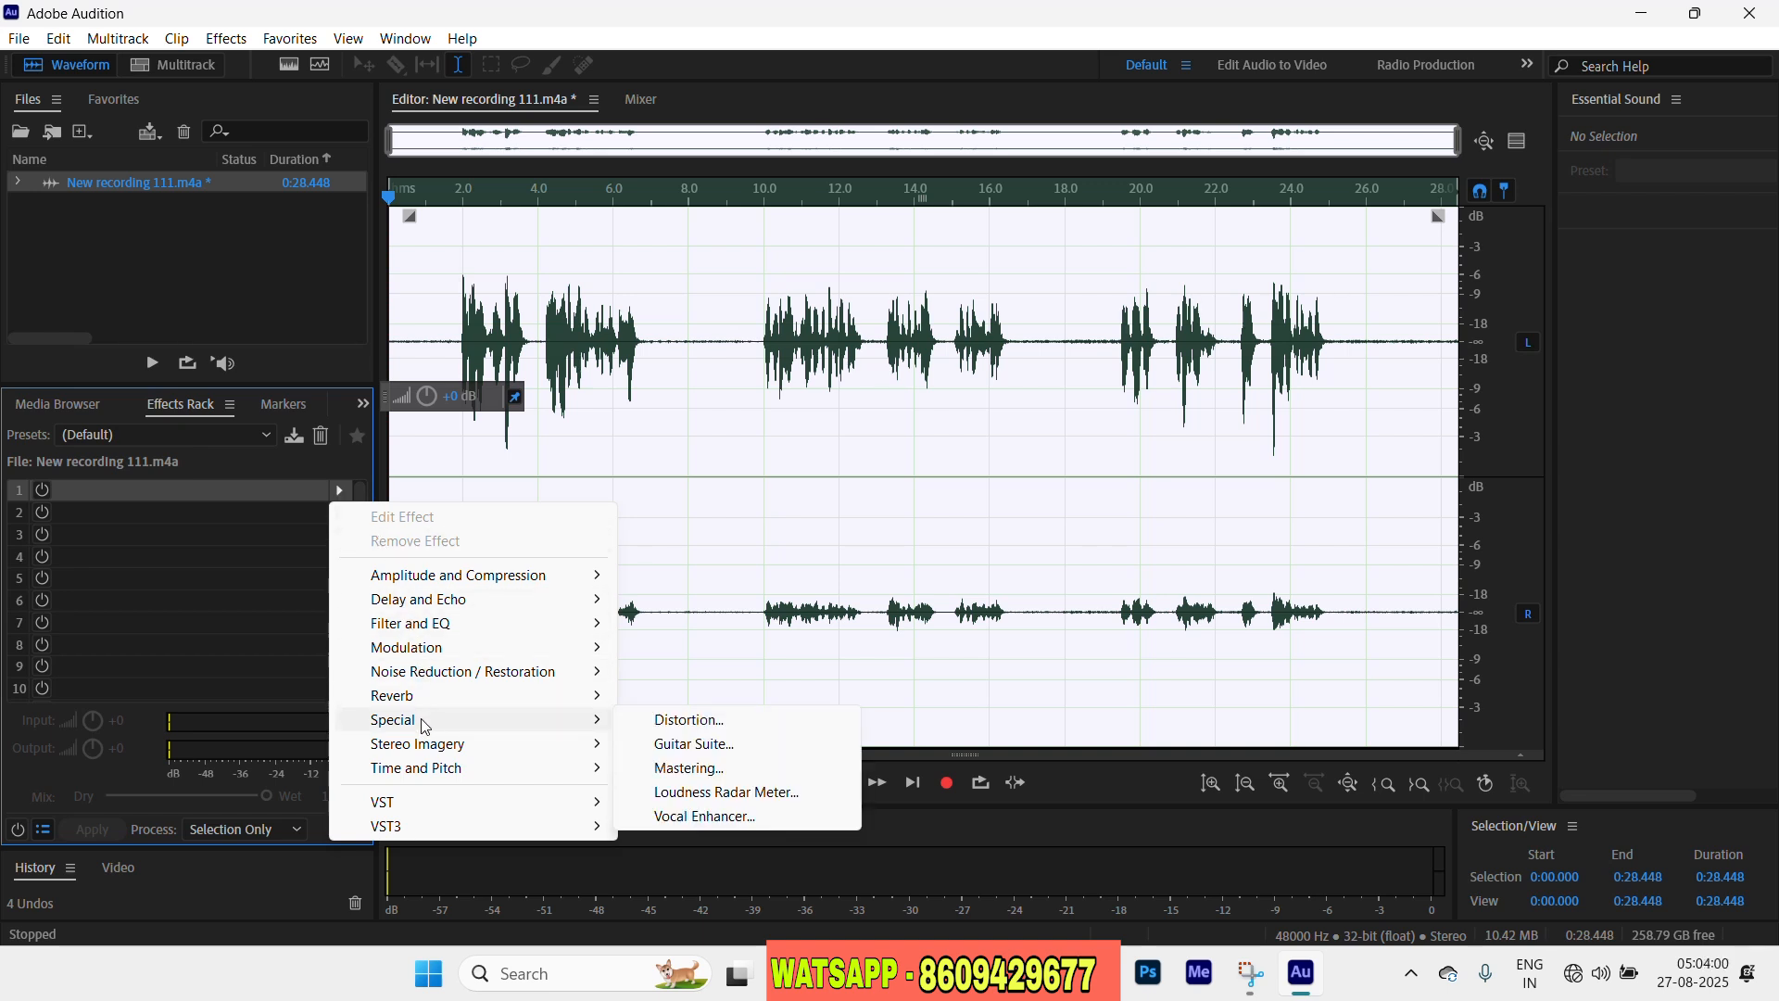
pyautogui.click(702, 817)
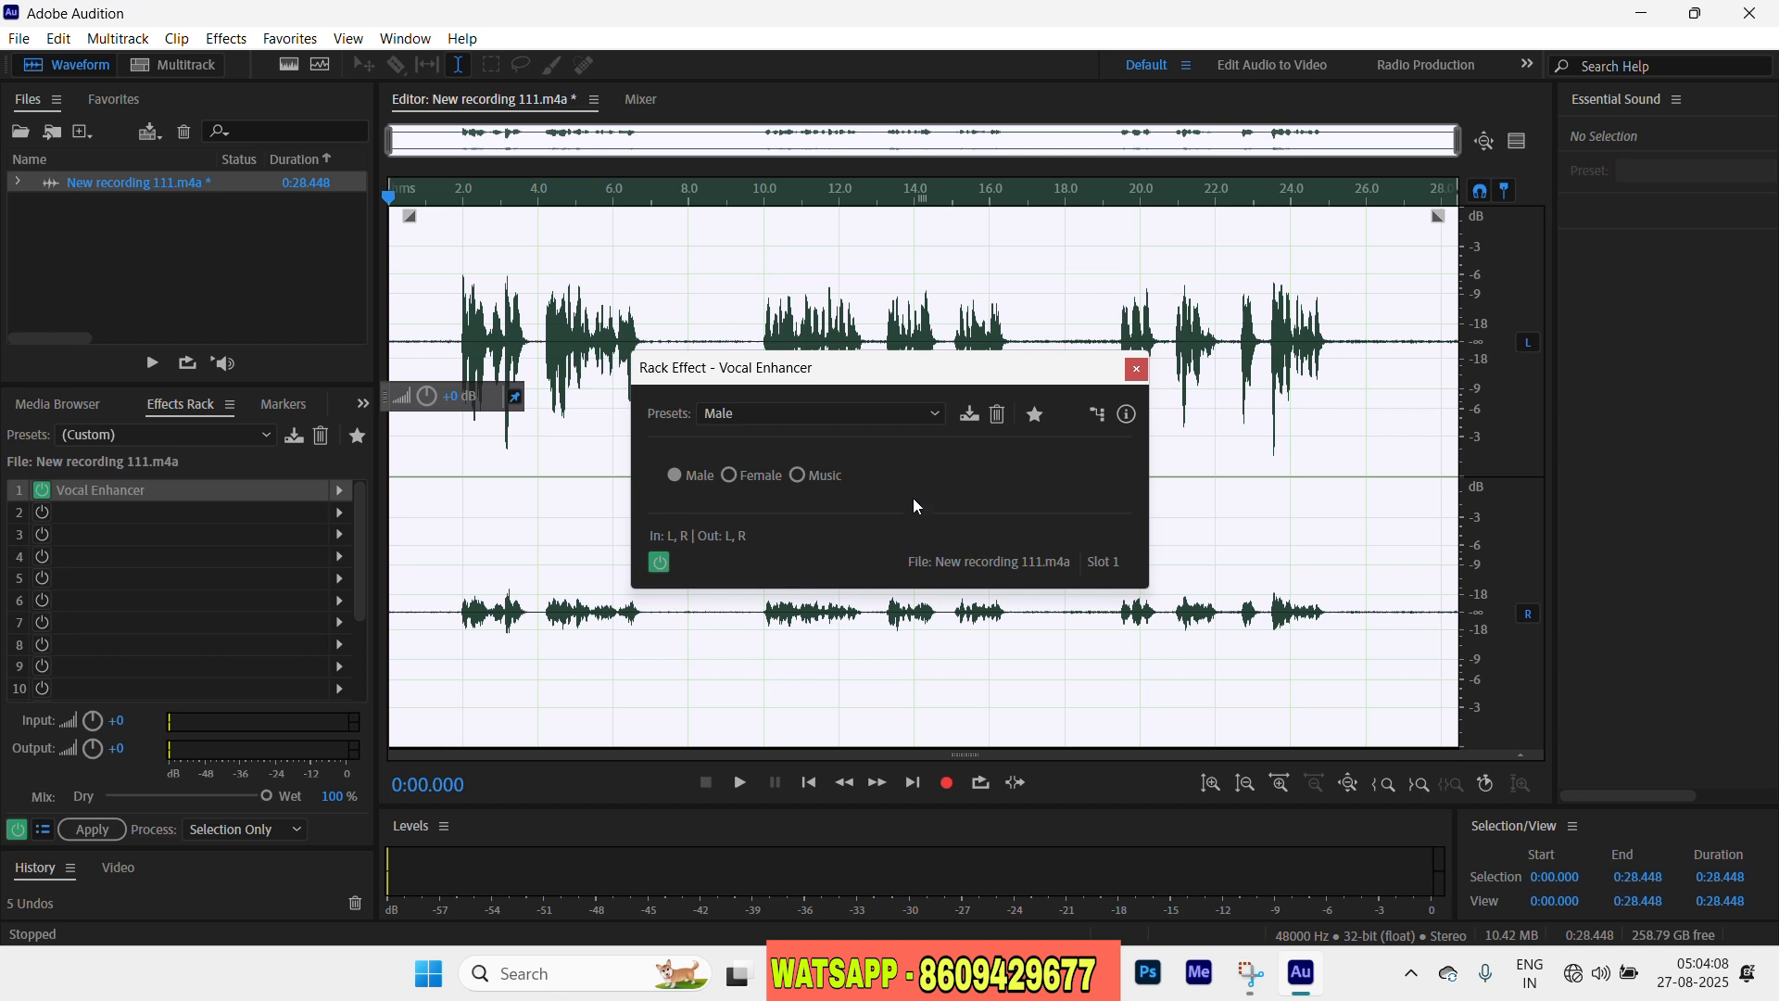
# - Review the Vocal Enhancer presets, keep Male, and close the effect's settings
pyautogui.click(901, 415)
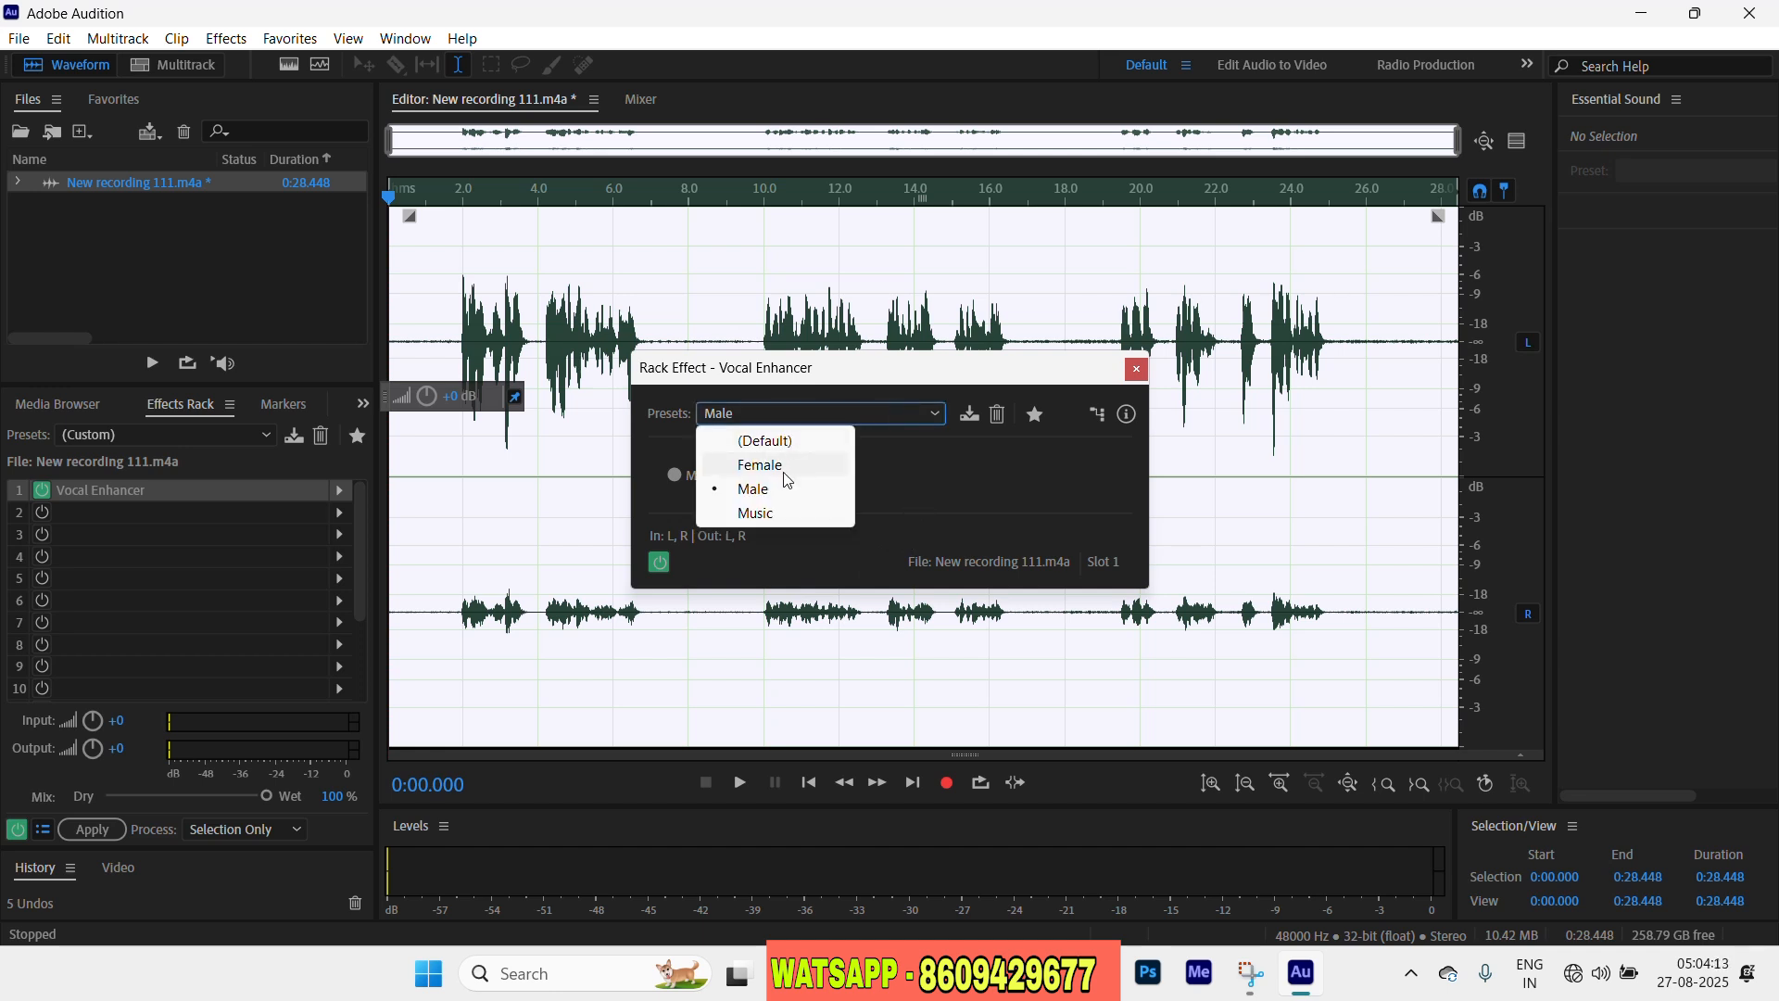
pyautogui.click(910, 416)
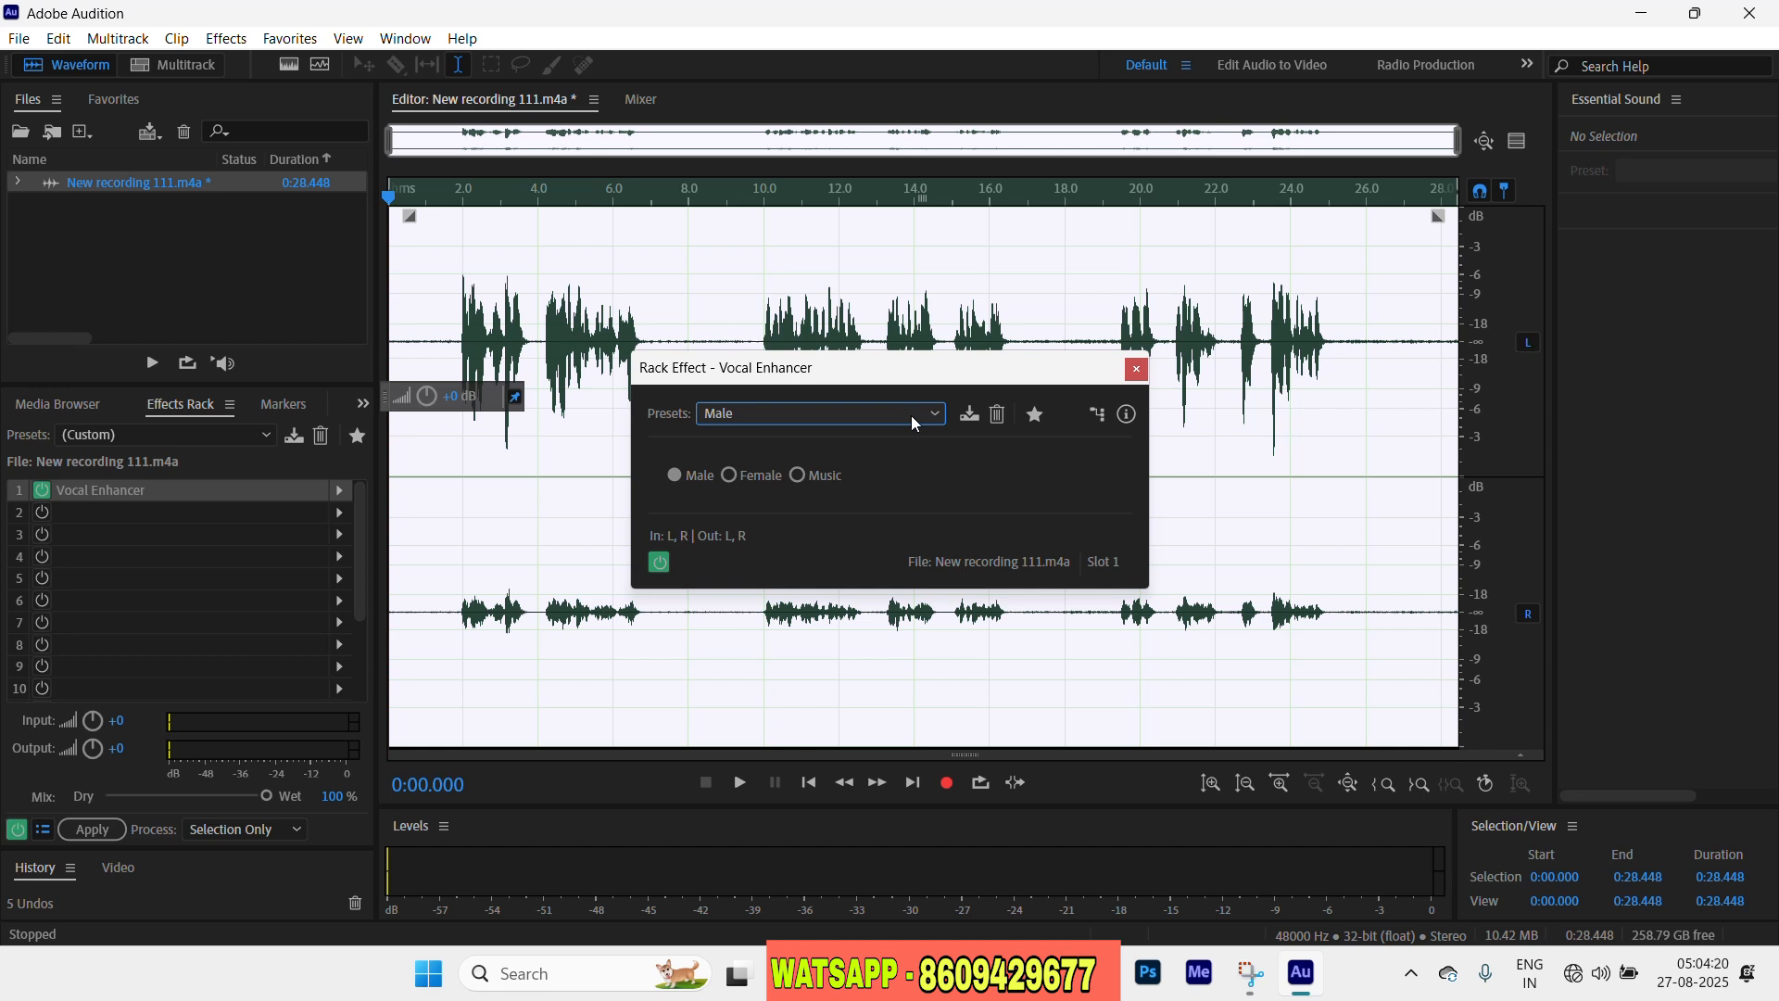
pyautogui.click(1137, 371)
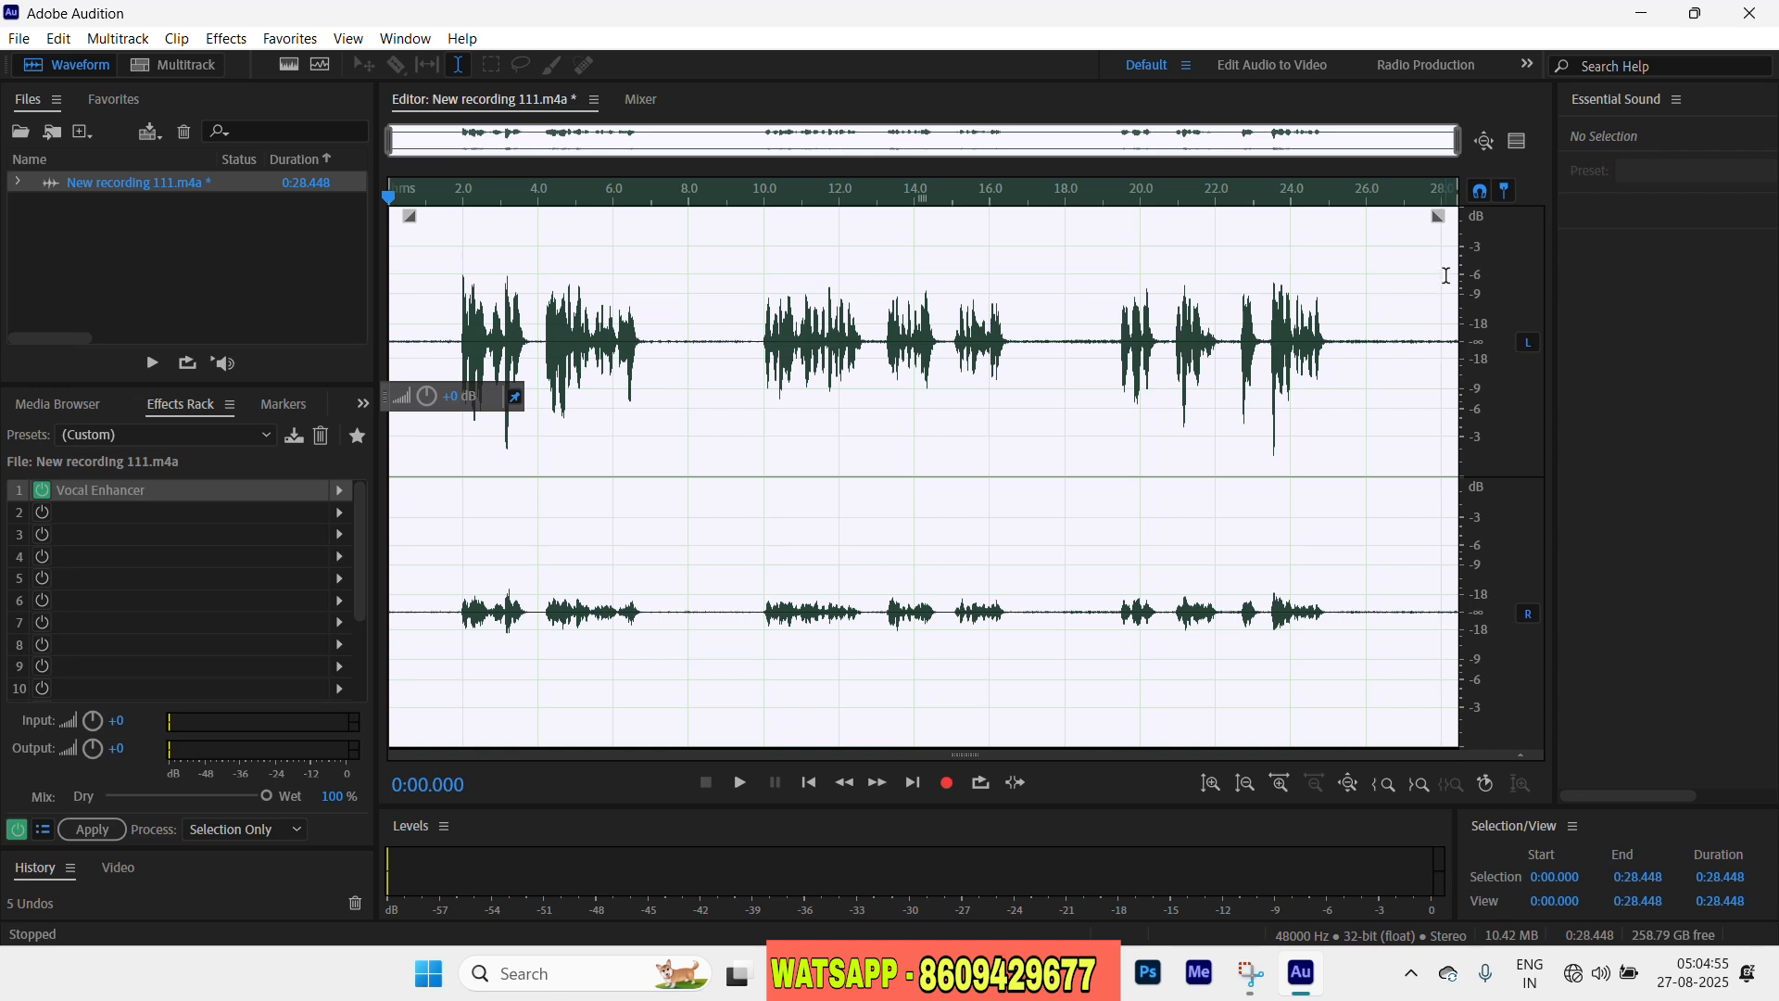
# - Show the preview editor and play the recording with Vocal Enhancer from 0:01.416, pausing near 0:26.7
pyautogui.click(1517, 143)
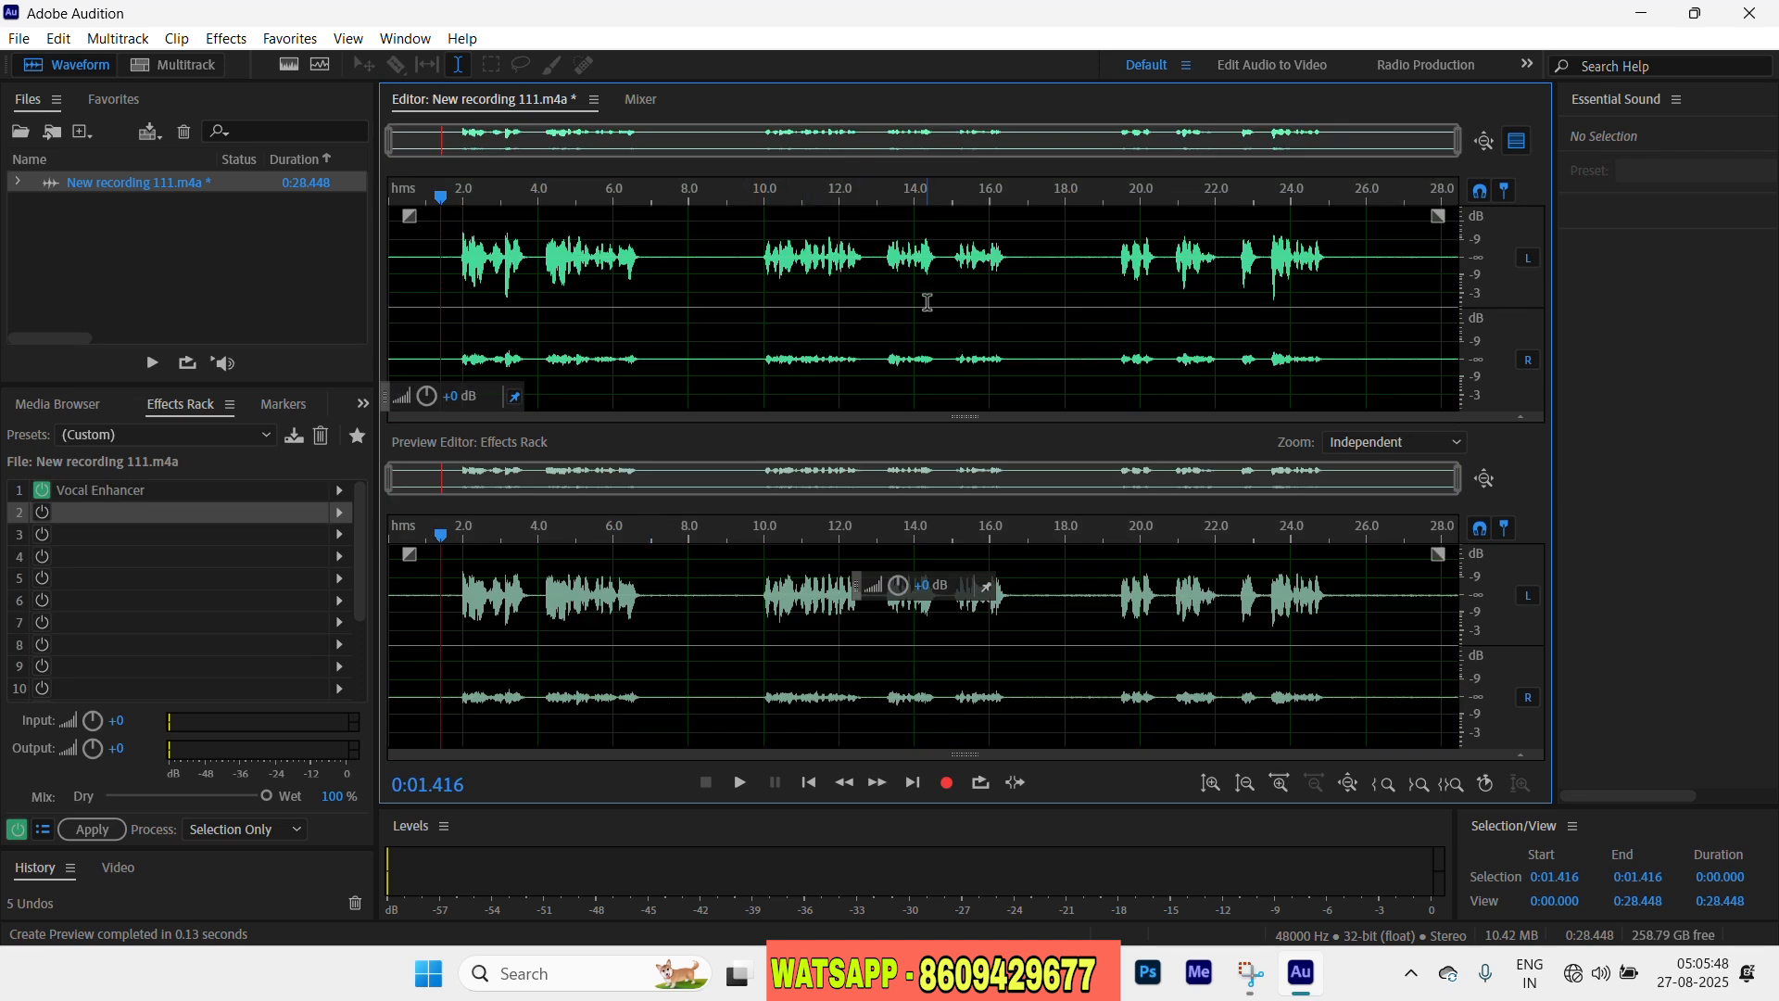
pyautogui.click(742, 786)
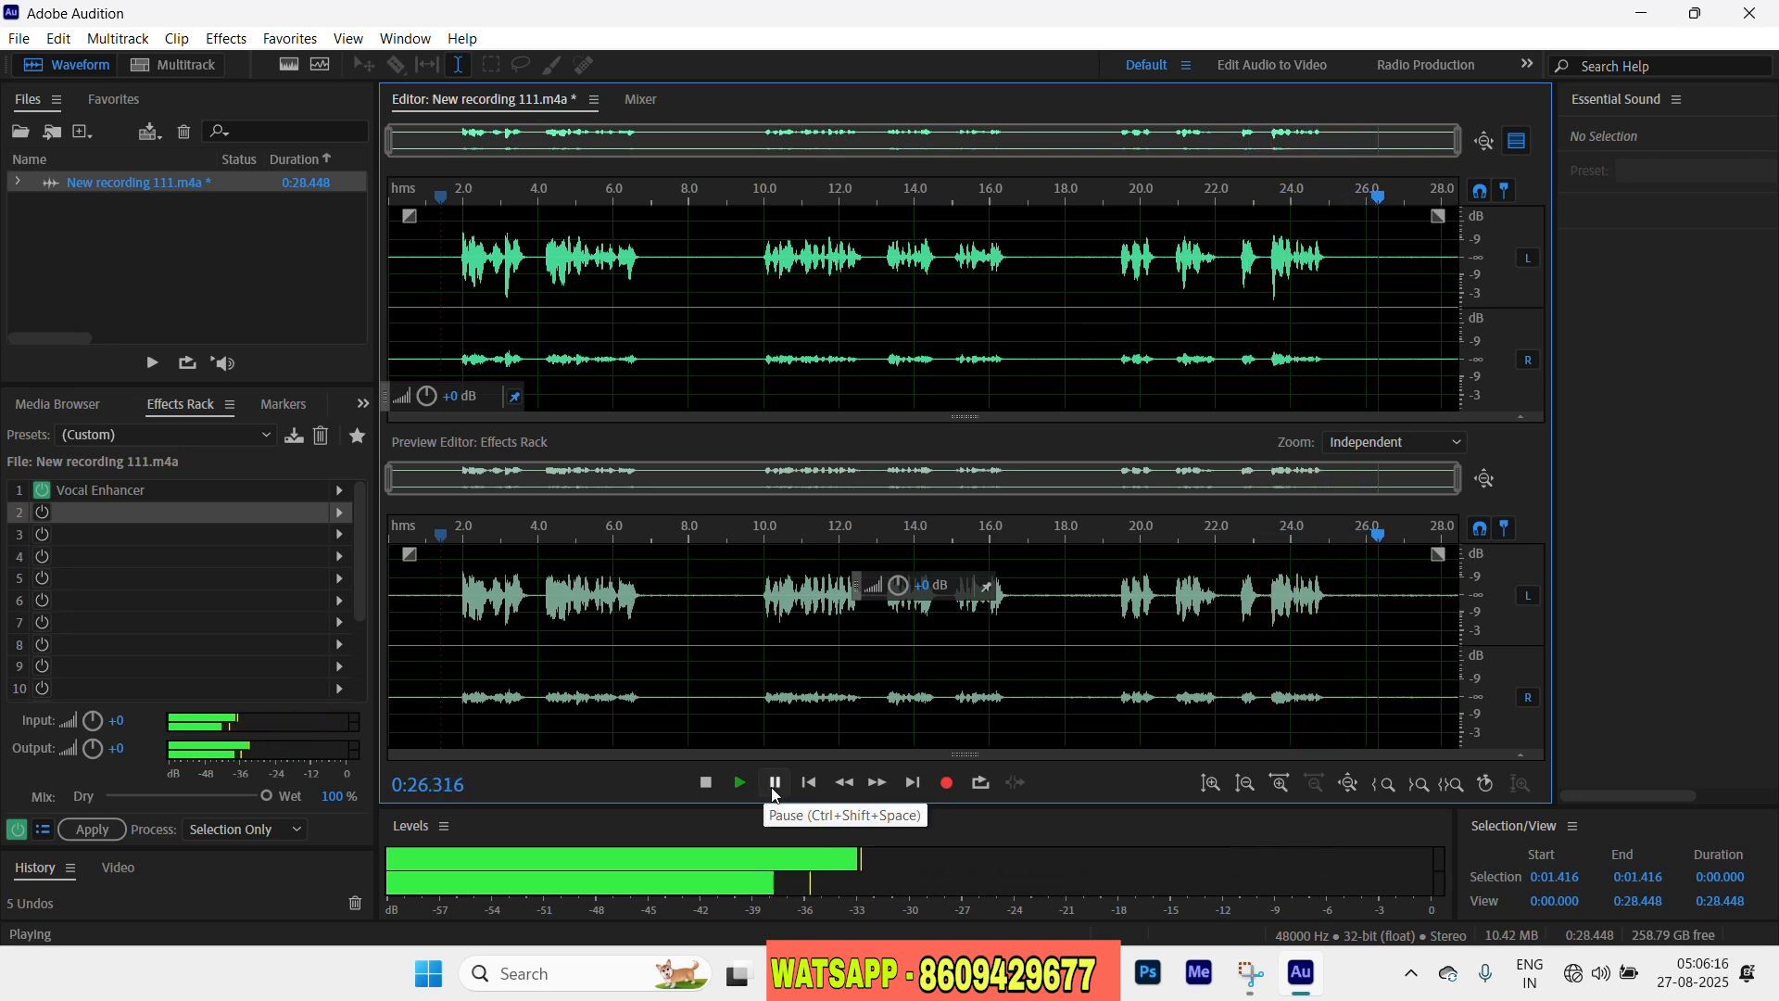
pyautogui.click(775, 789)
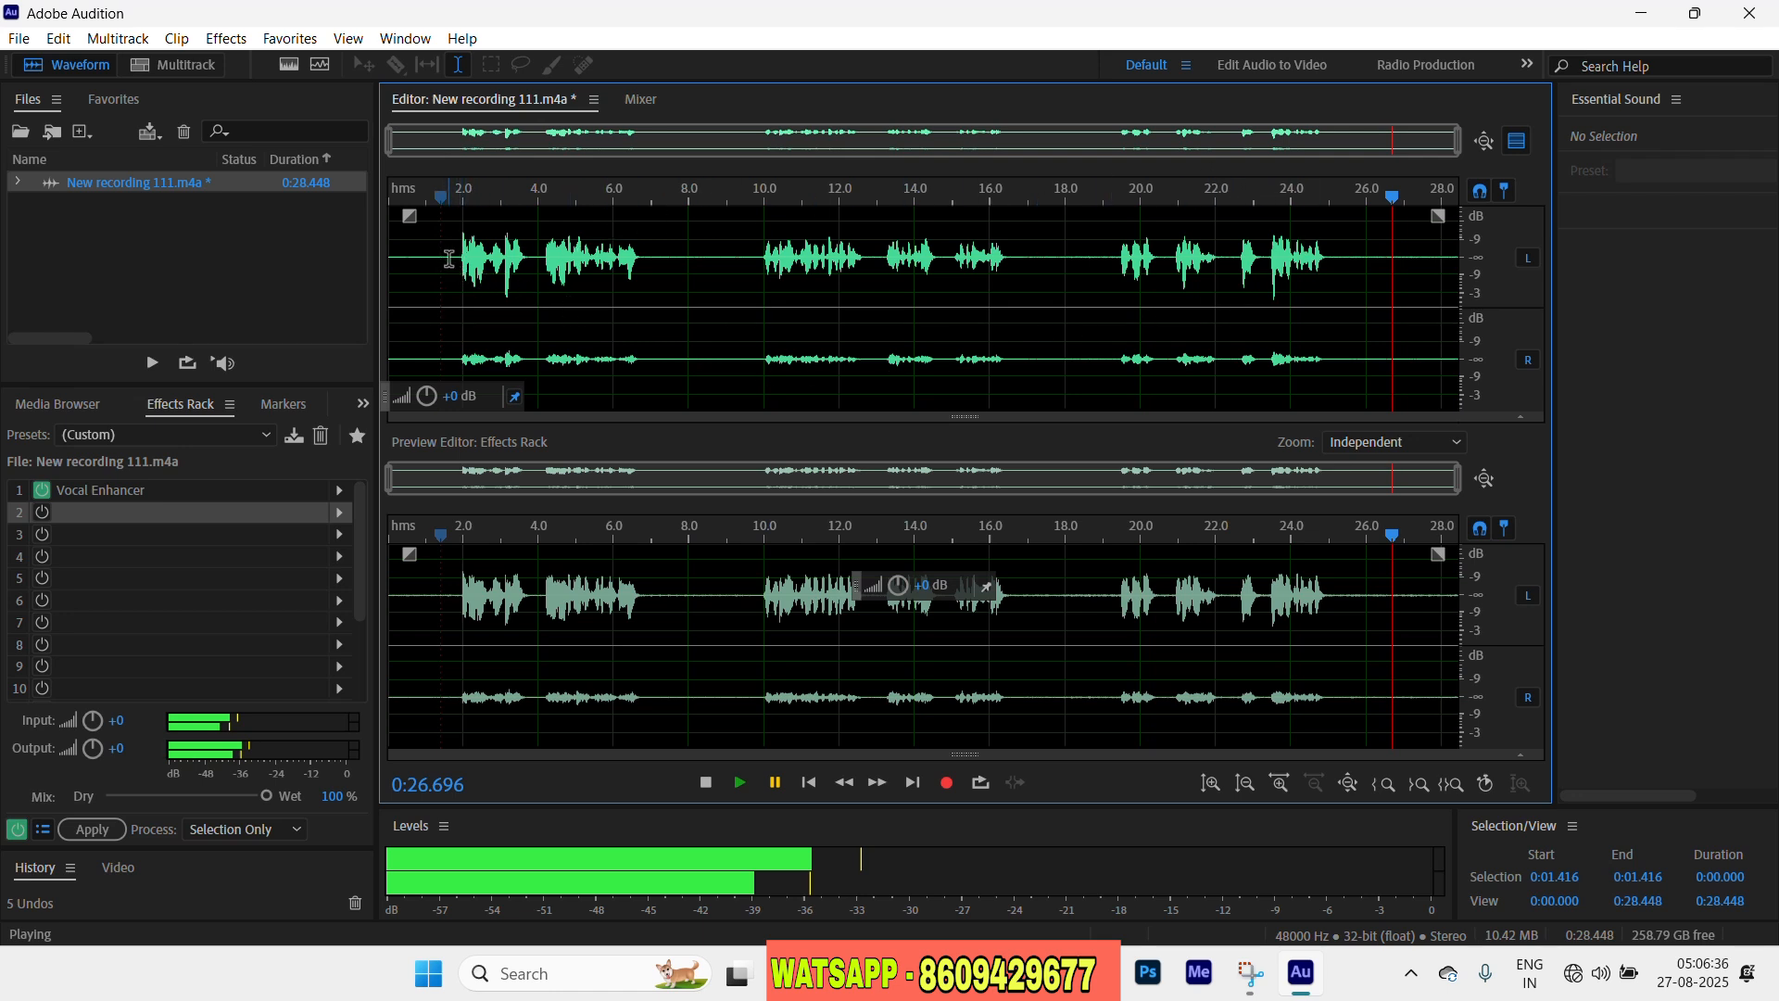
# - Add cue markers over the first two speech sections, 0:01.570 to 0:07.296 and 0:09.605 to 0:16.717
pyautogui.moveTo(447, 259); pyautogui.dragTo(663, 259)
pyautogui.rightClick(630, 275)
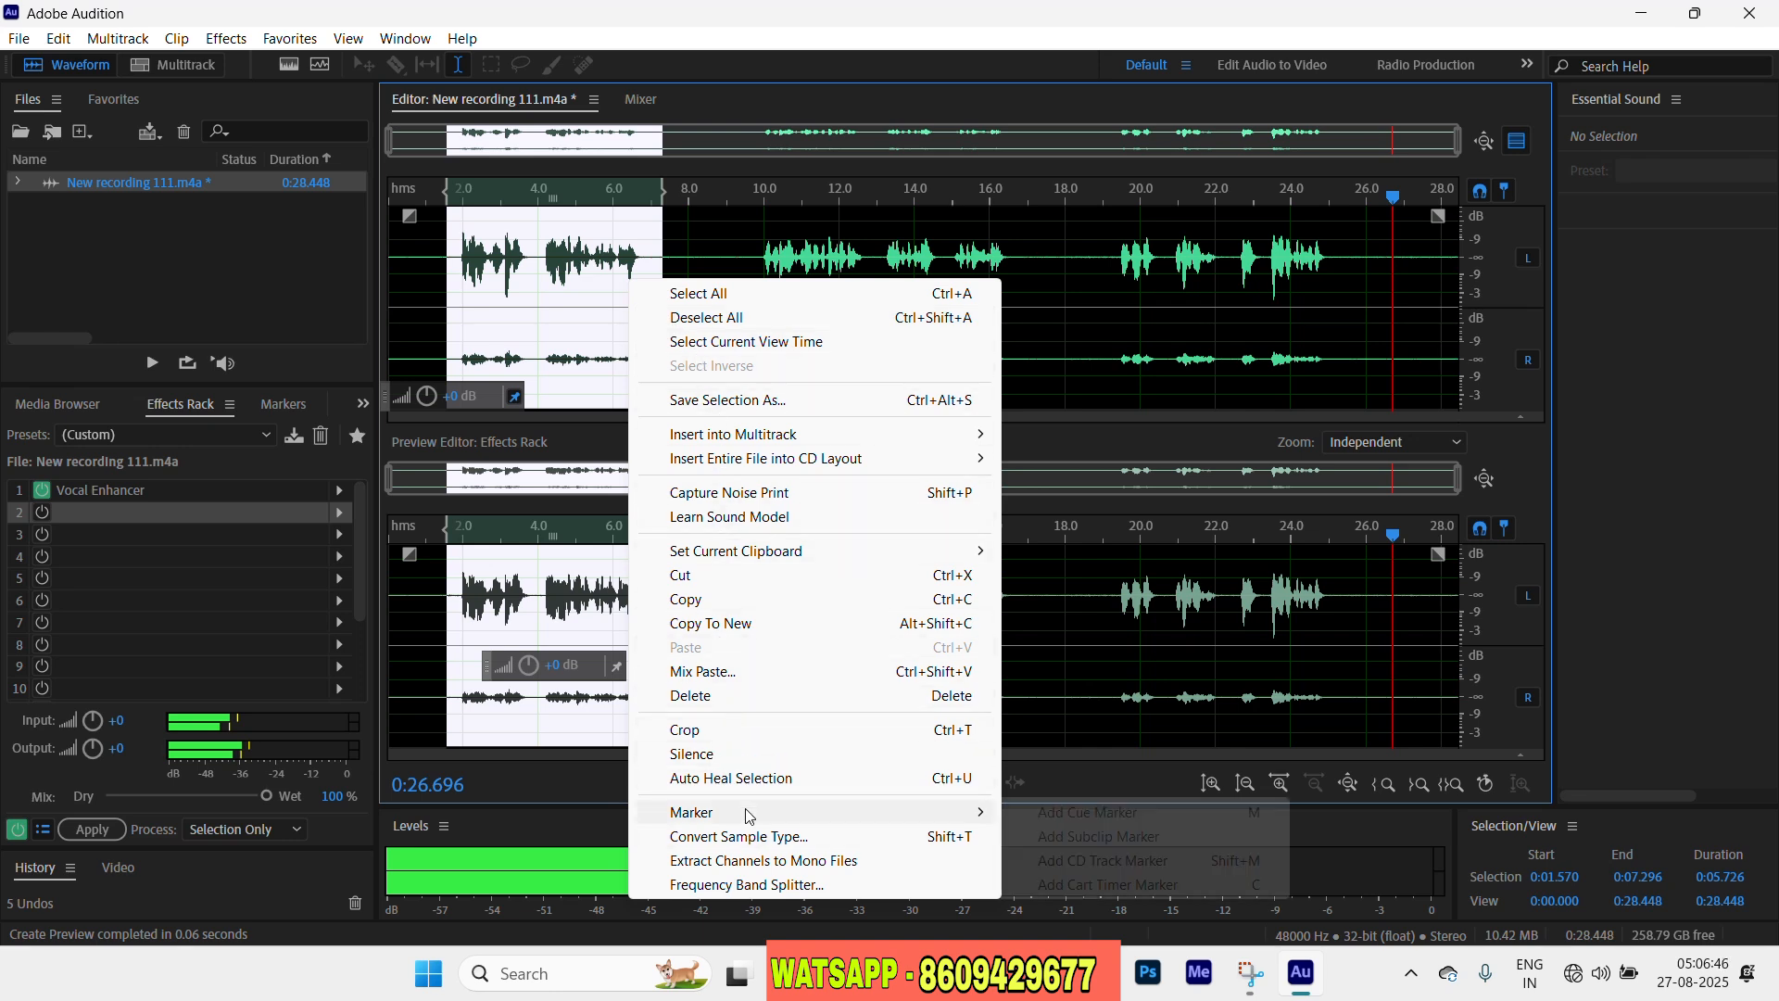
pyautogui.moveTo(751, 815)
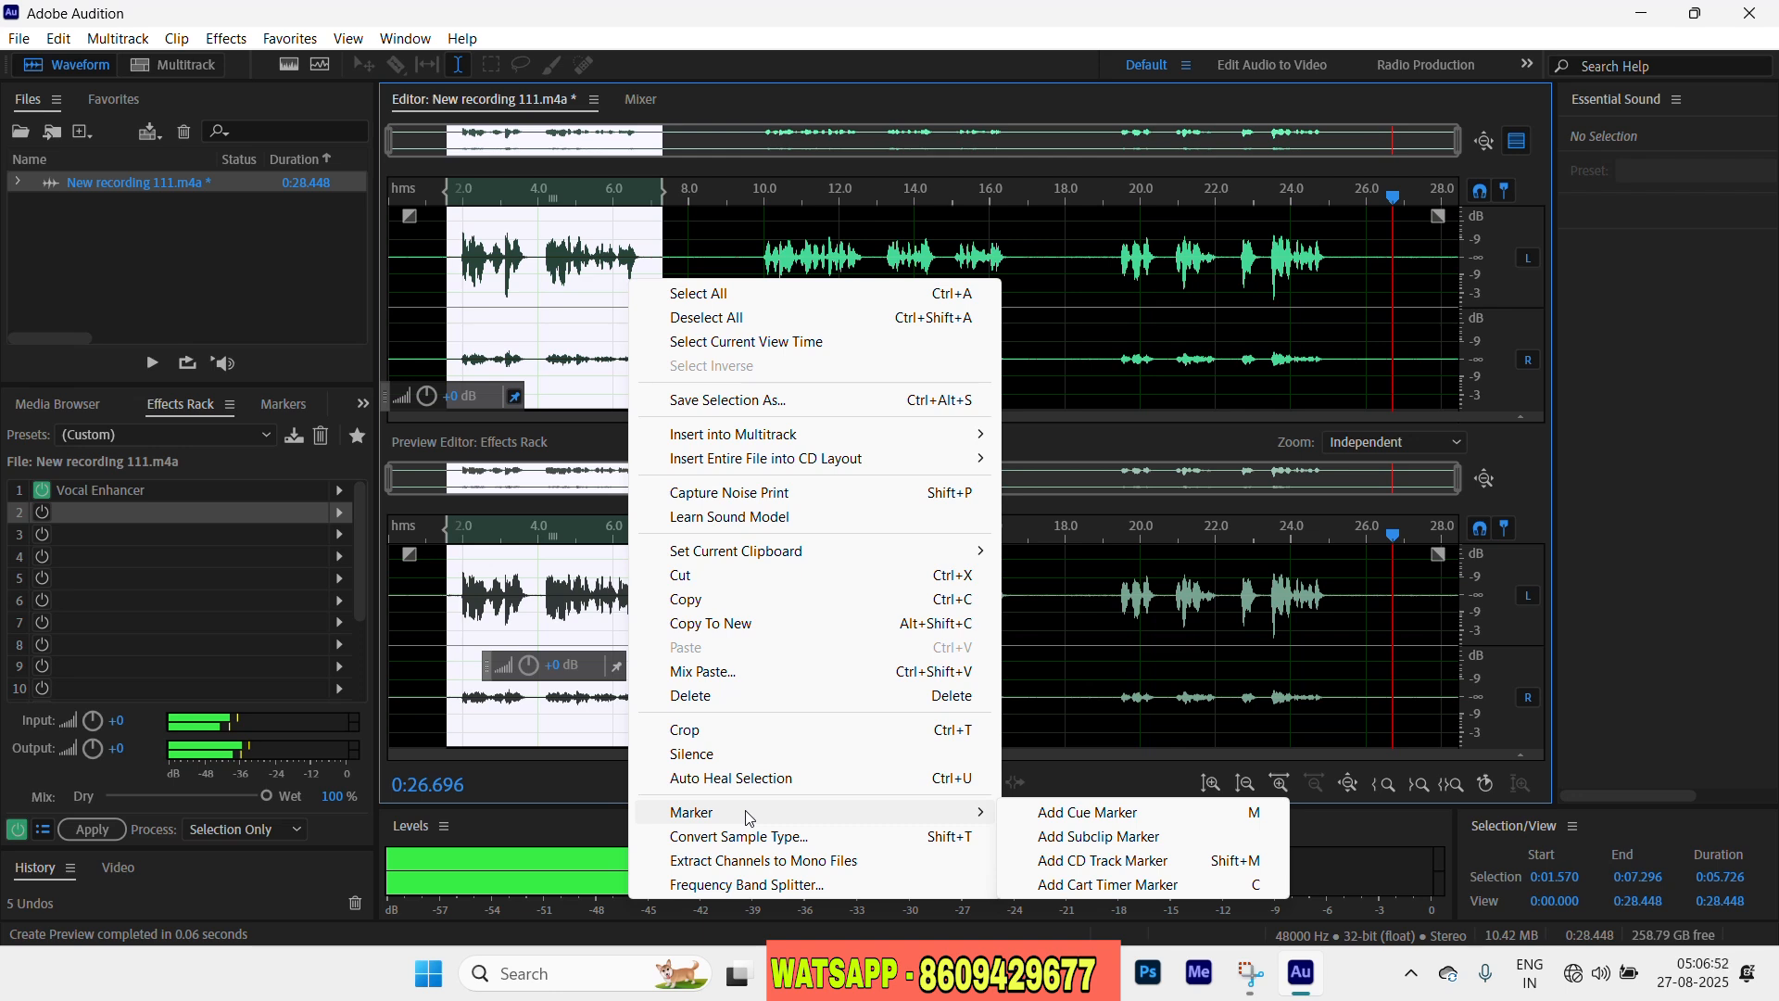
pyautogui.click(1089, 813)
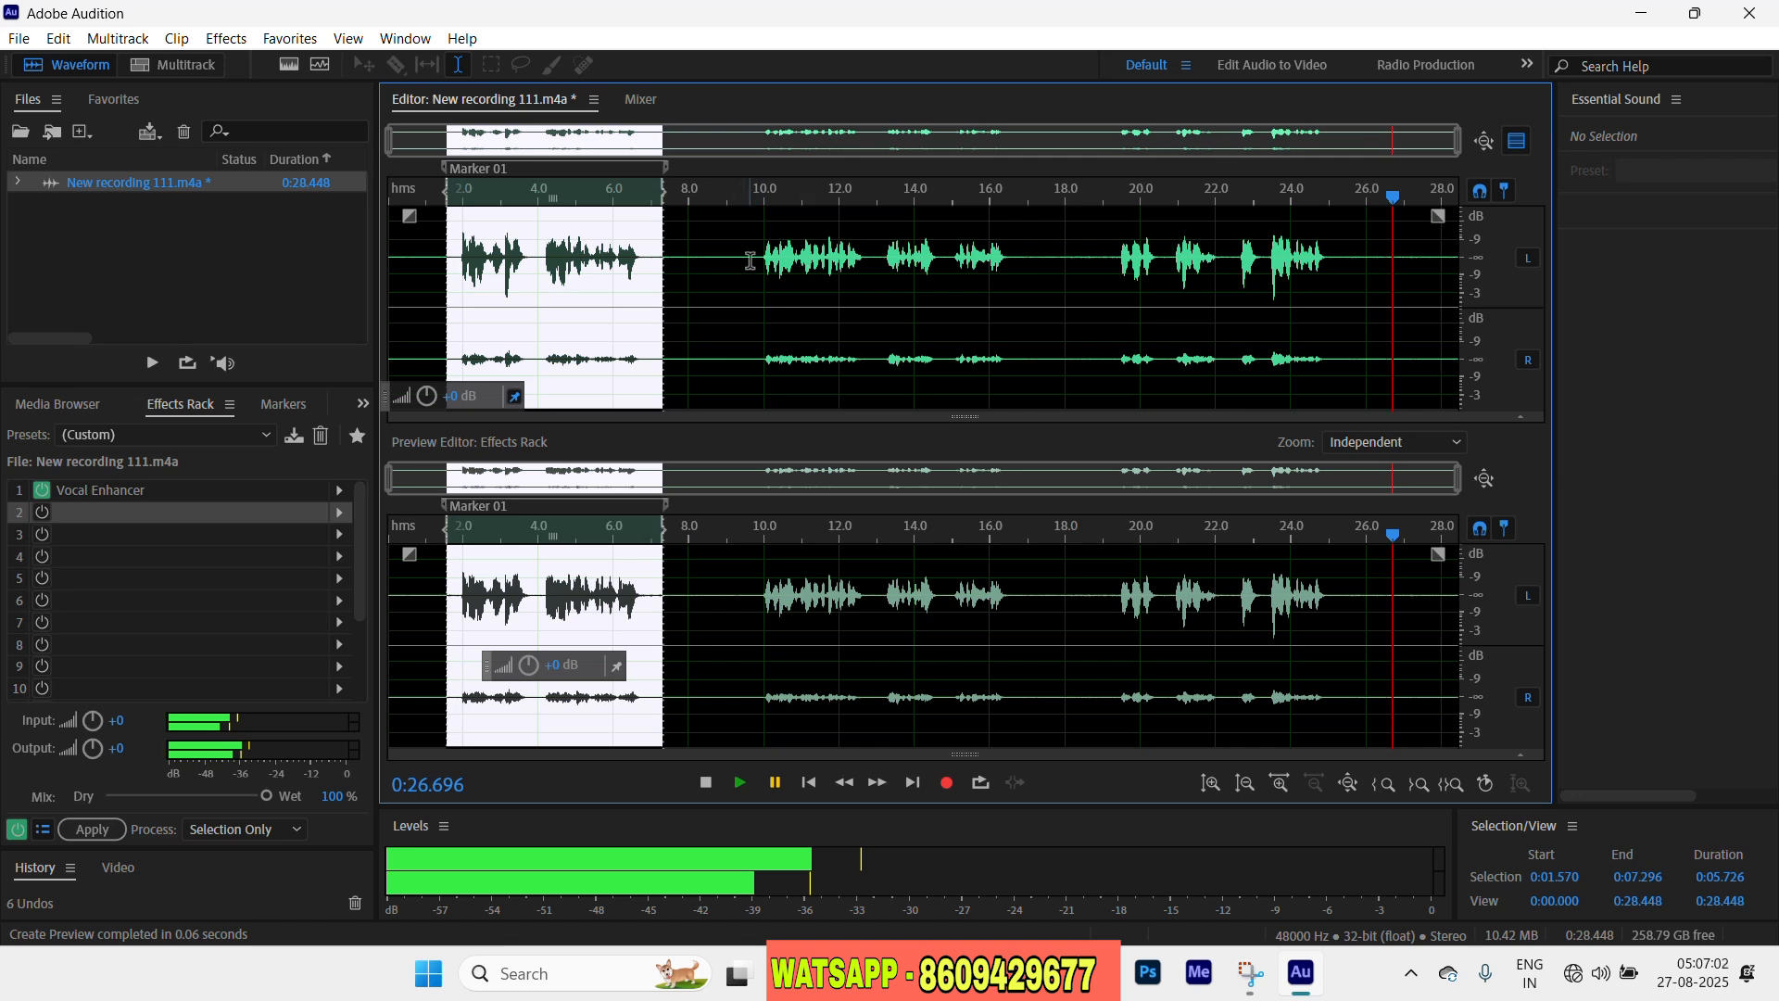
pyautogui.moveTo(751, 261); pyautogui.dragTo(1018, 267)
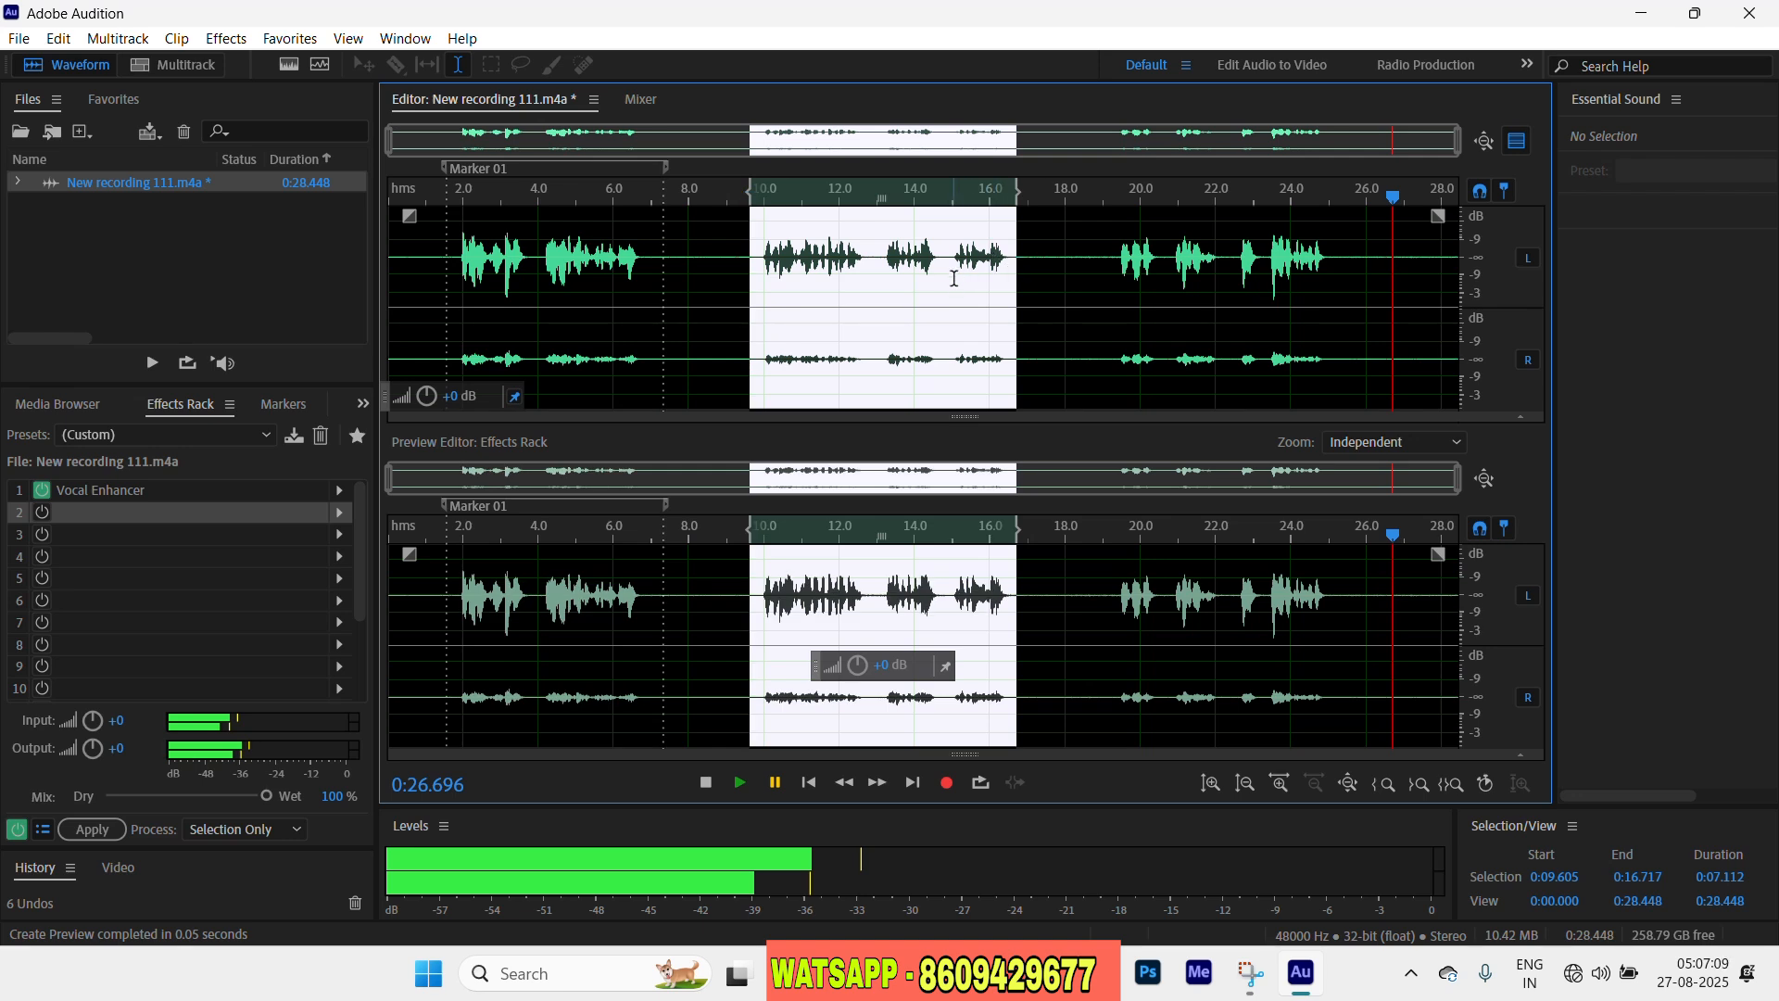
pyautogui.press('m')
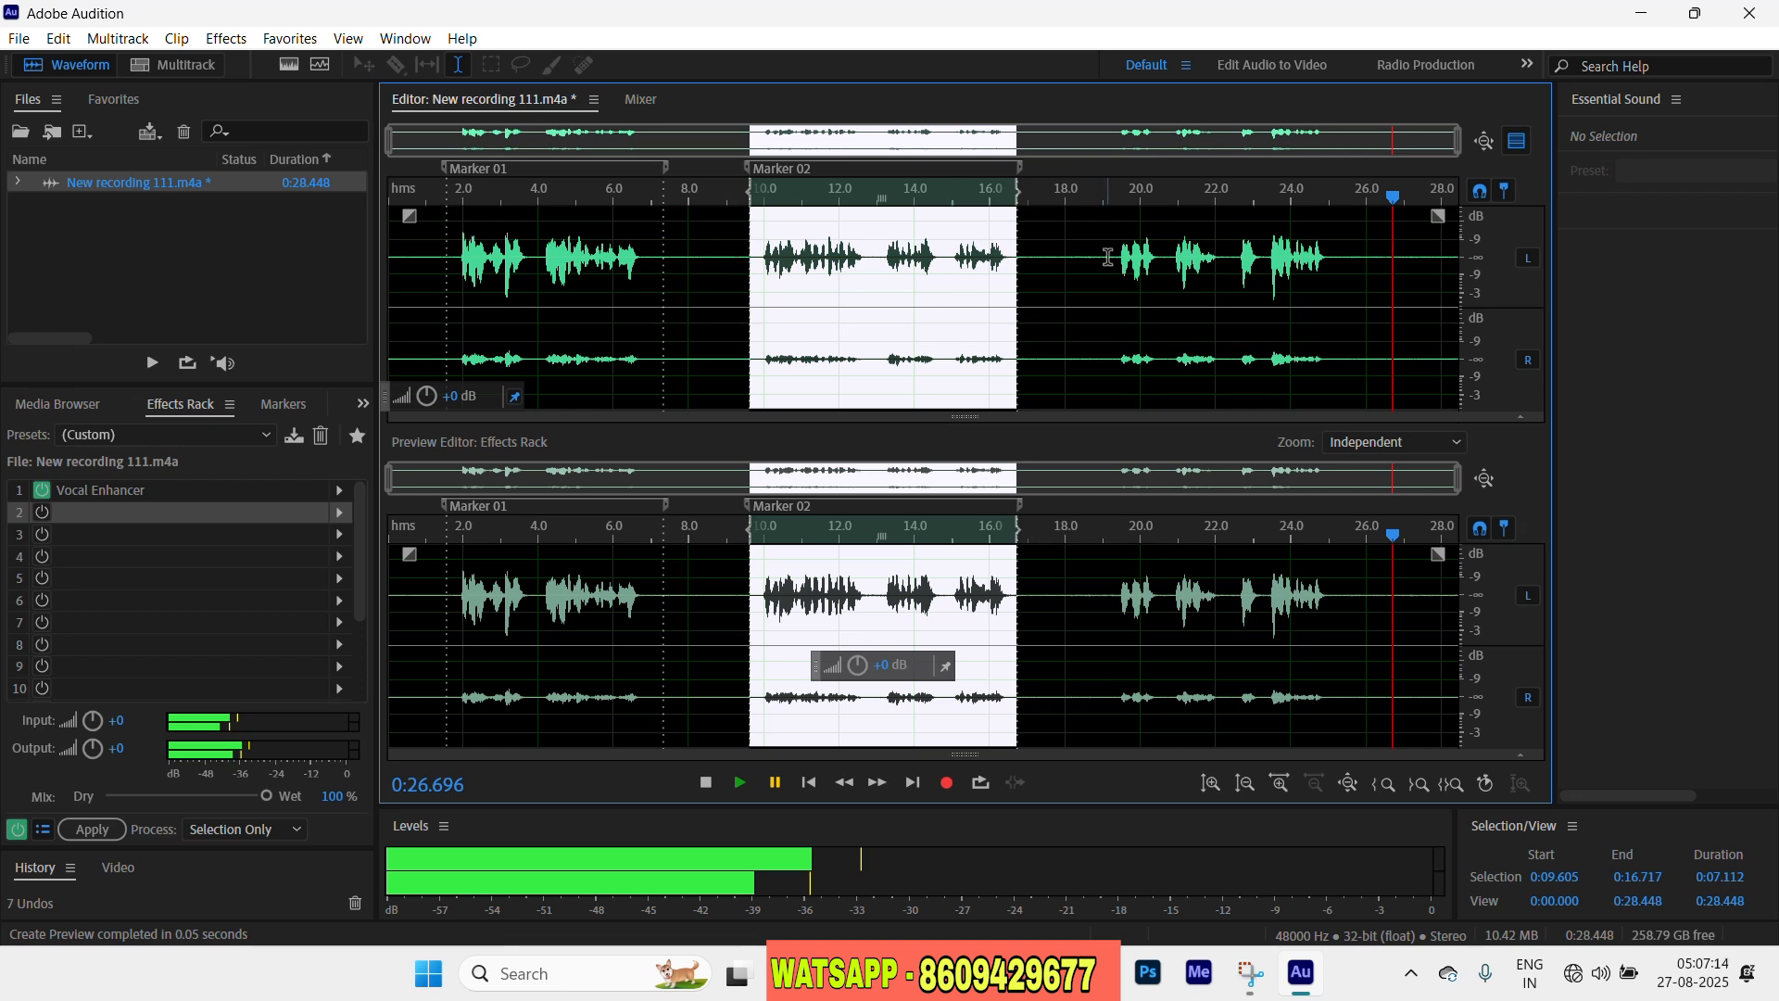
# - Add a cue marker over the third speech section, 0:19.119 to 0:25.369
pyautogui.moveTo(1107, 258); pyautogui.dragTo(1343, 264)
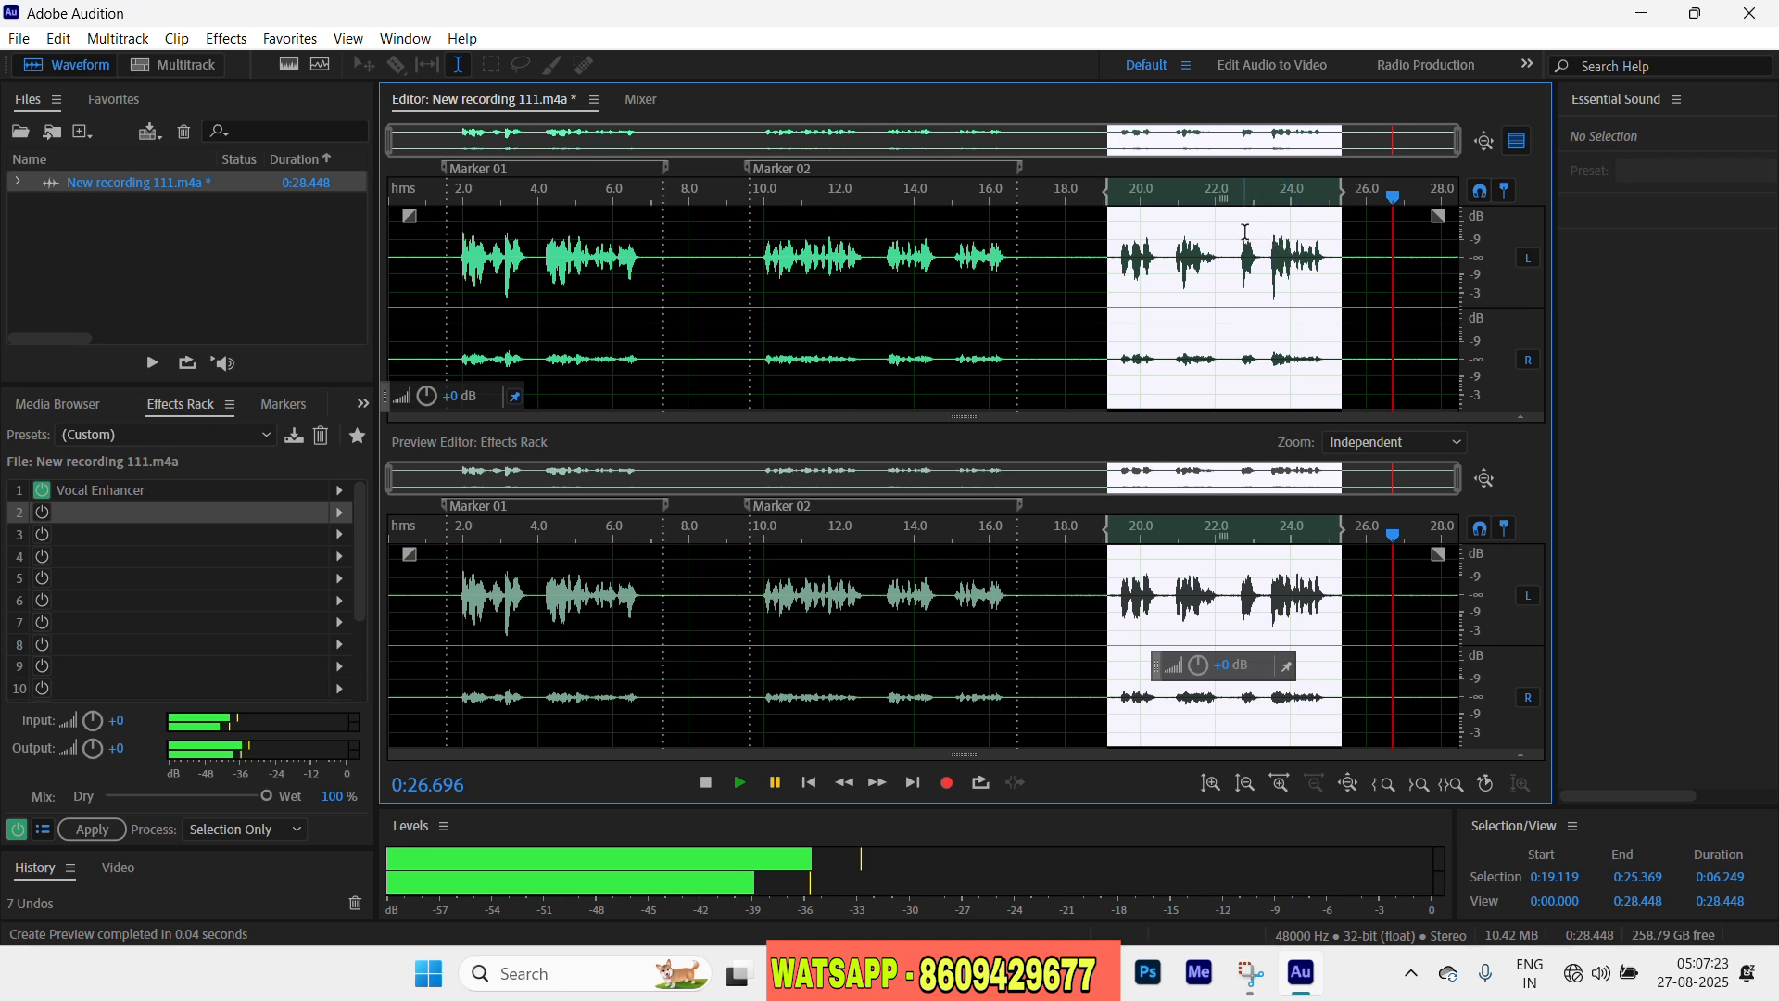
pyautogui.press('m')
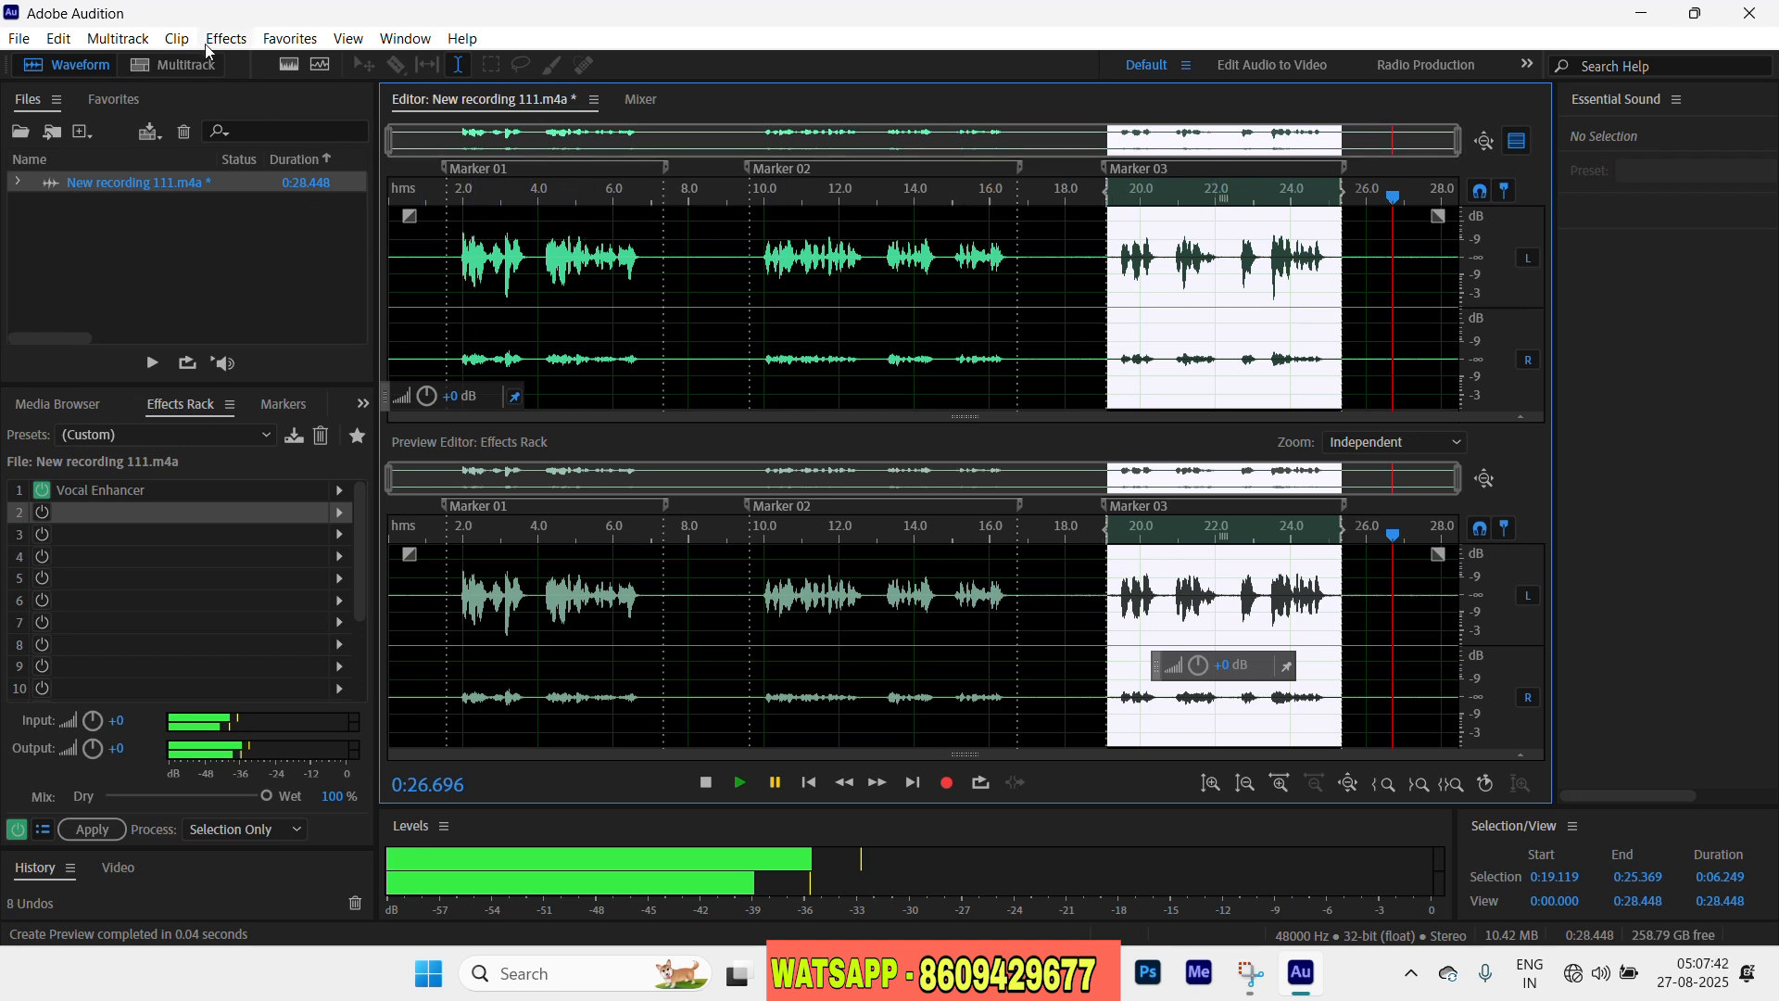
# - Start exporting the audio within range markers without applying the rack effects, and set the export location to C:\New folder
pyautogui.click(19, 39)
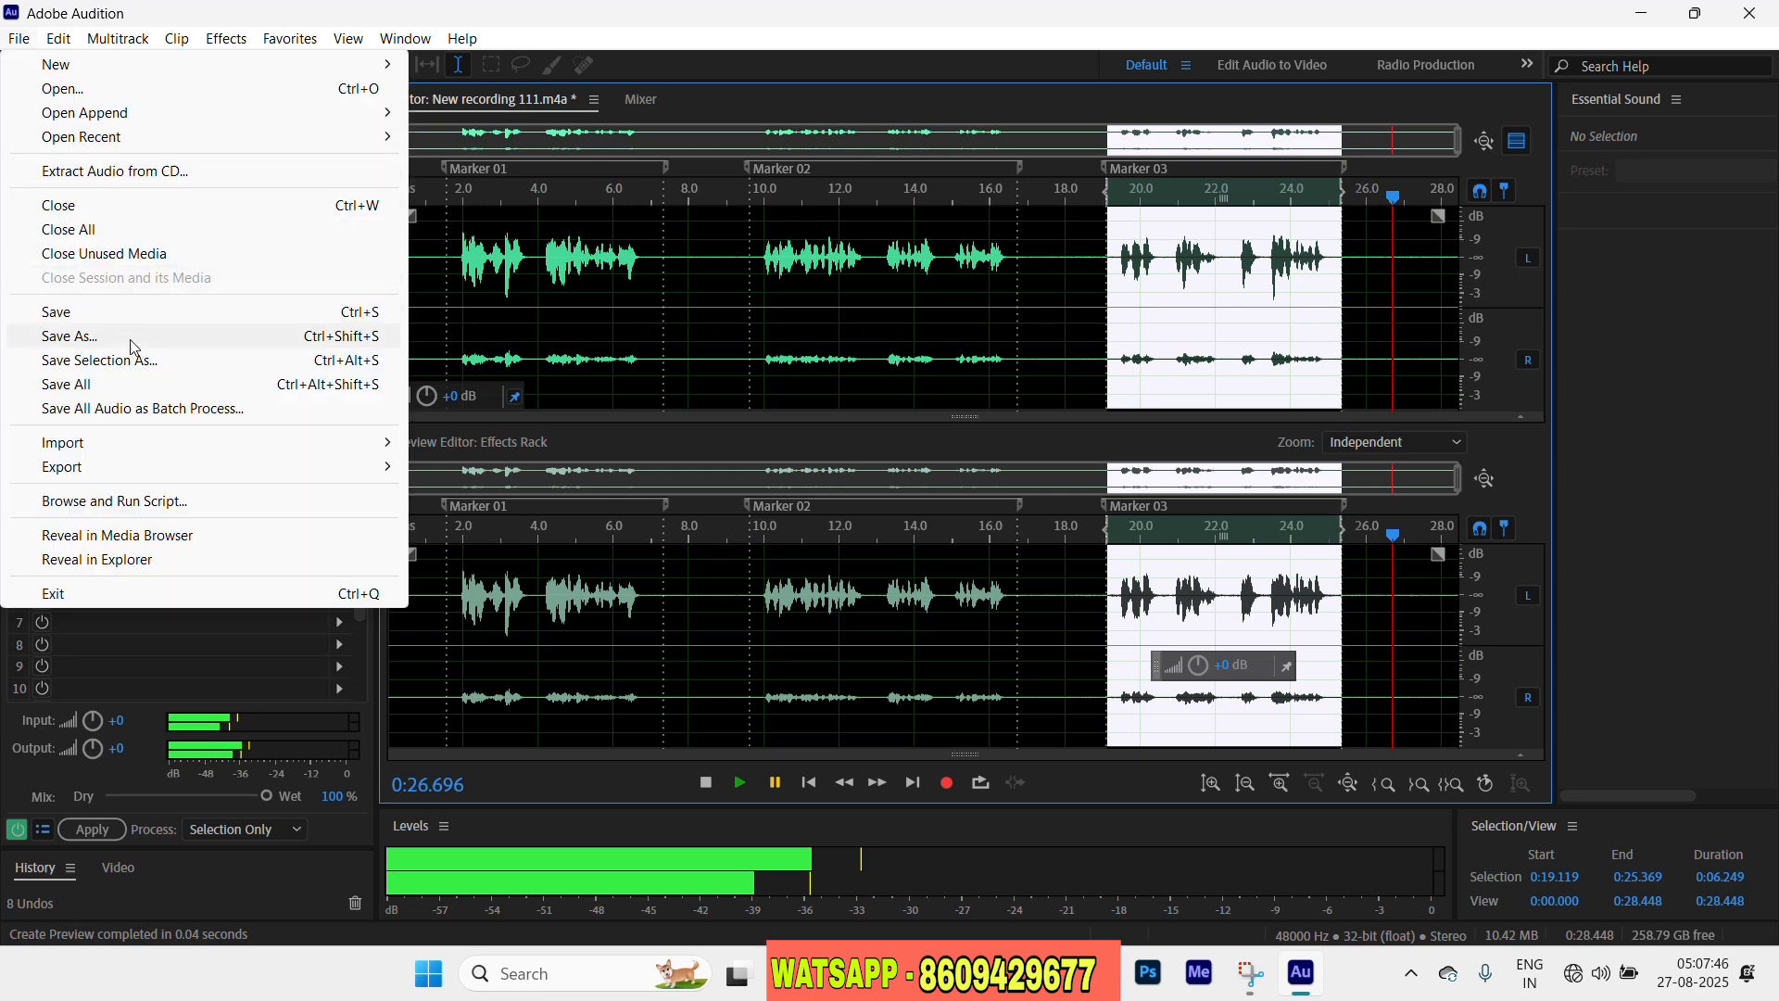
pyautogui.moveTo(142, 480)
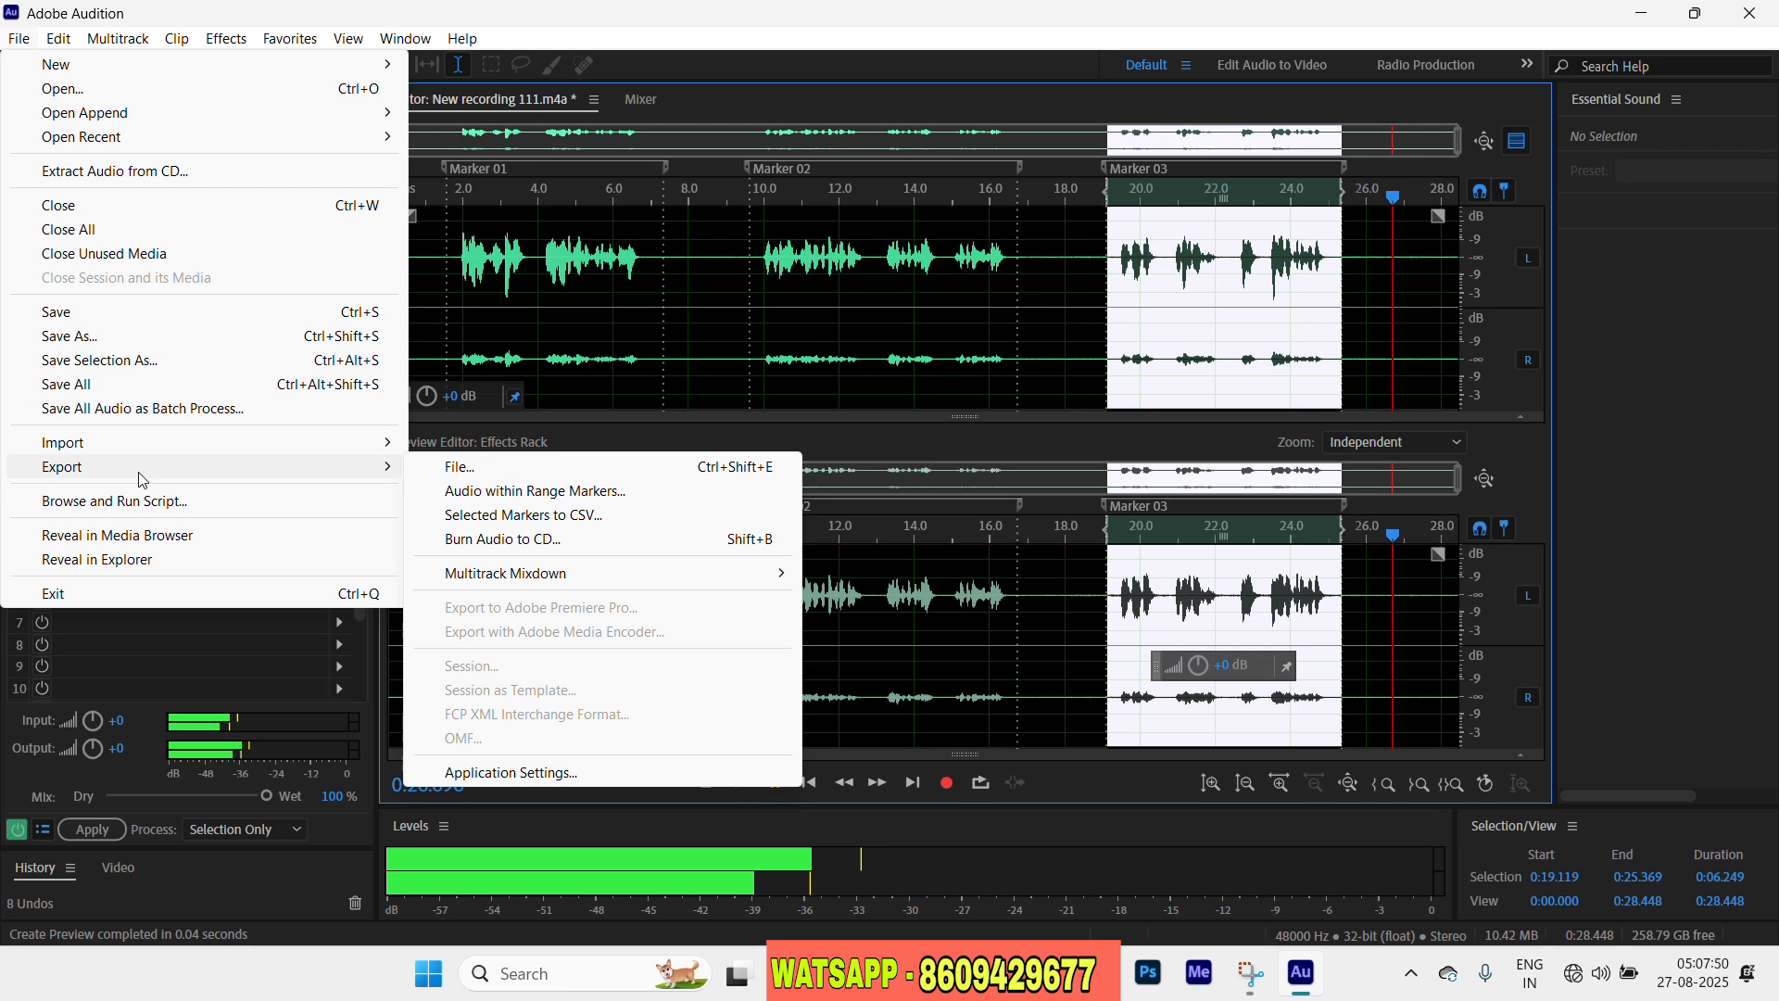
pyautogui.click(551, 494)
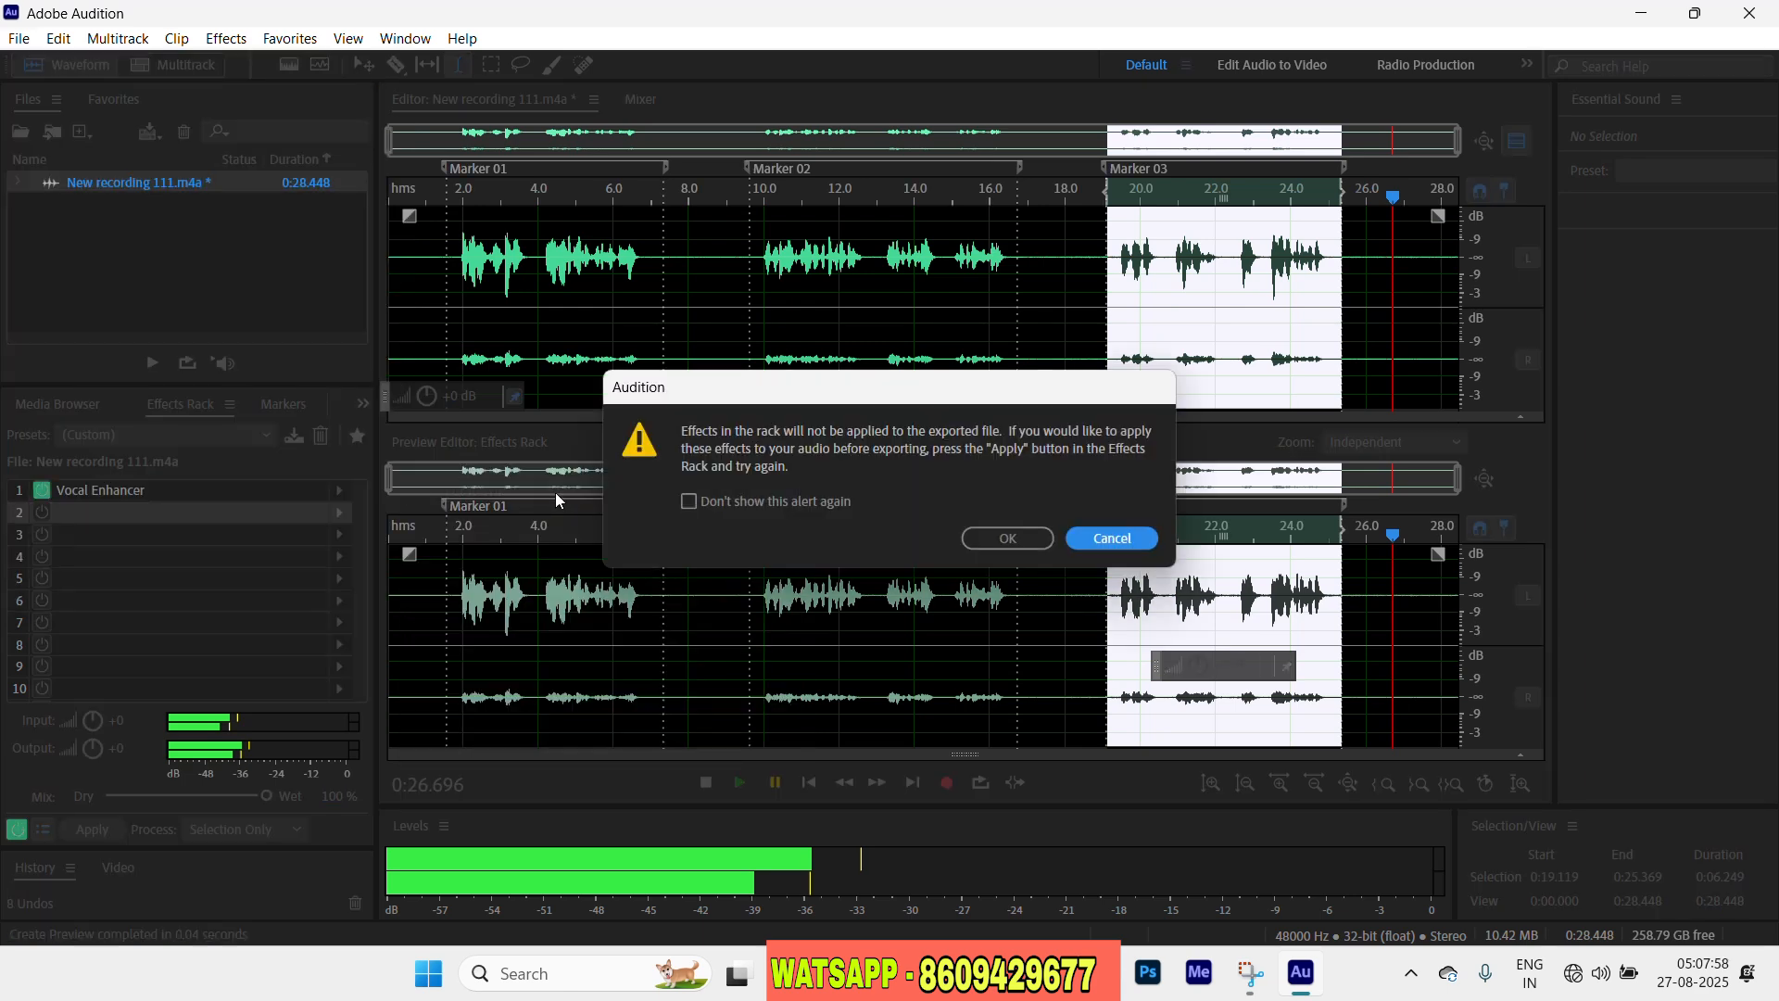
pyautogui.click(1004, 542)
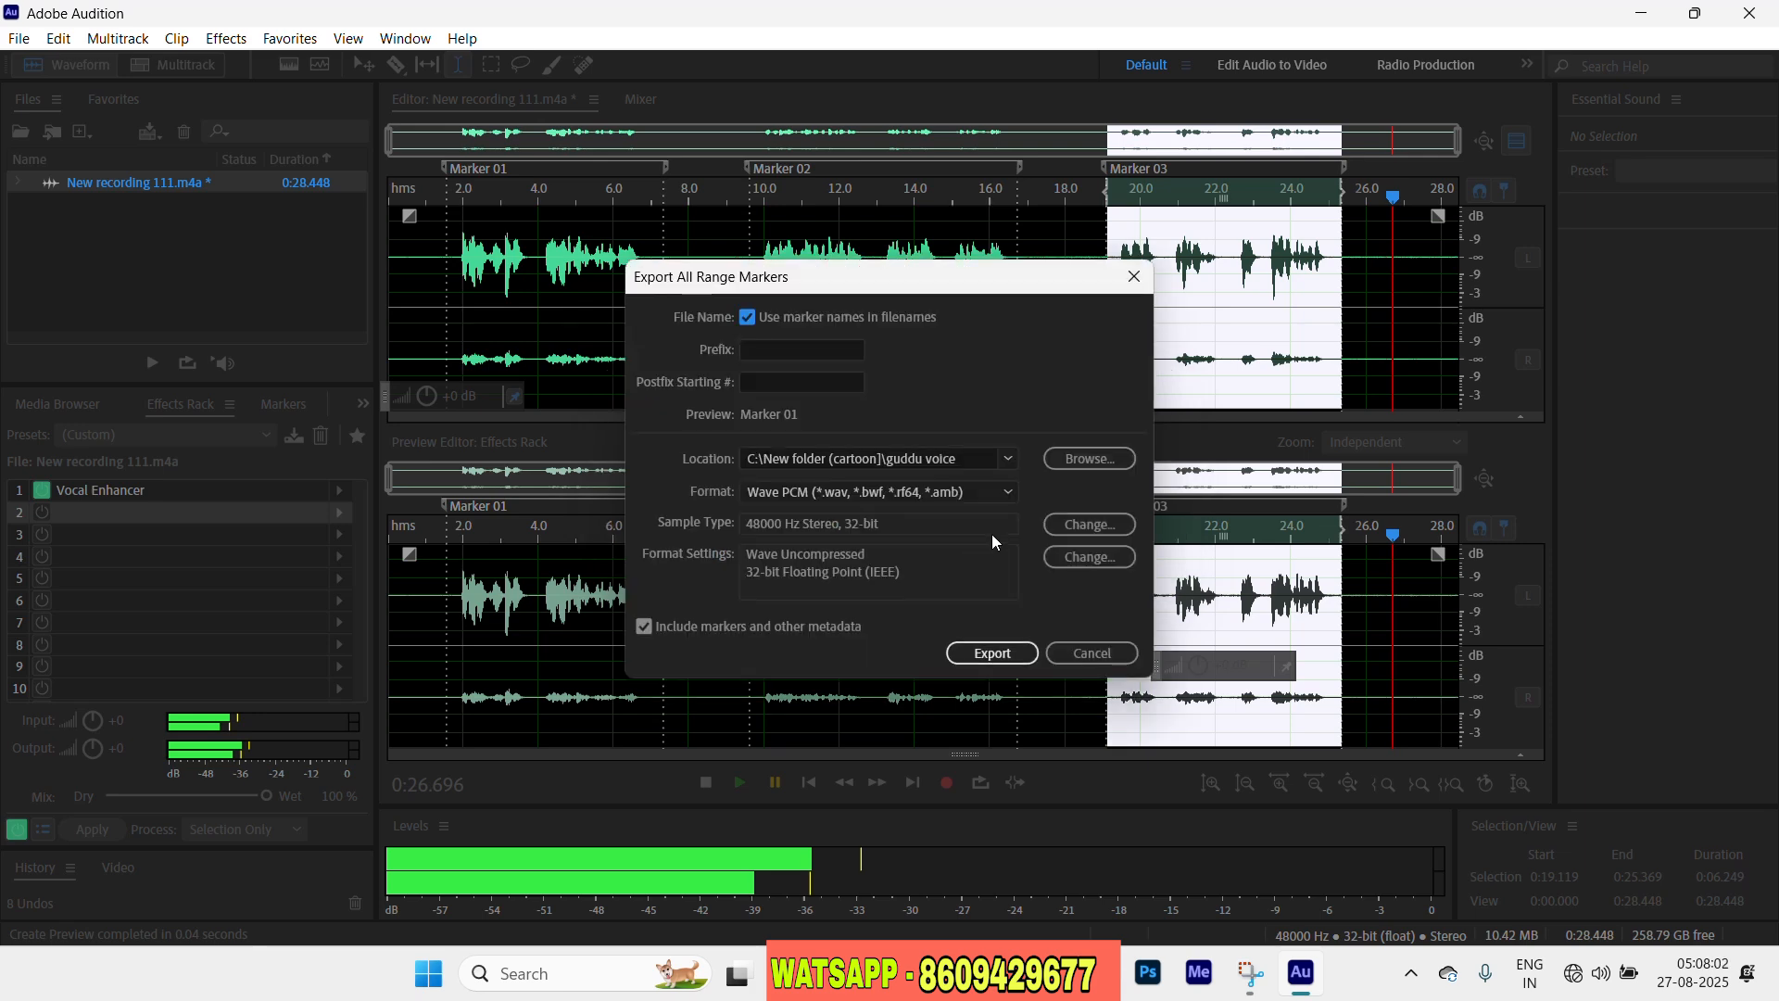
pyautogui.click(1059, 458)
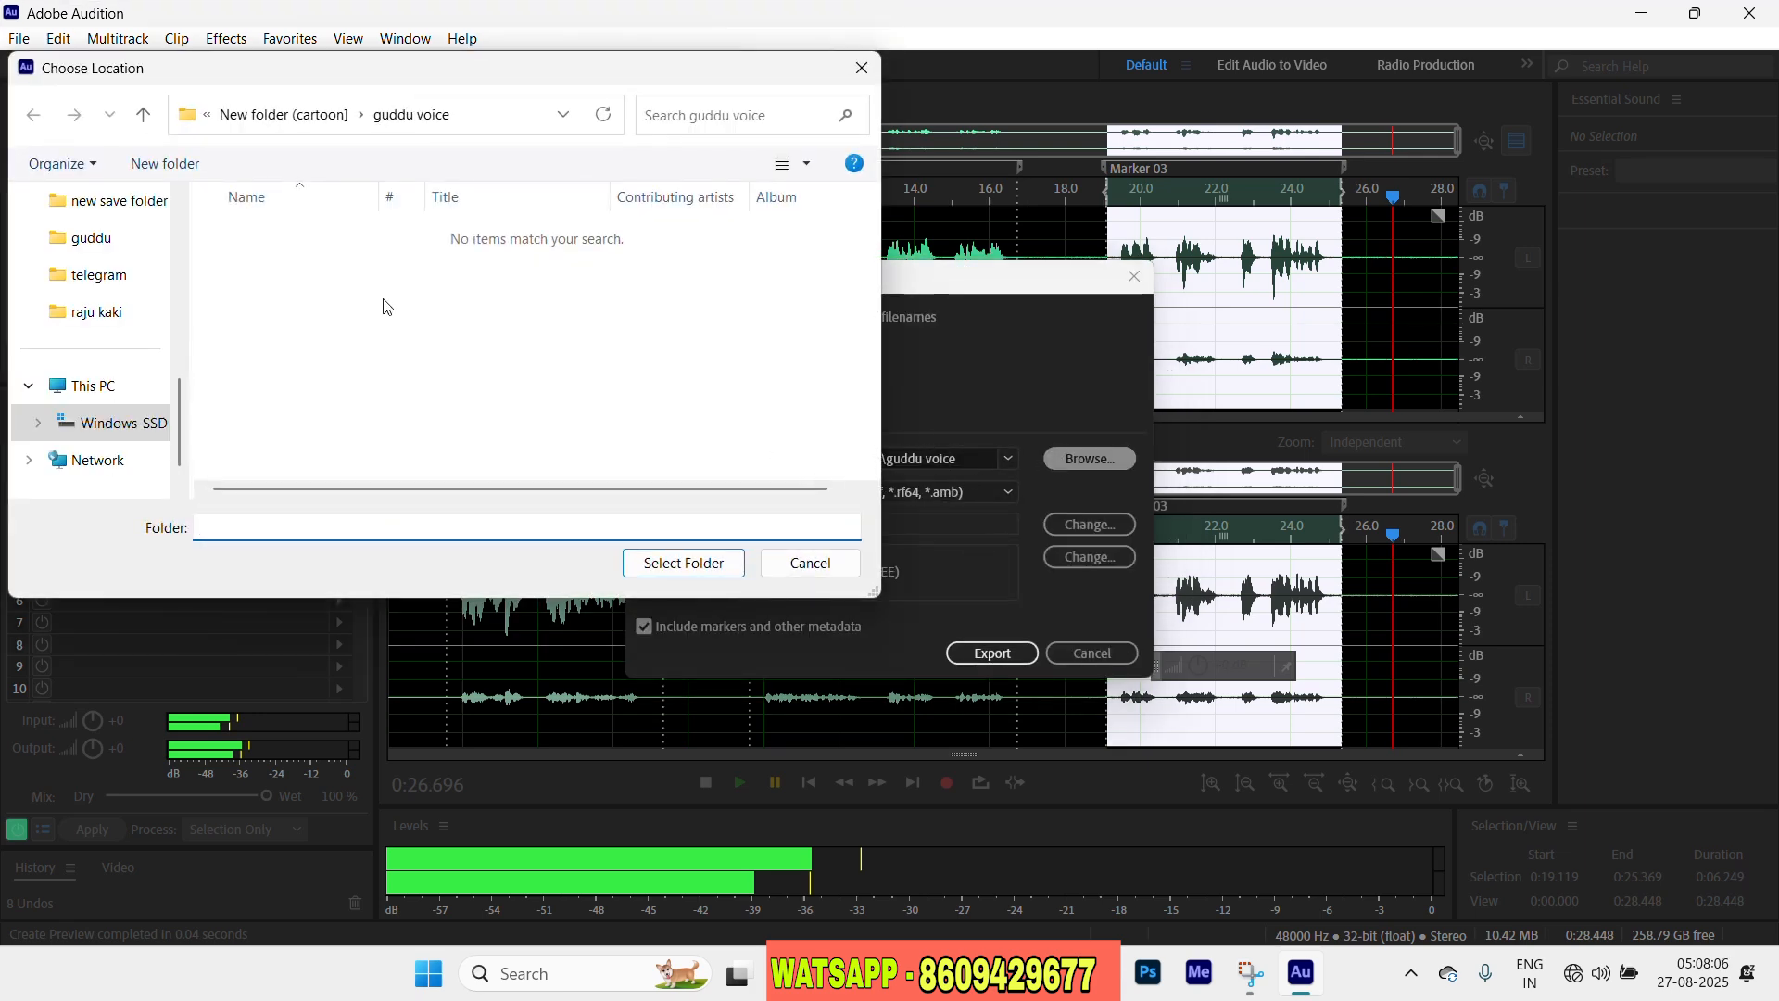
pyautogui.click(109, 386)
pyautogui.click(306, 264)
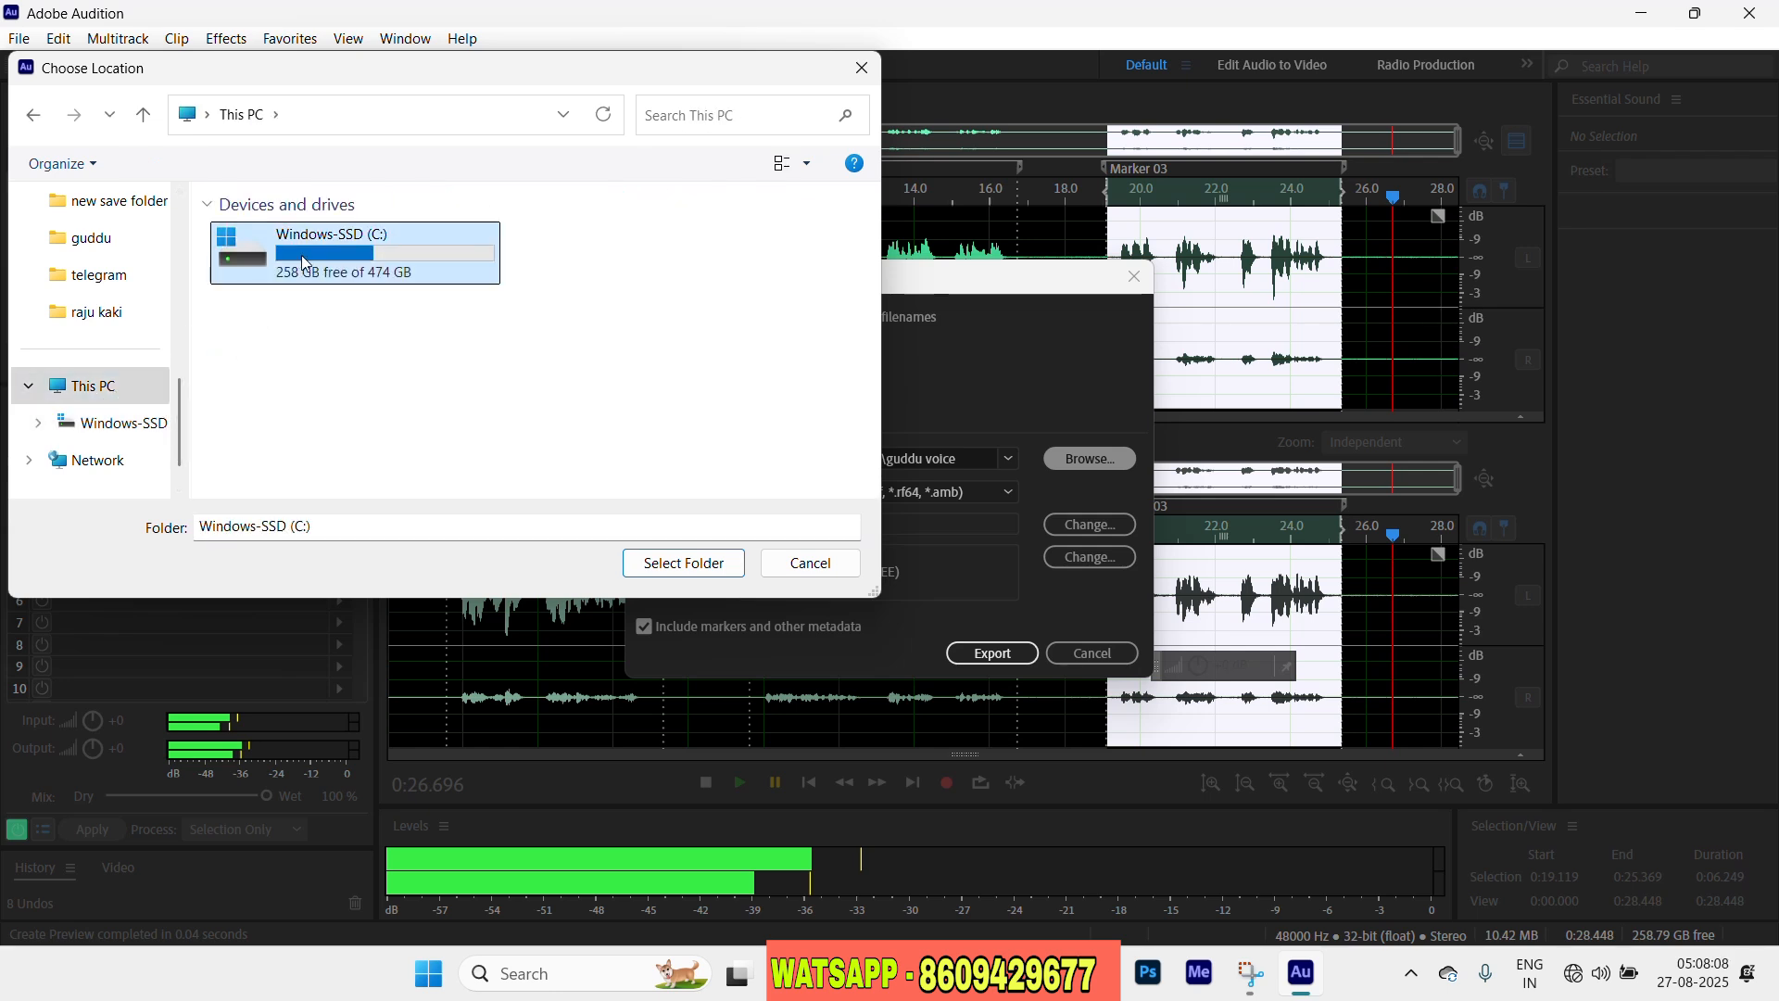
pyautogui.doubleClick(306, 264)
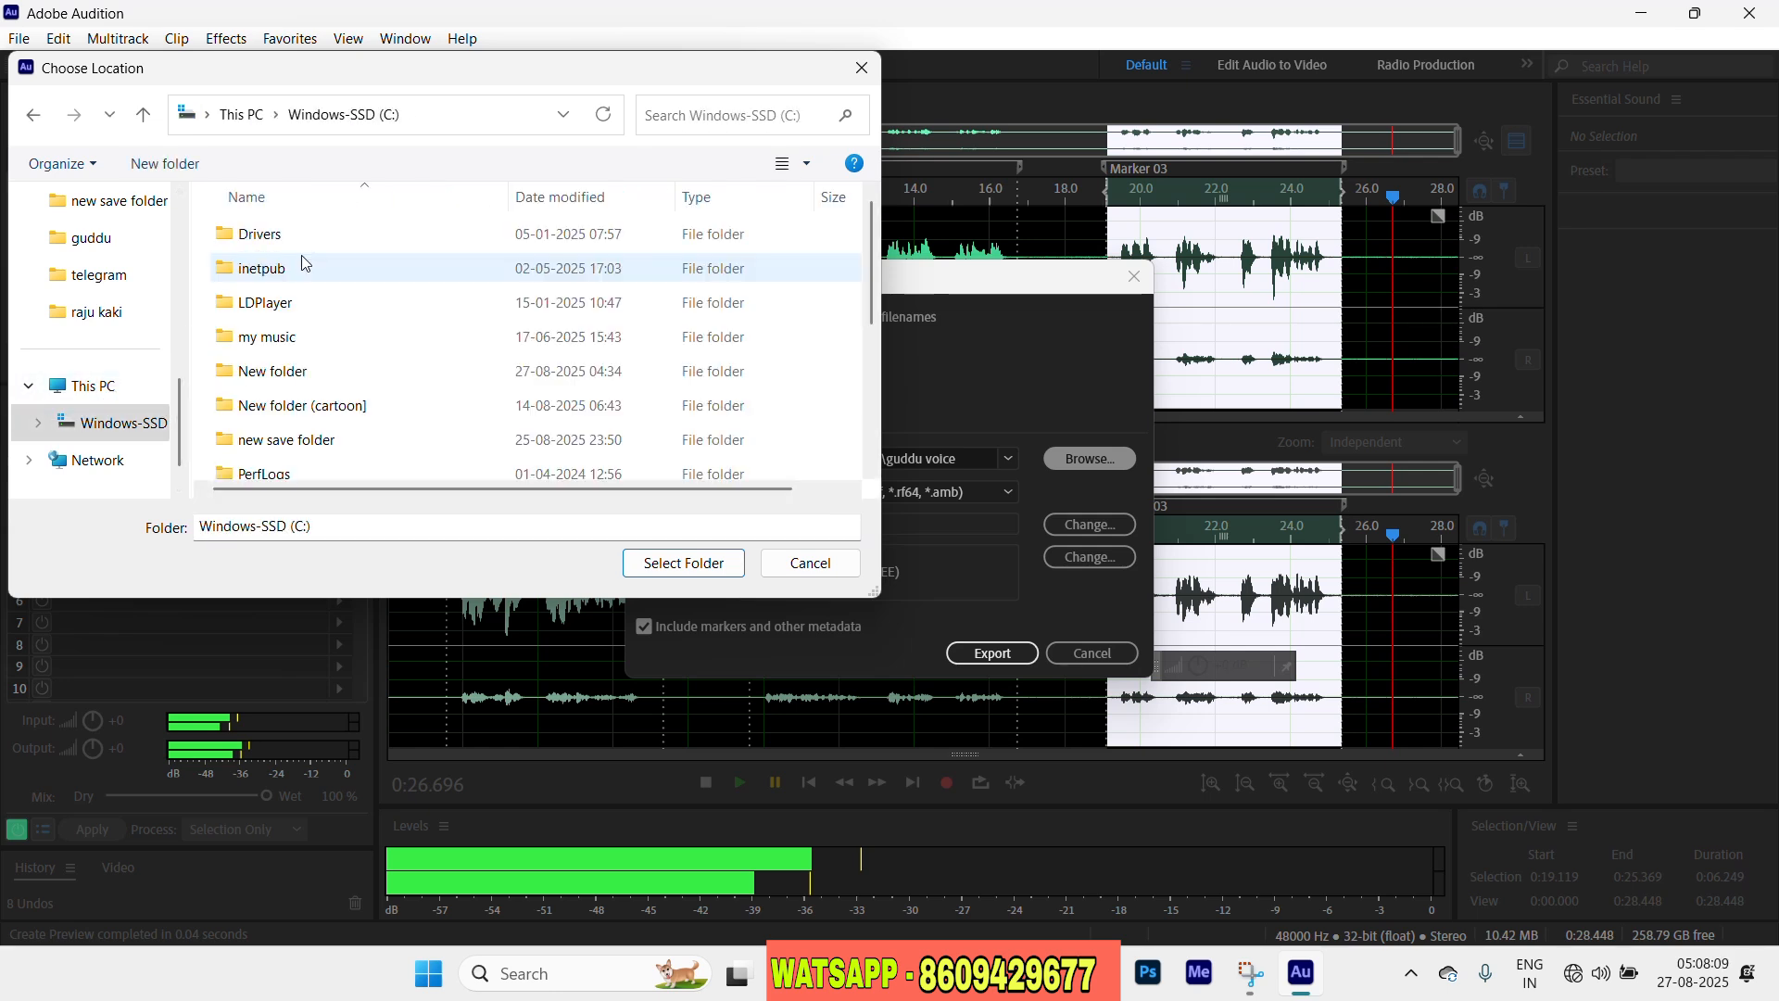
pyautogui.doubleClick(377, 386)
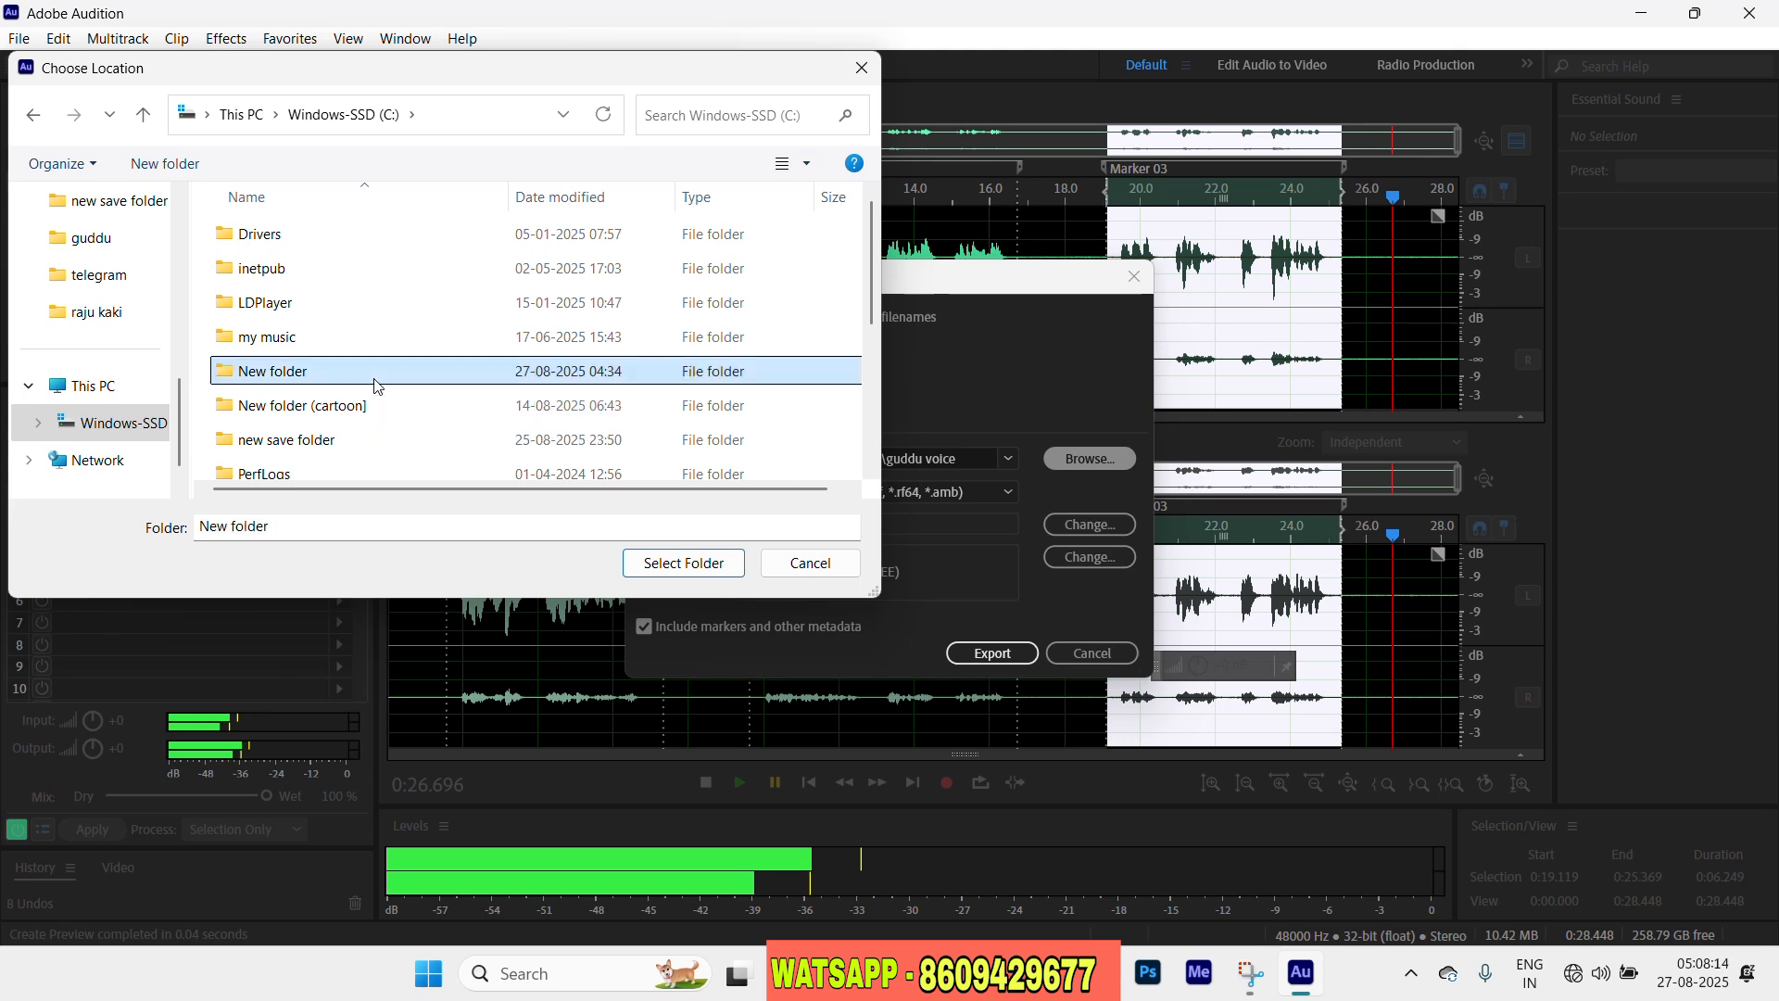
pyautogui.click(684, 563)
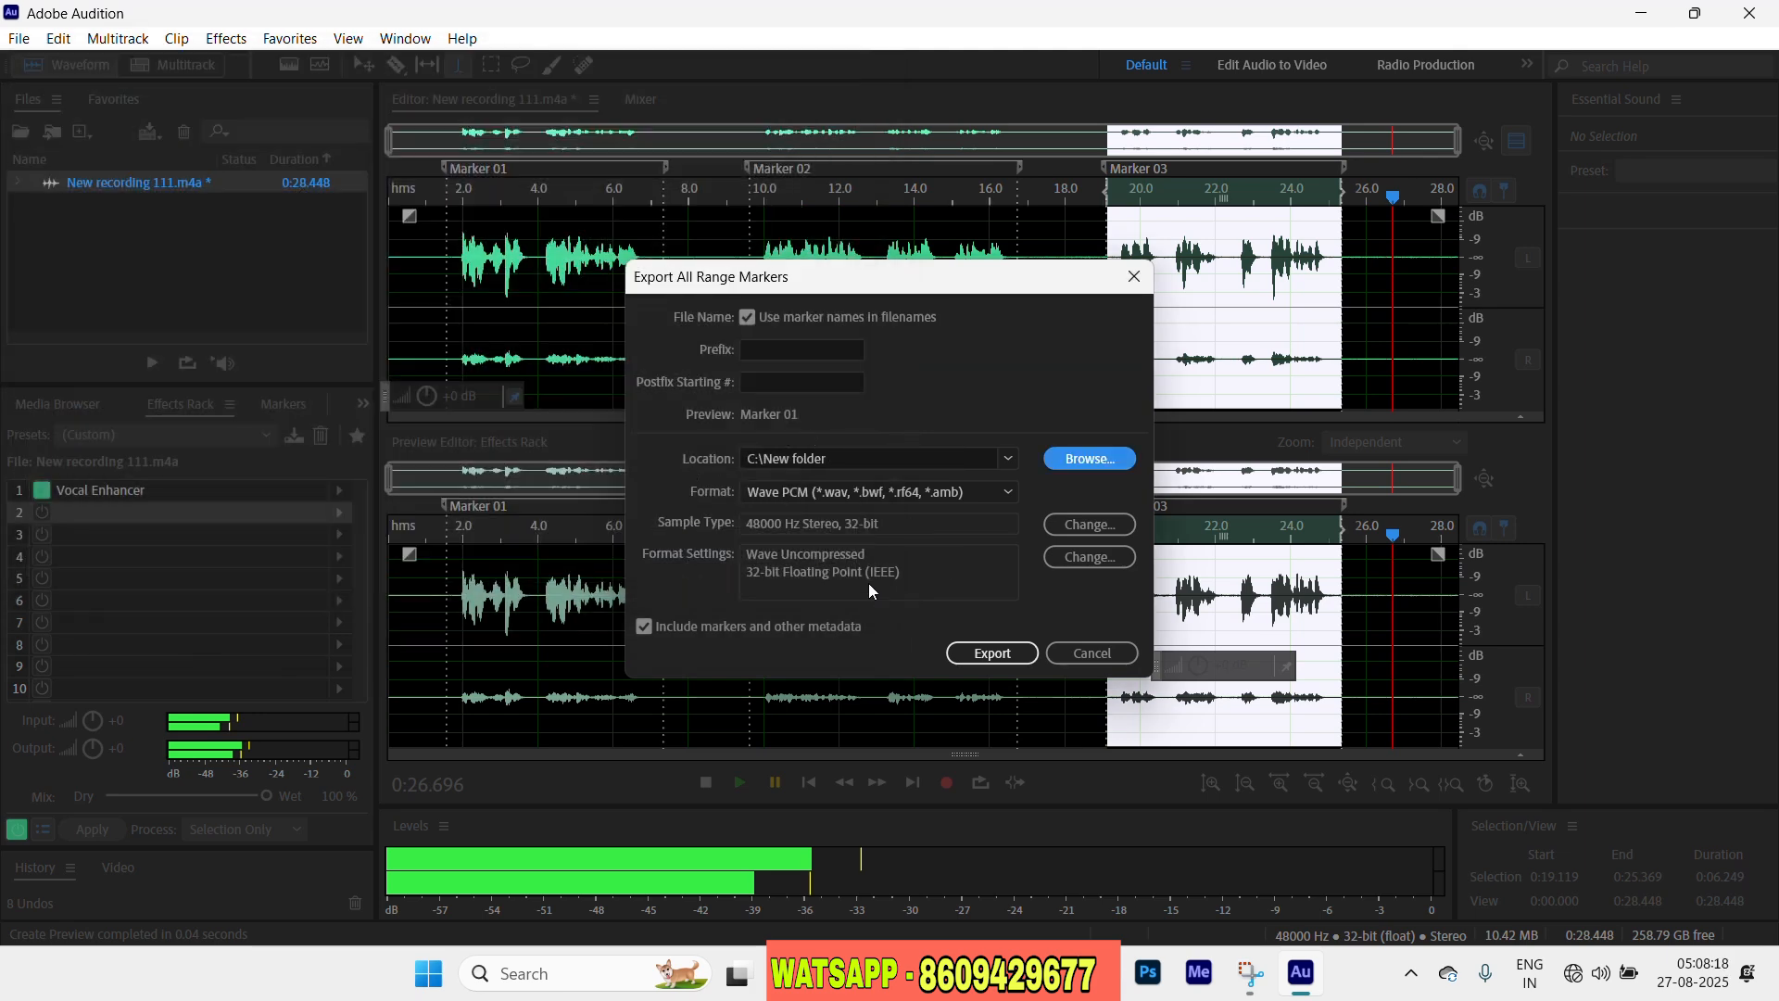
# - Keep Wave PCM as the export format and export all the marked ranges
pyautogui.click(1010, 487)
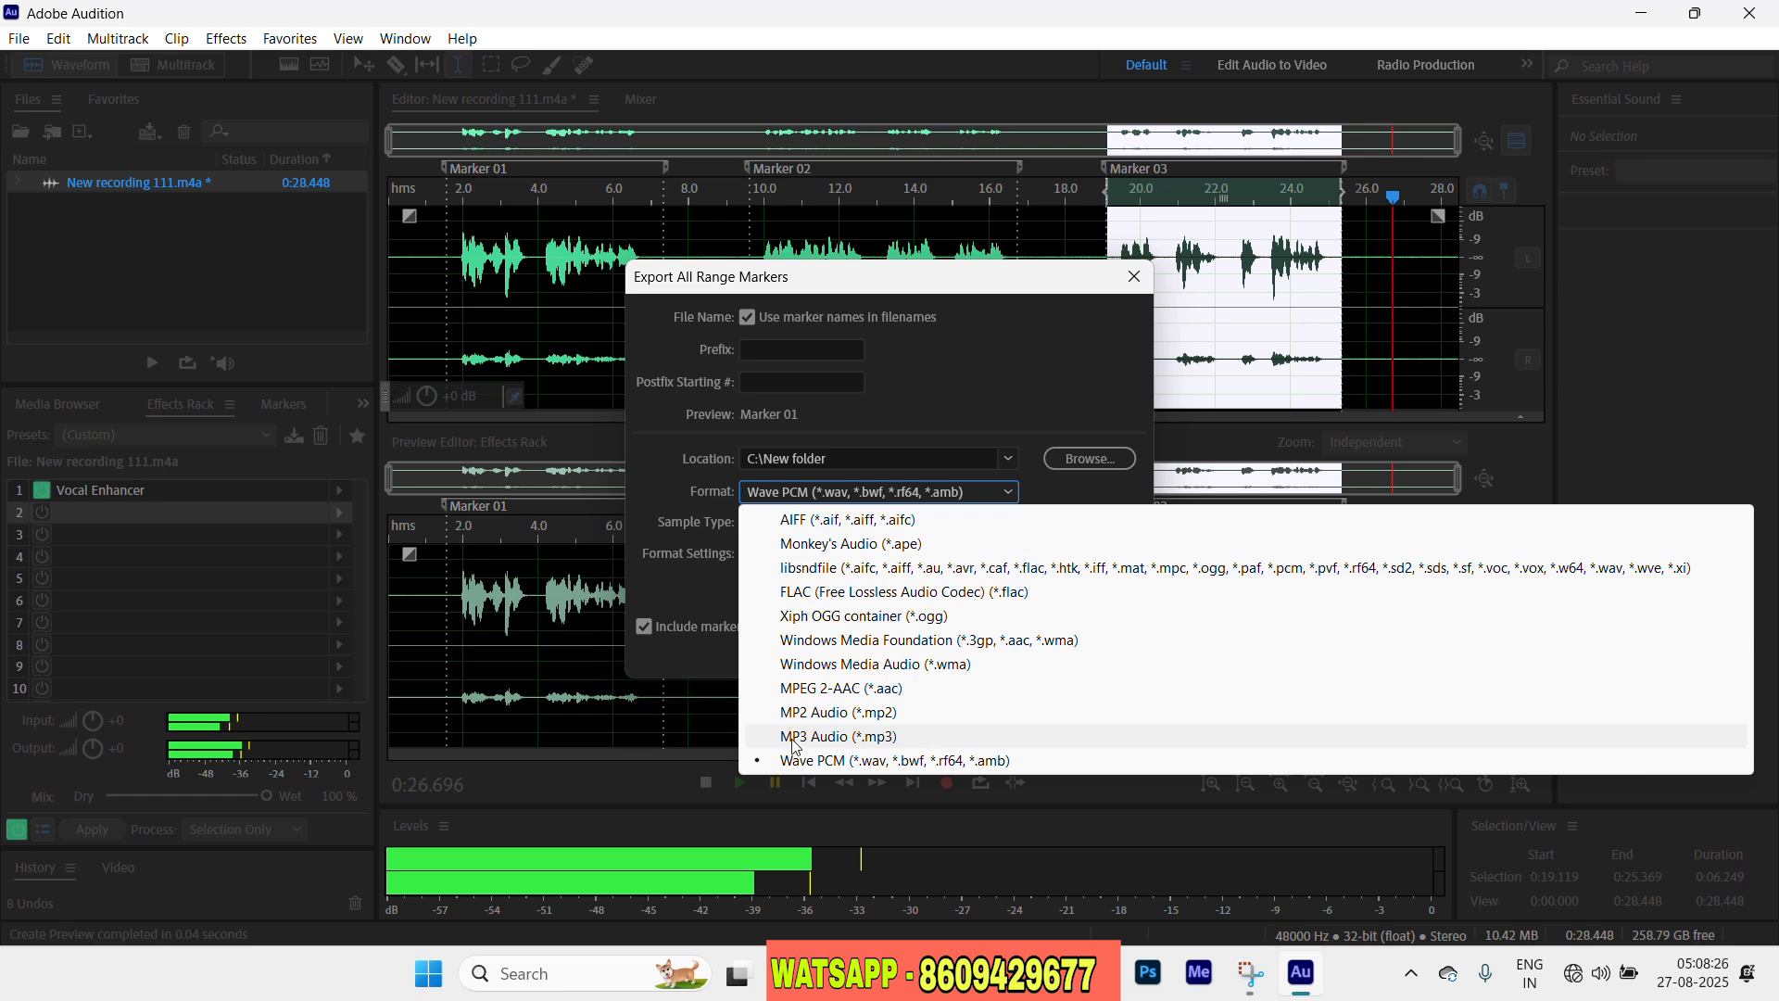
pyautogui.click(877, 769)
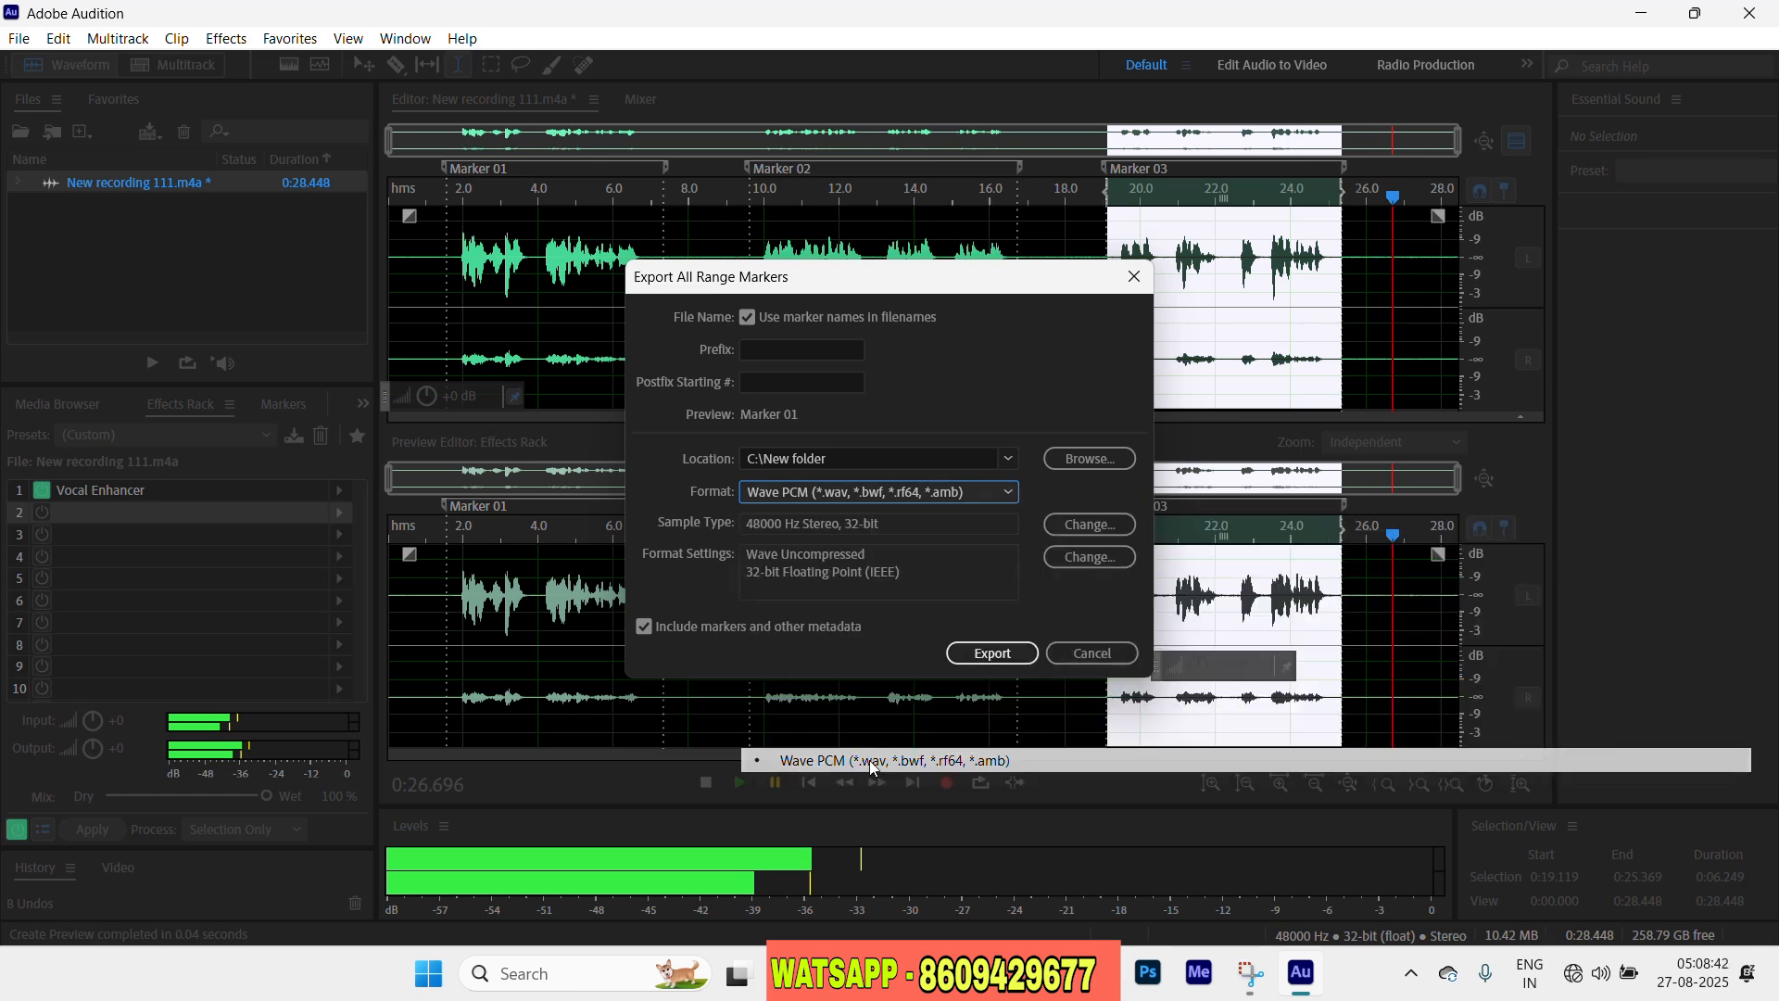
pyautogui.click(1010, 655)
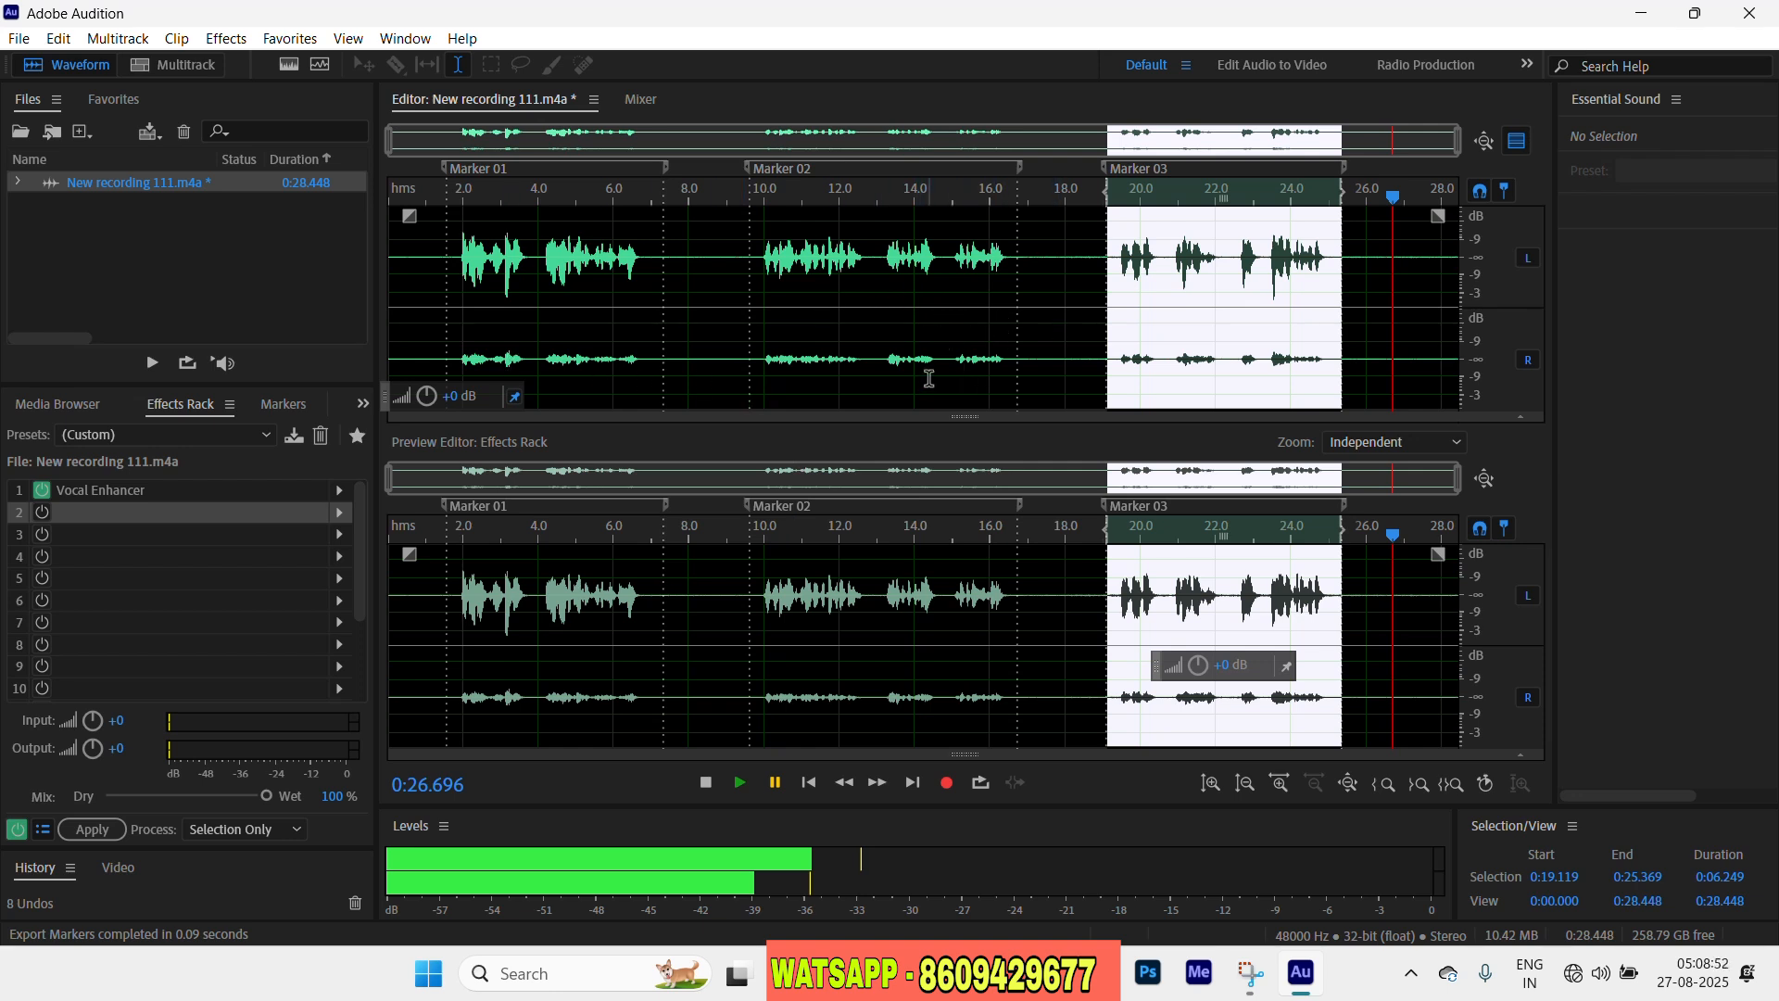
# - Switch to the New folder window in File Explorer and delete the New recording 1 file
pyautogui.click(1645, 26)
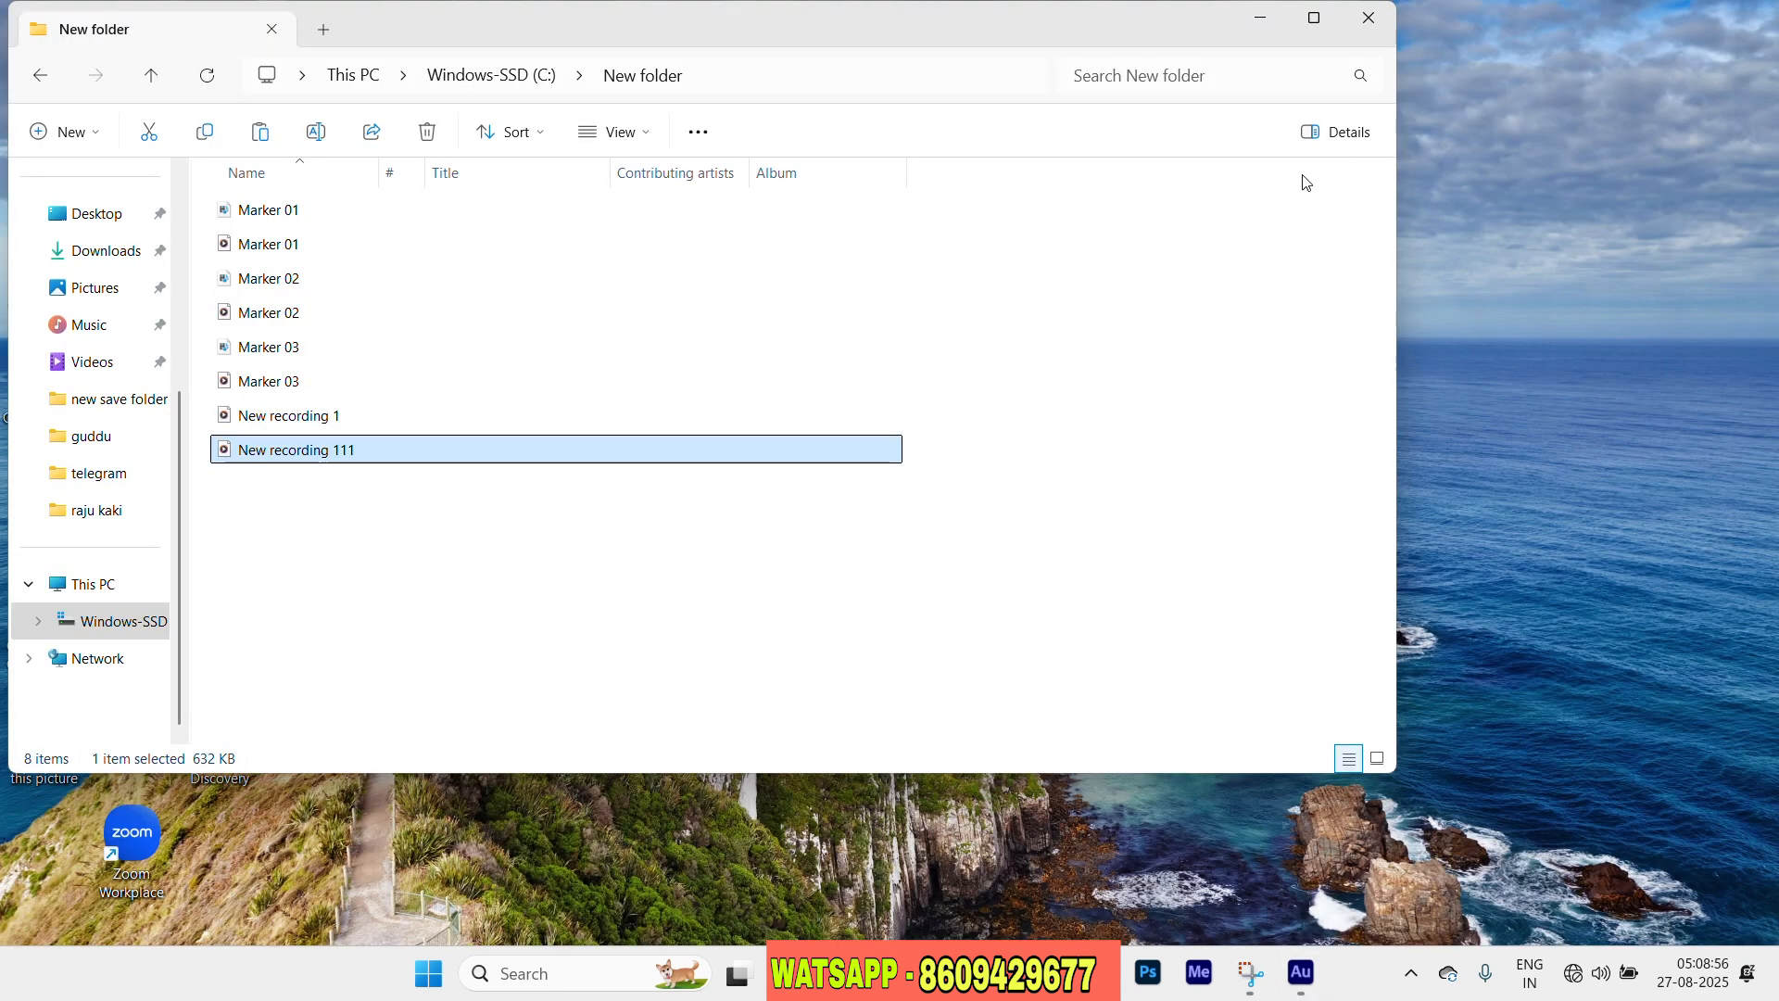
pyautogui.click(385, 423)
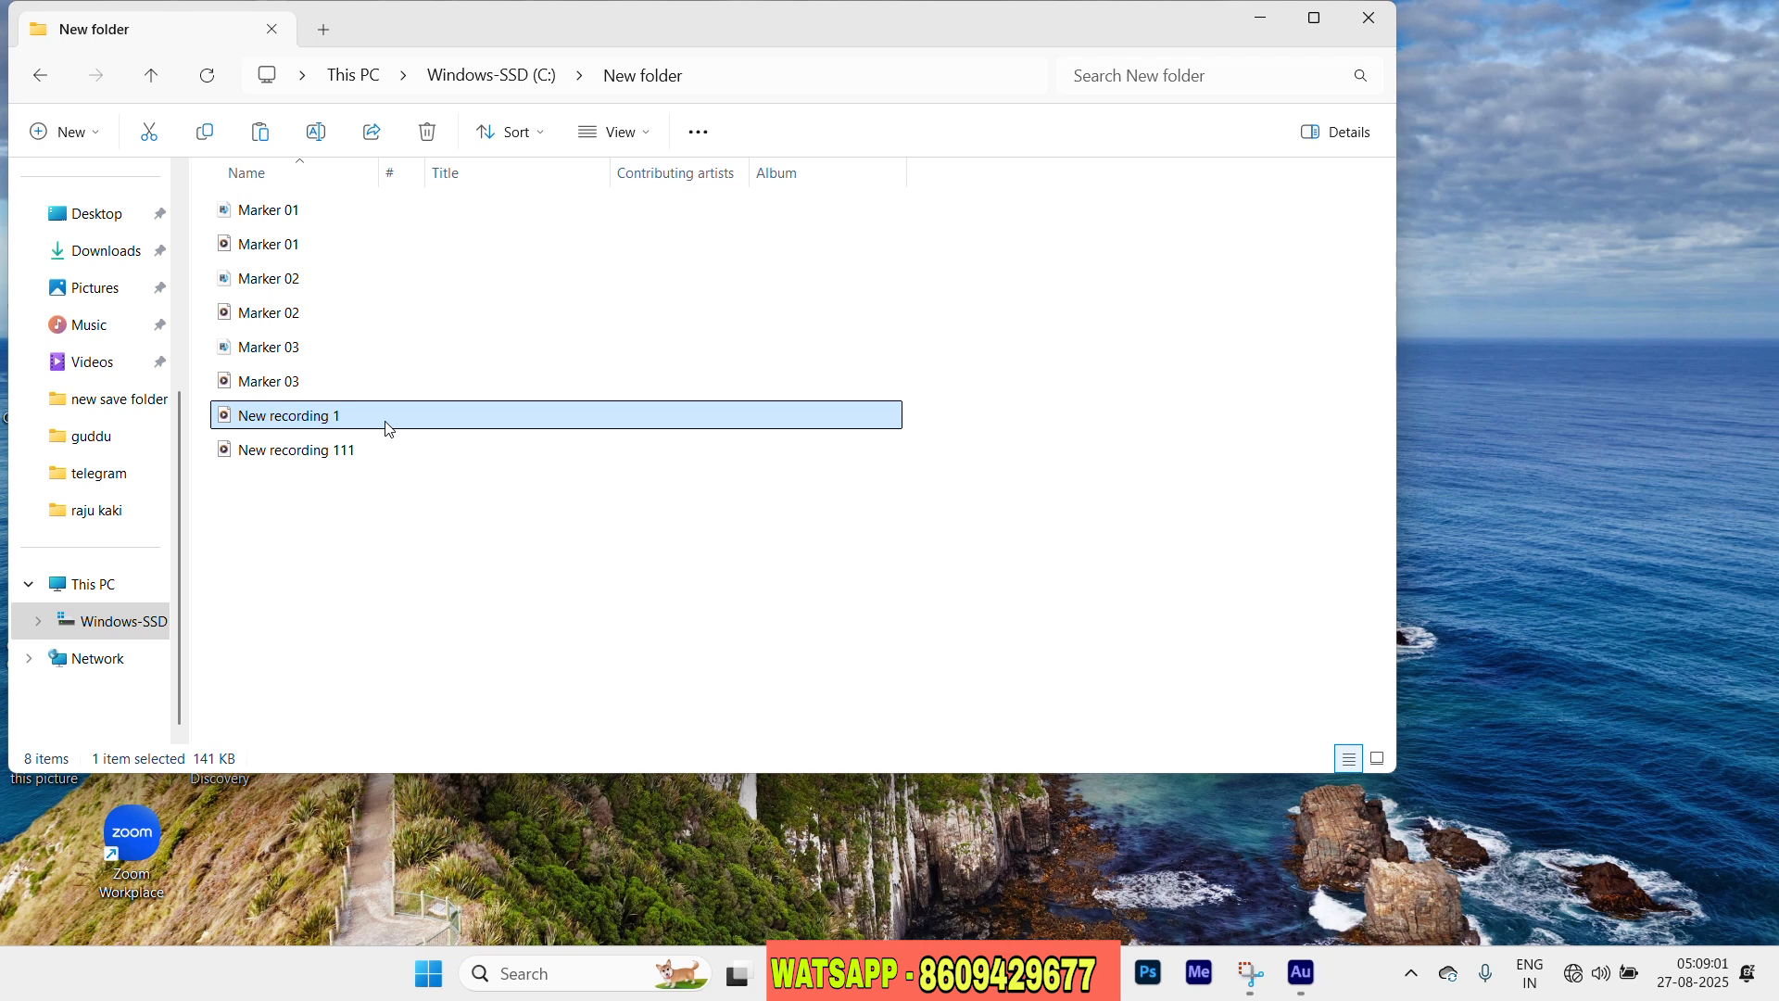
pyautogui.press('Delete')
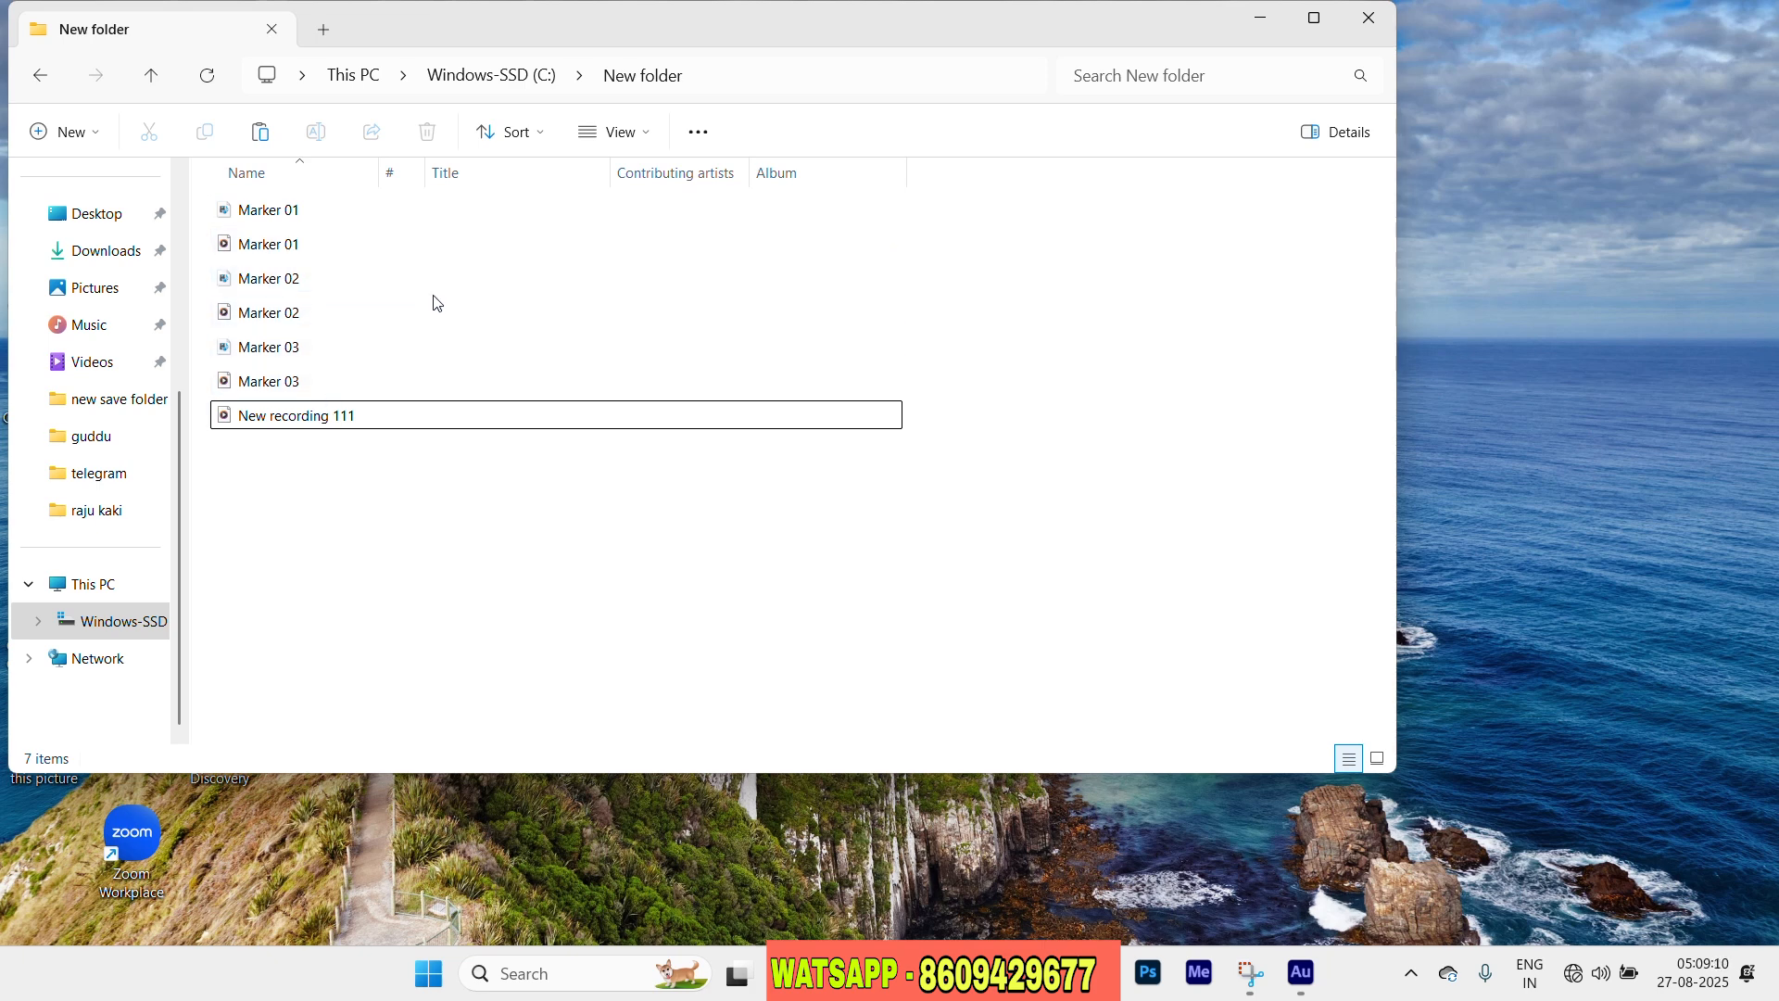
# - Enlarge the file icons, then play the exported Marker 01 and Marker 02 audio files in Media Player
pyautogui.scroll(4, 435, 303)
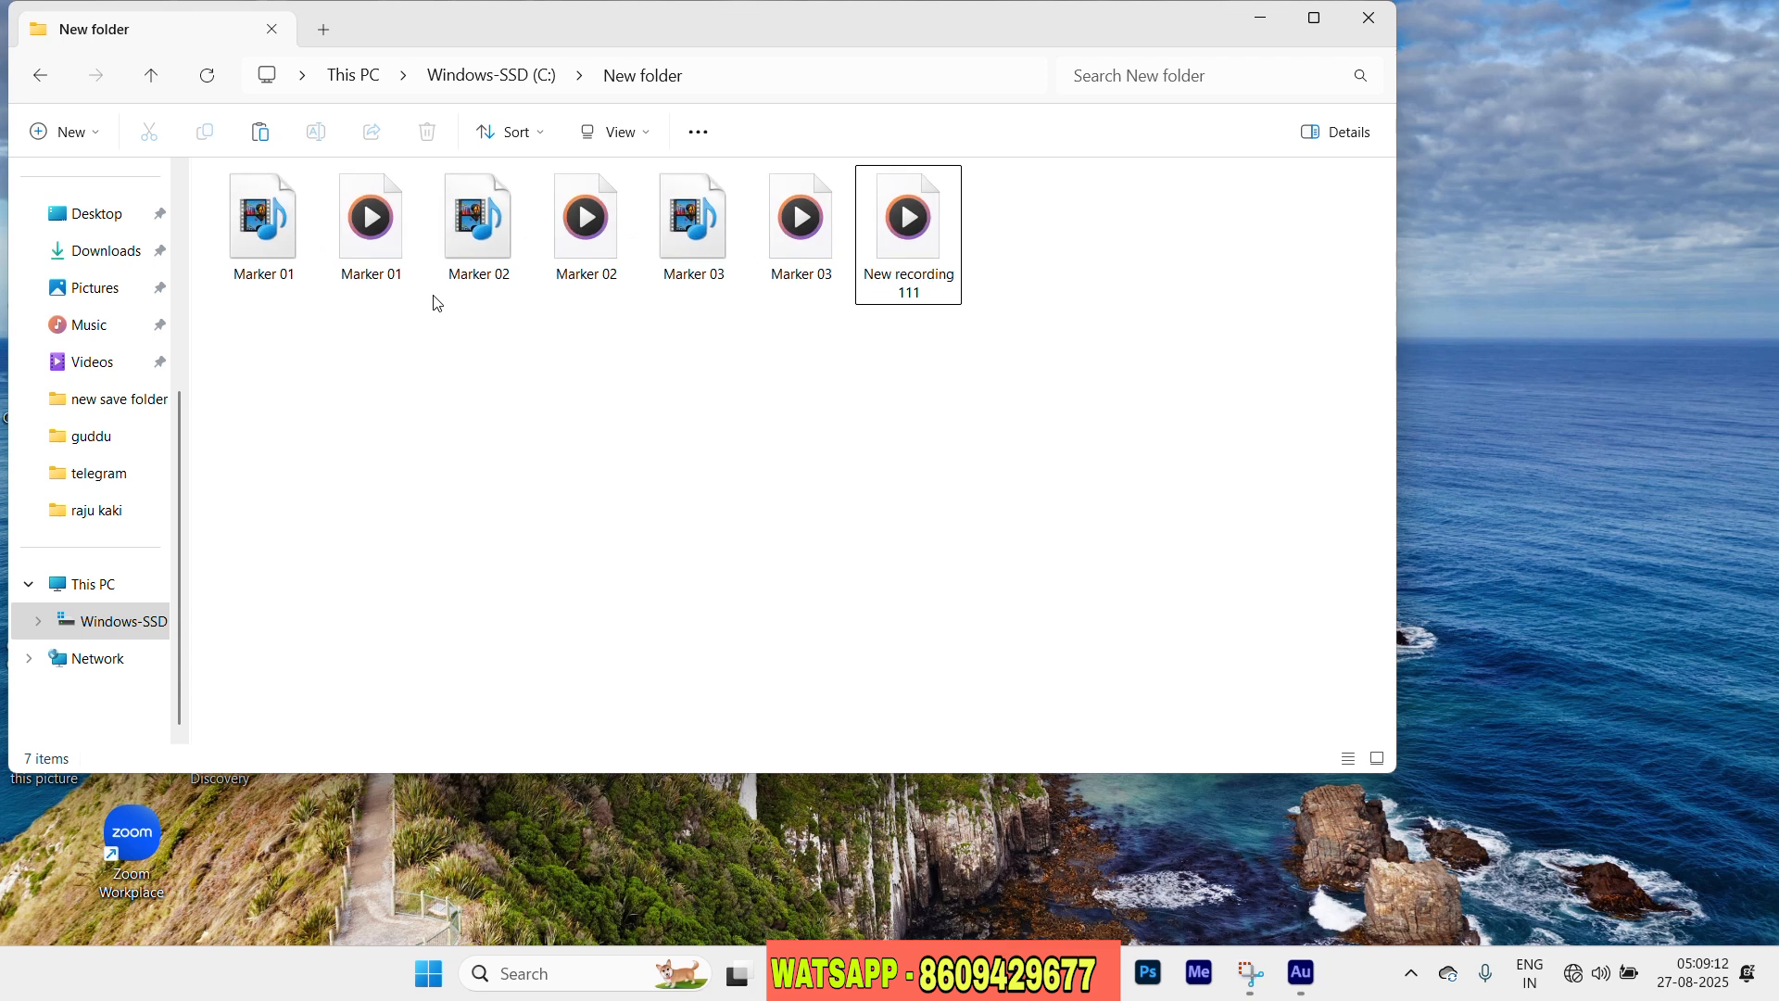
pyautogui.scroll(1, 436, 303)
pyautogui.scroll(1, 435, 303)
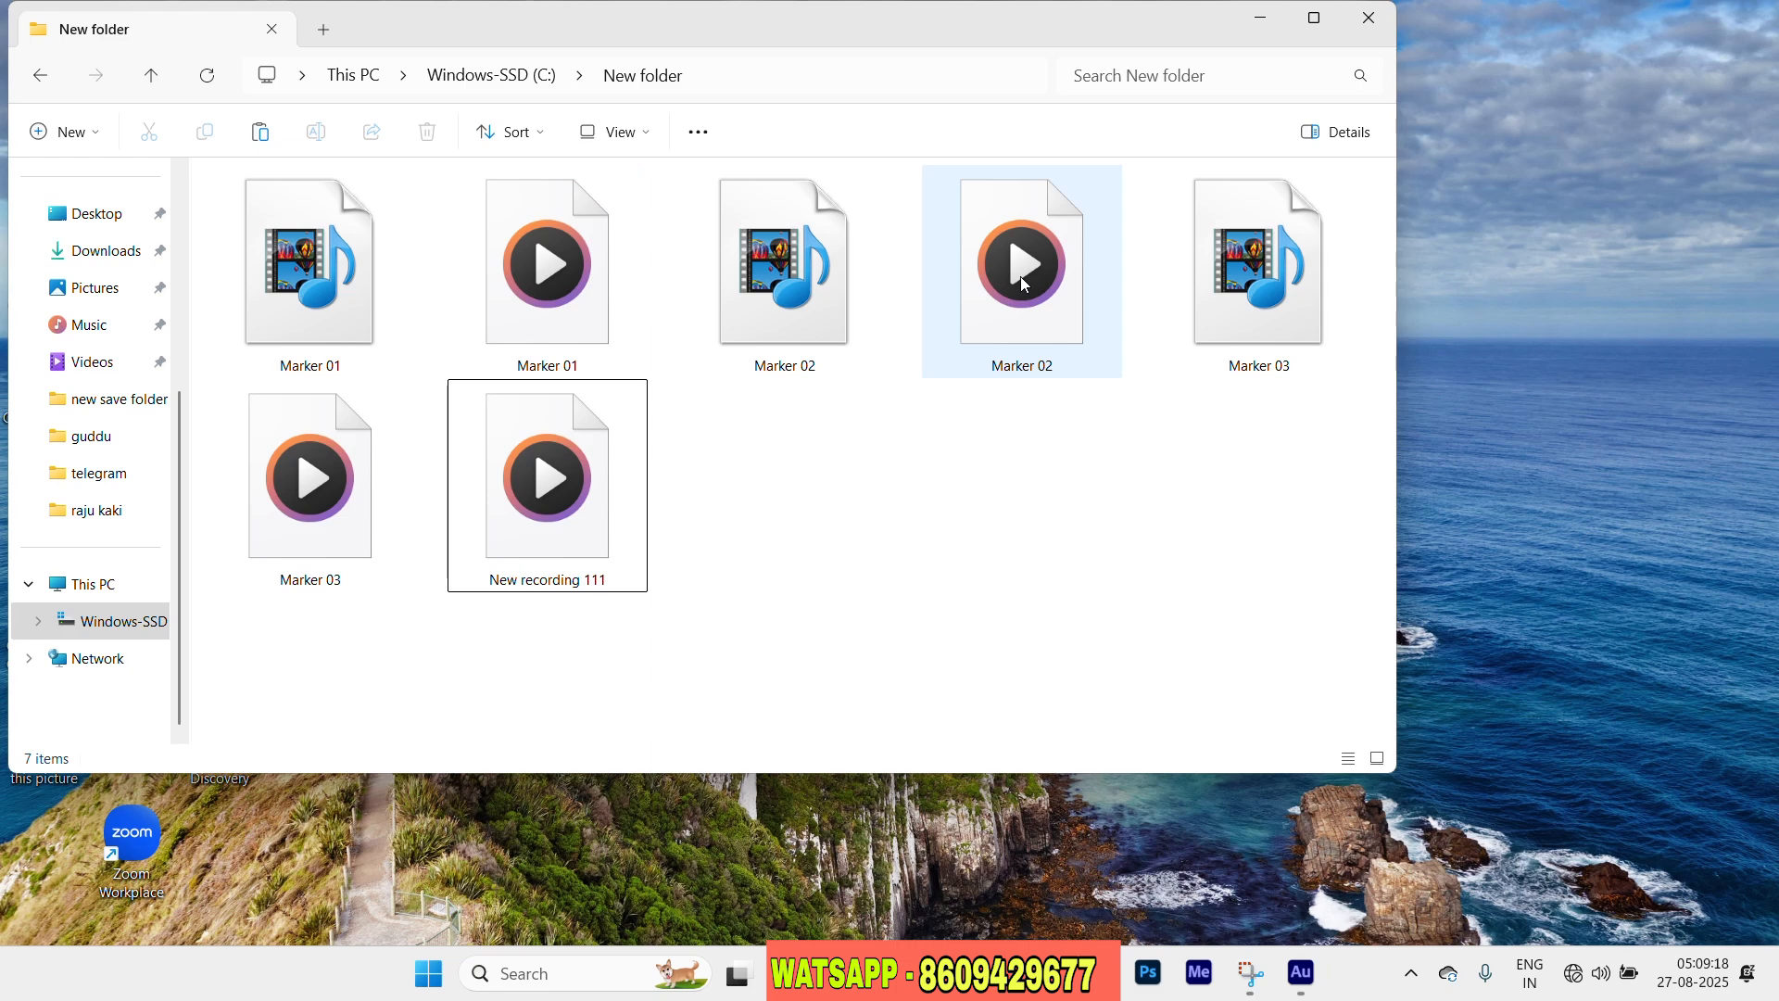
pyautogui.doubleClick(610, 313)
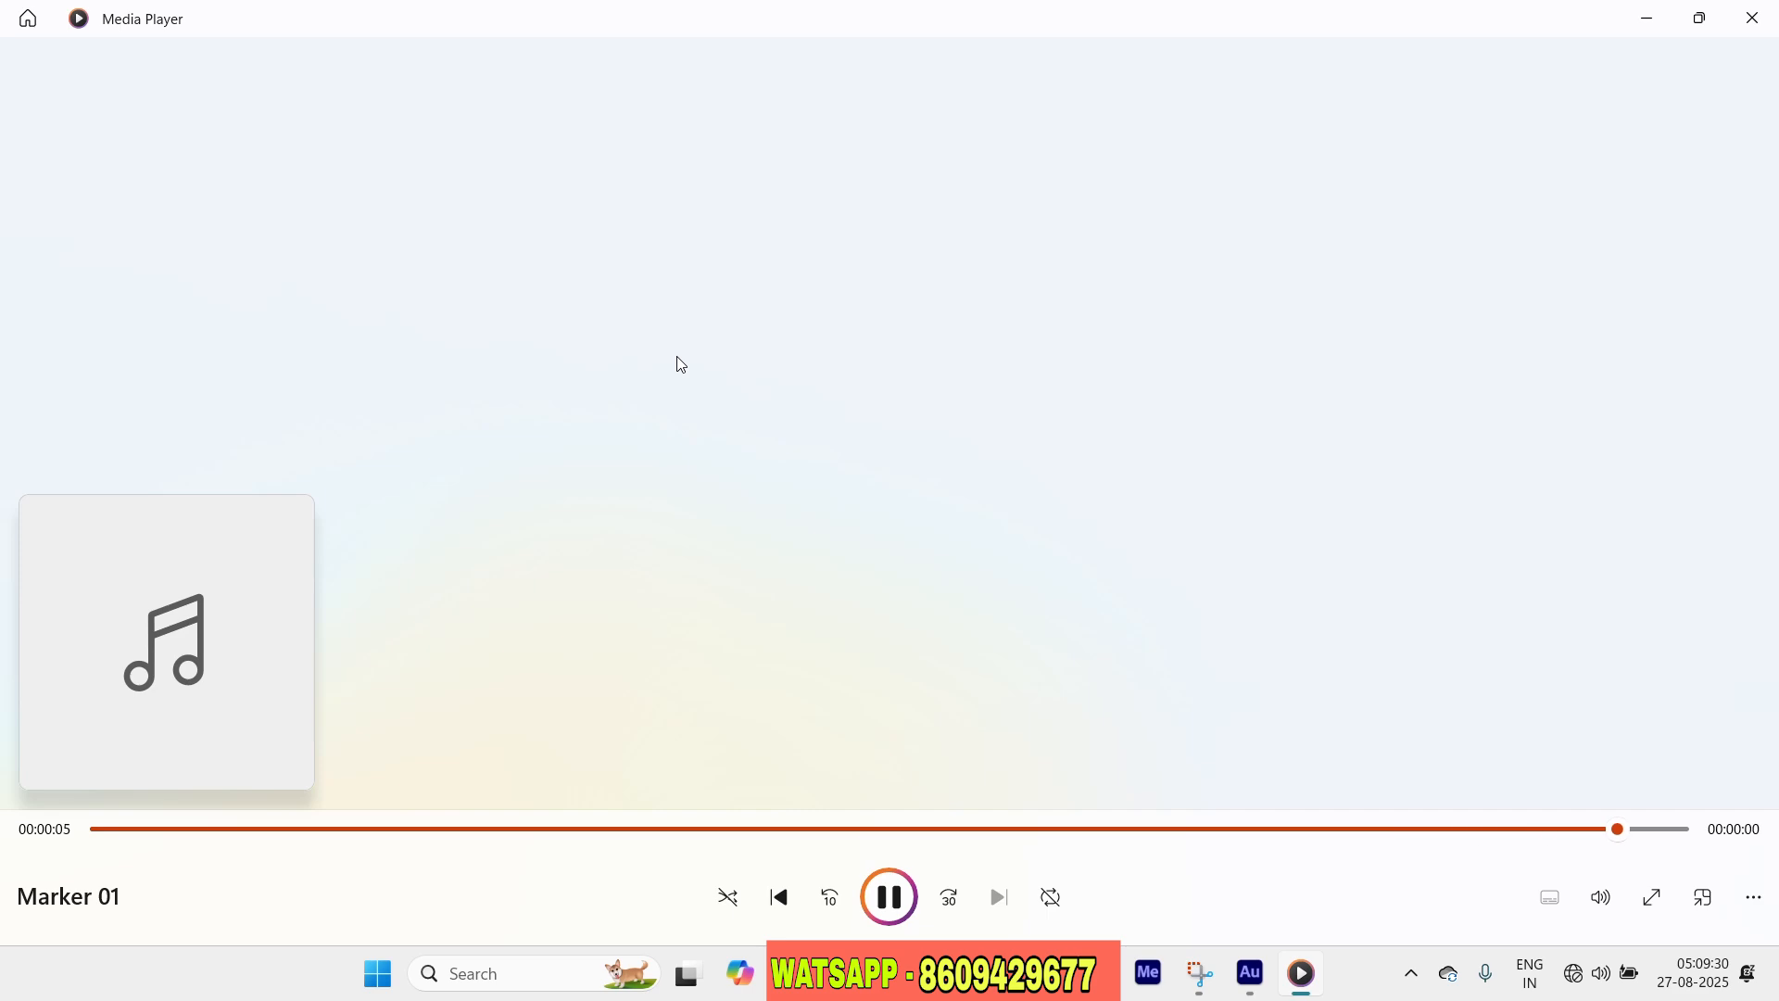
pyautogui.click(1756, 21)
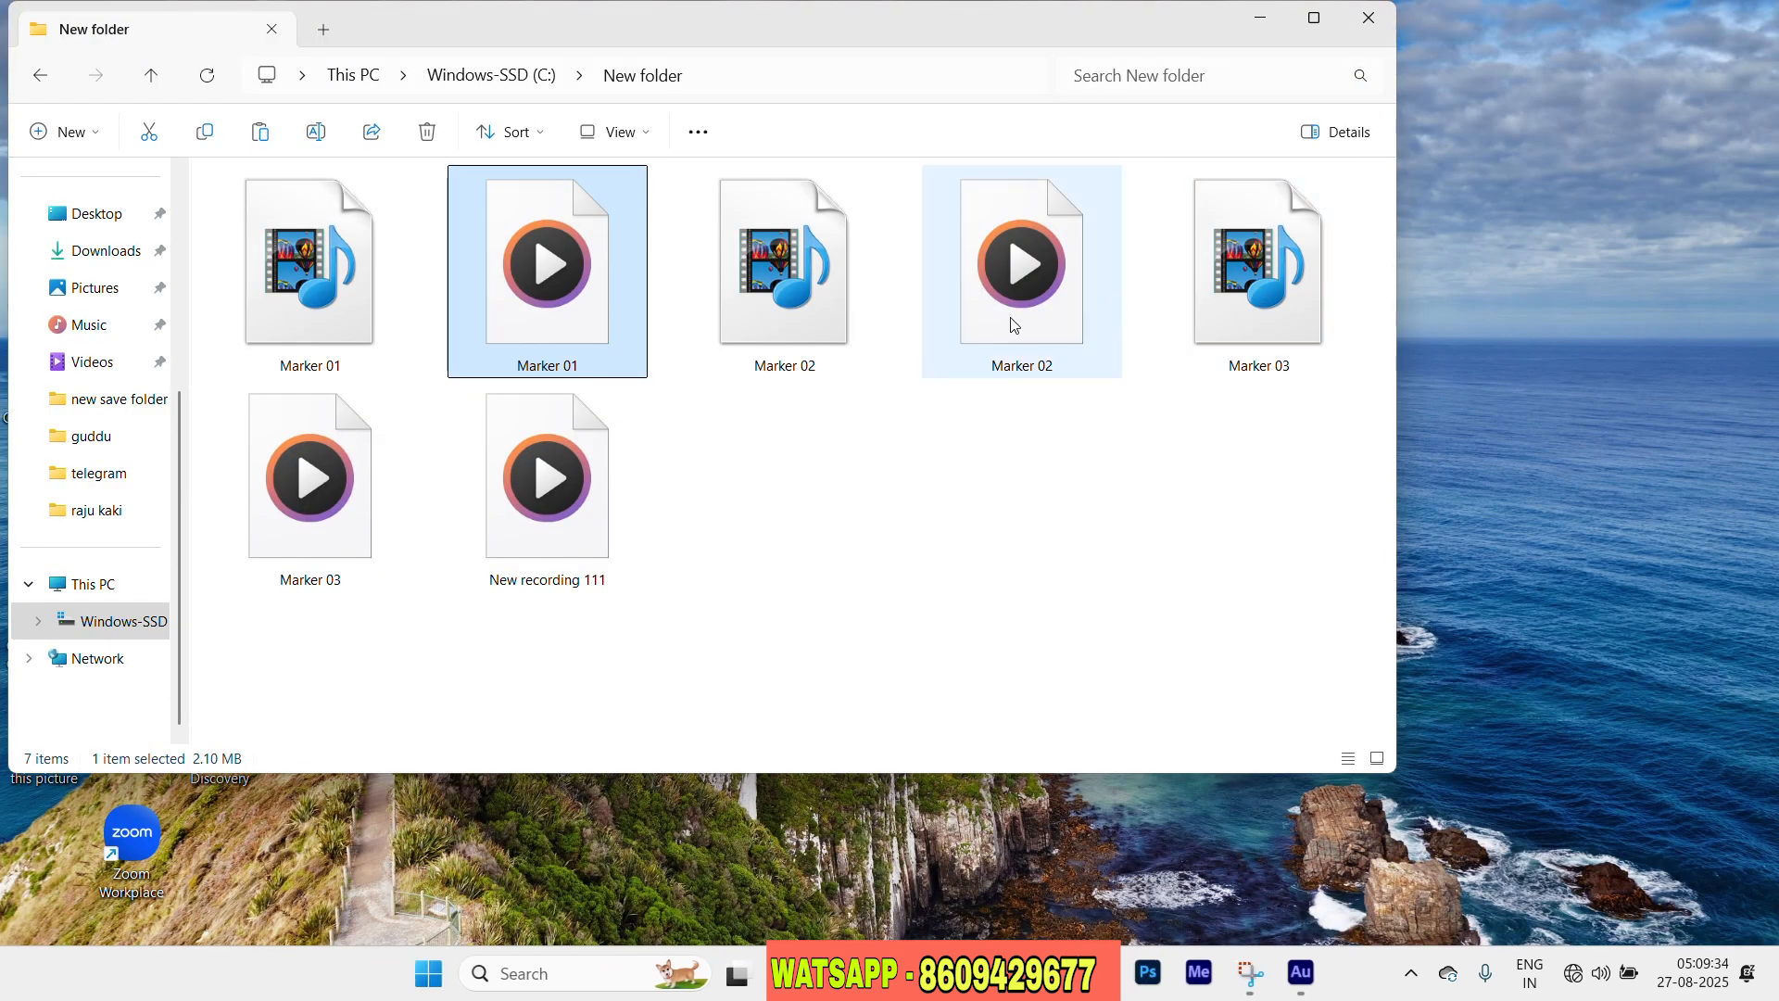
pyautogui.click(1060, 332)
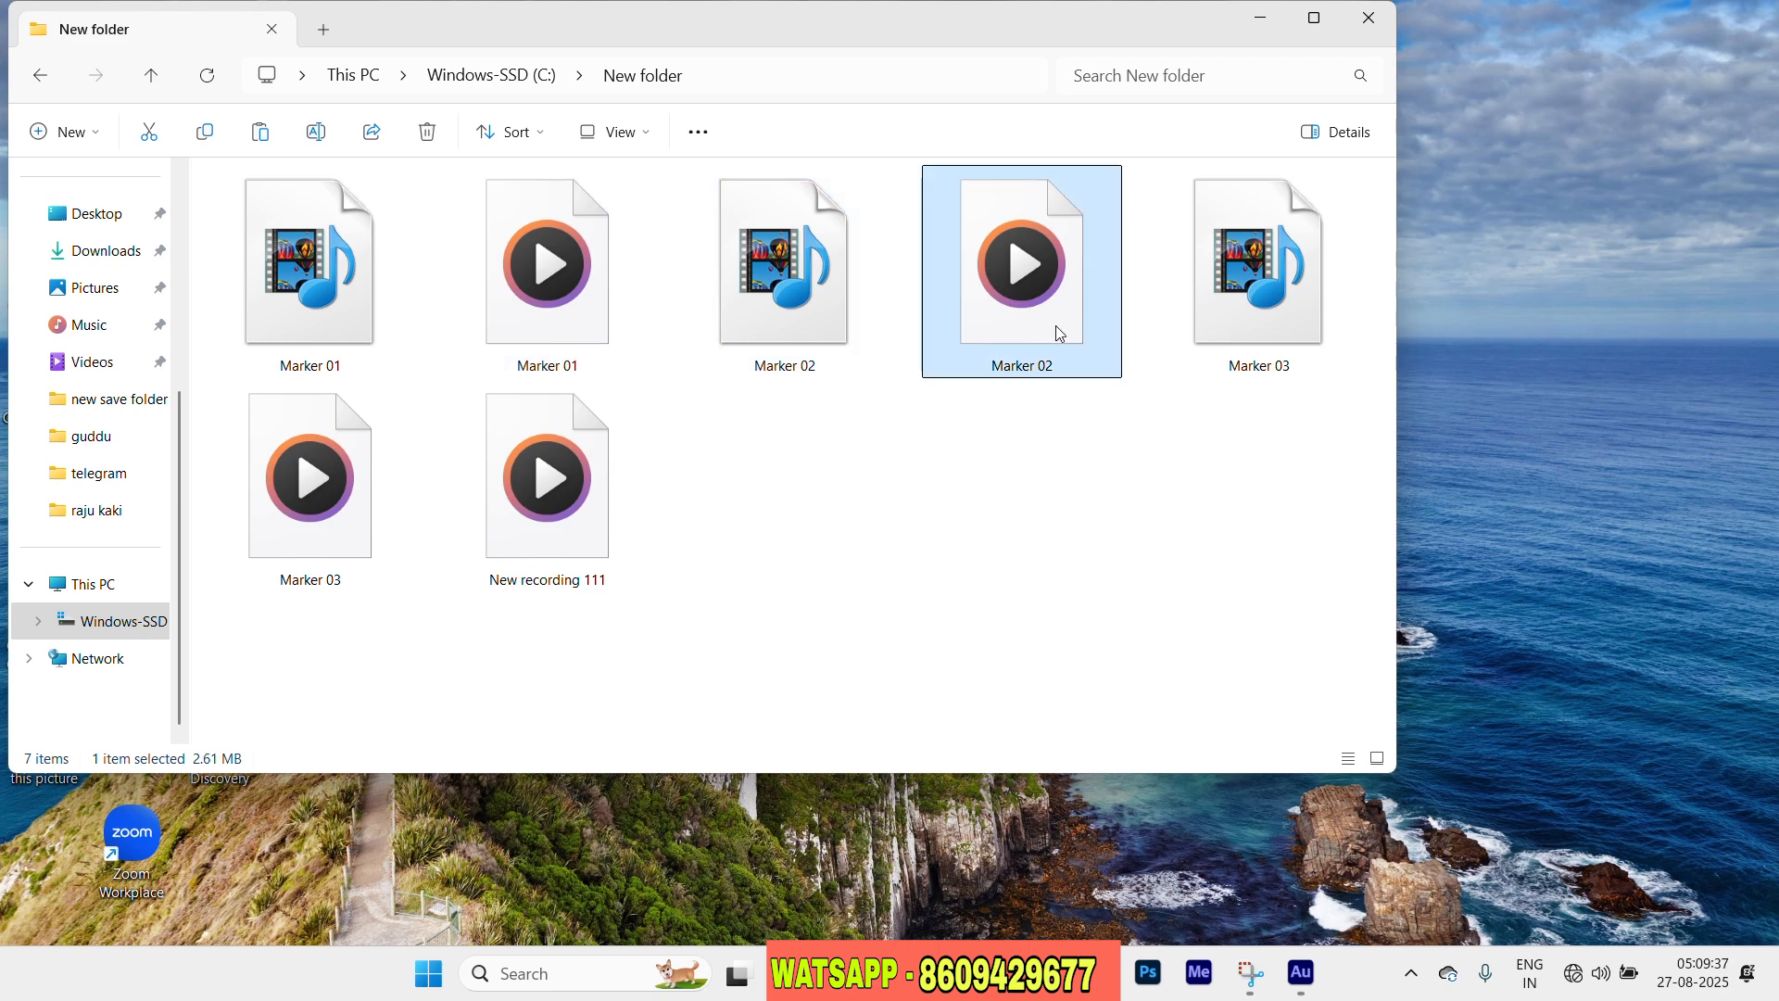
pyautogui.doubleClick(1060, 332)
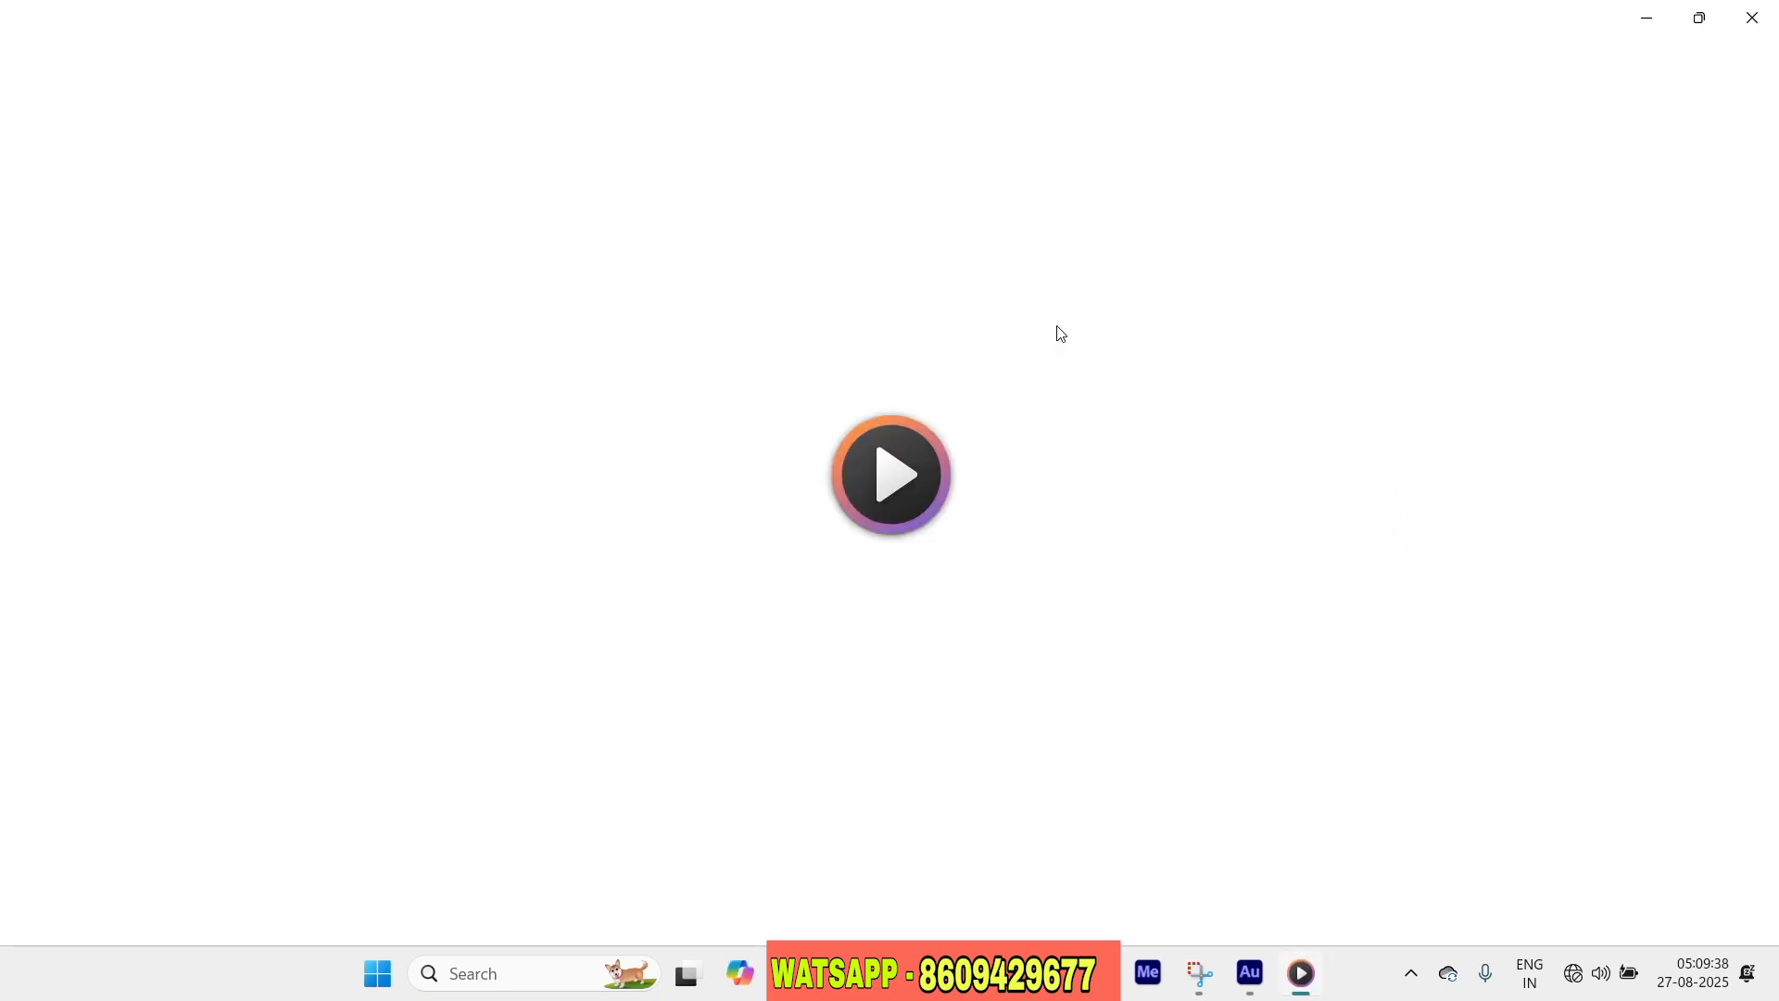